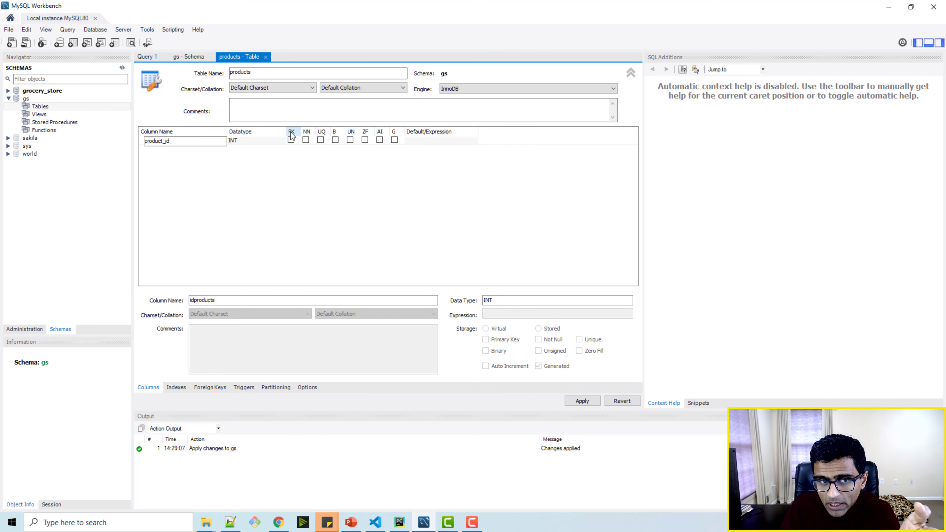
- Mark the product_id column as Not Null, Primary Key and Auto Increment
click(306, 140)
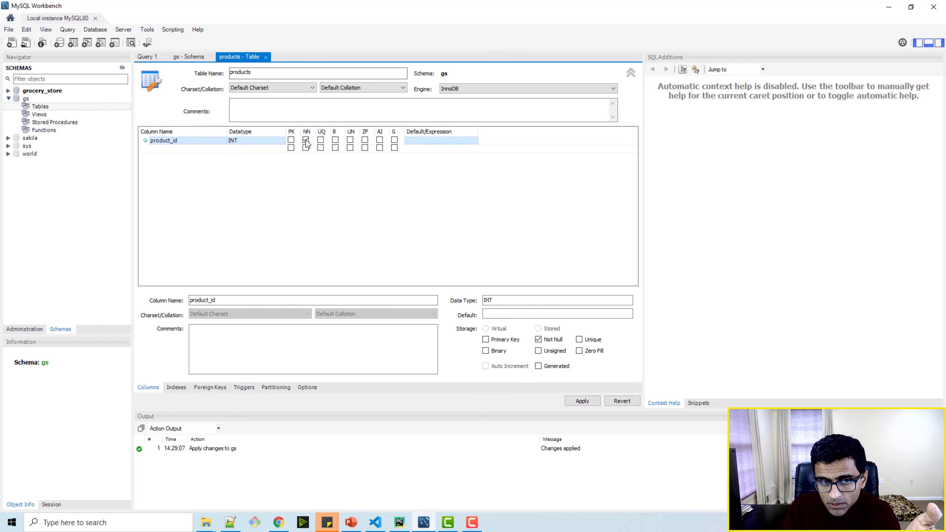
click(291, 139)
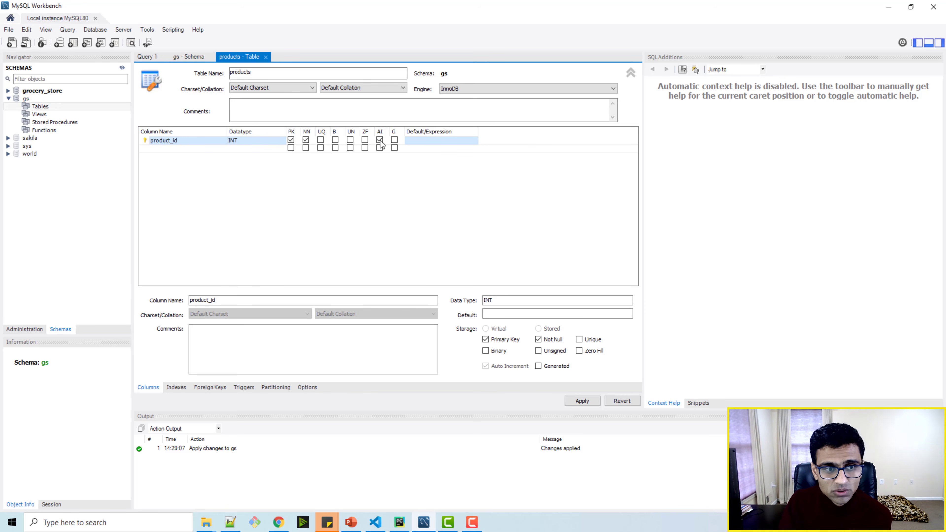
- Add a second column called name with data type VARCHAR(100) and mark it Not Null without making it a primary key
click(176, 147)
click(177, 147)
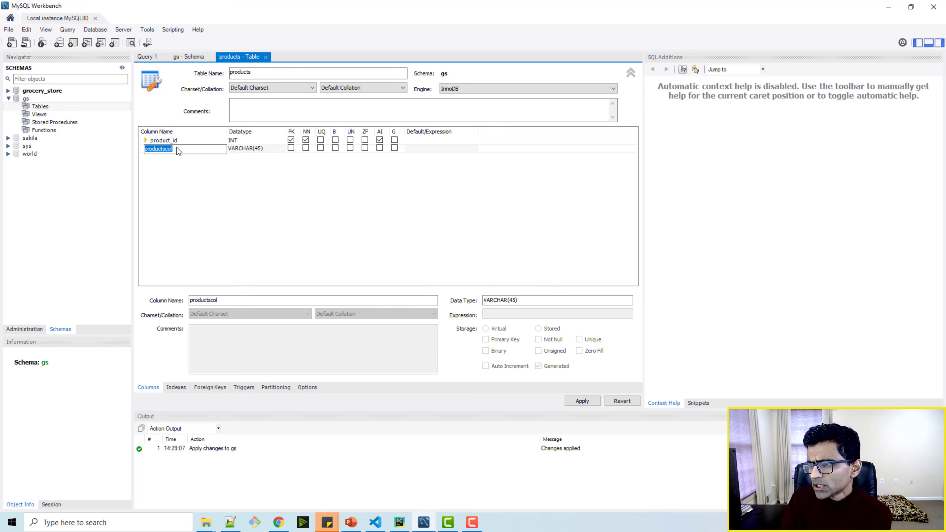
text(name)
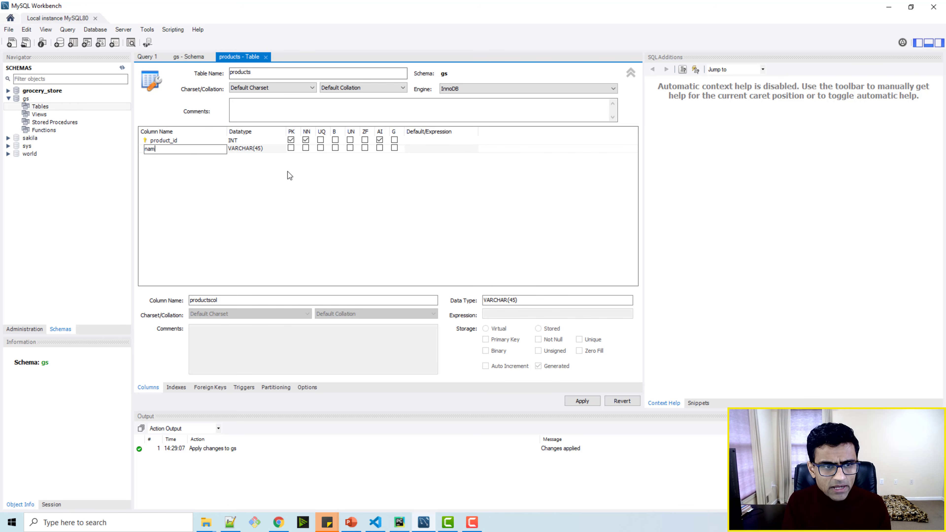
key(Tab)
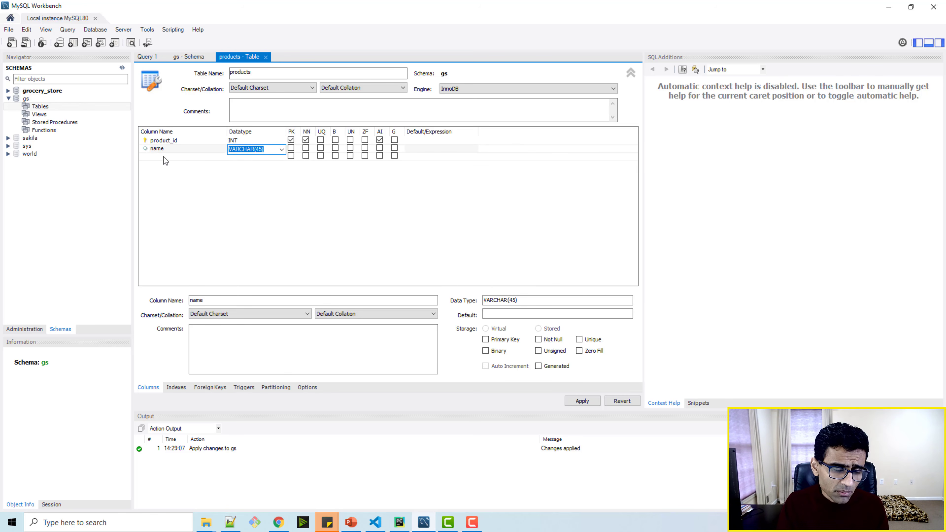
click(262, 150)
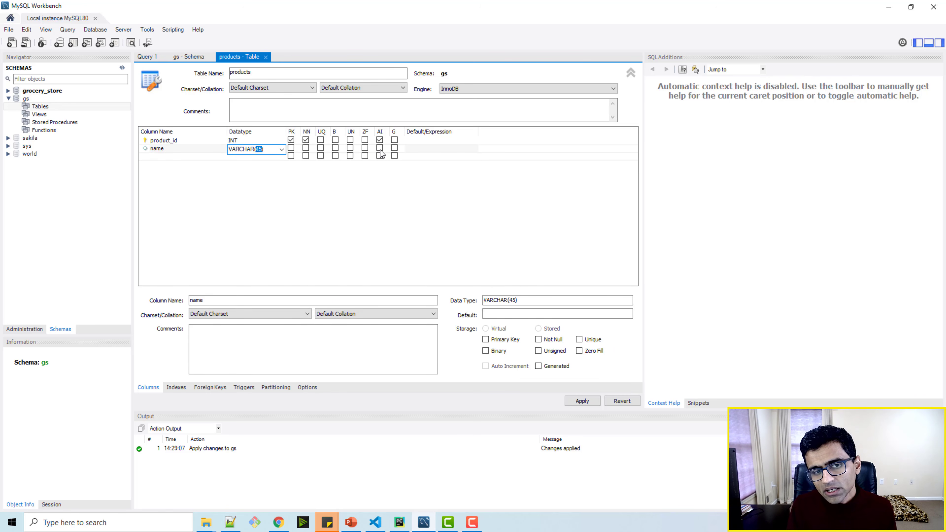
text(100)
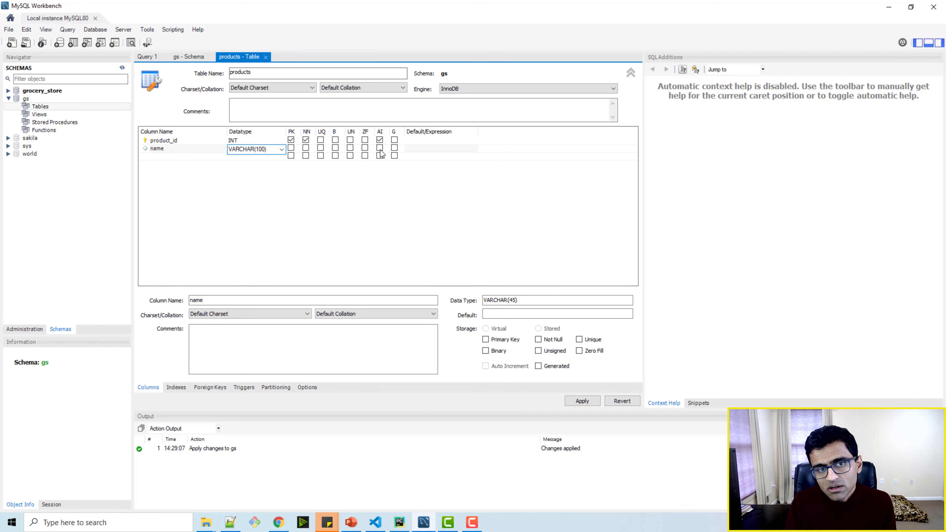
click(290, 148)
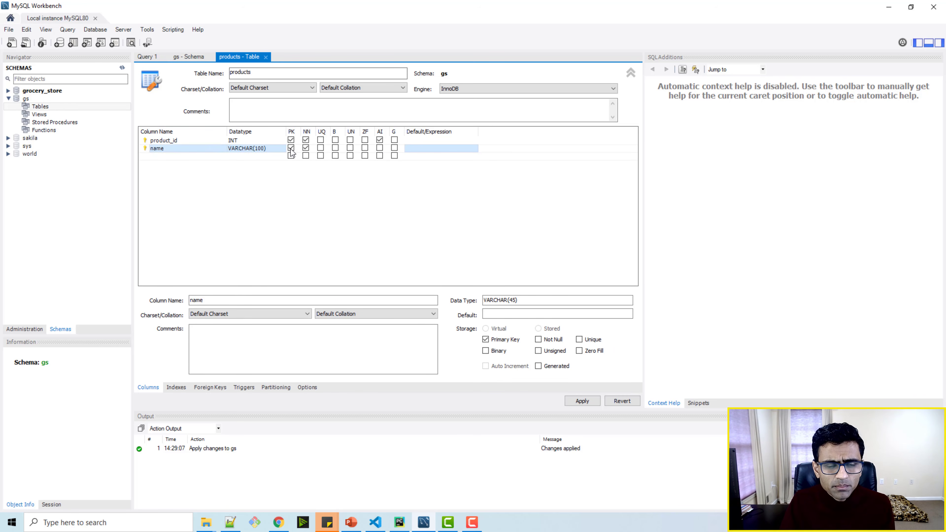
click(291, 148)
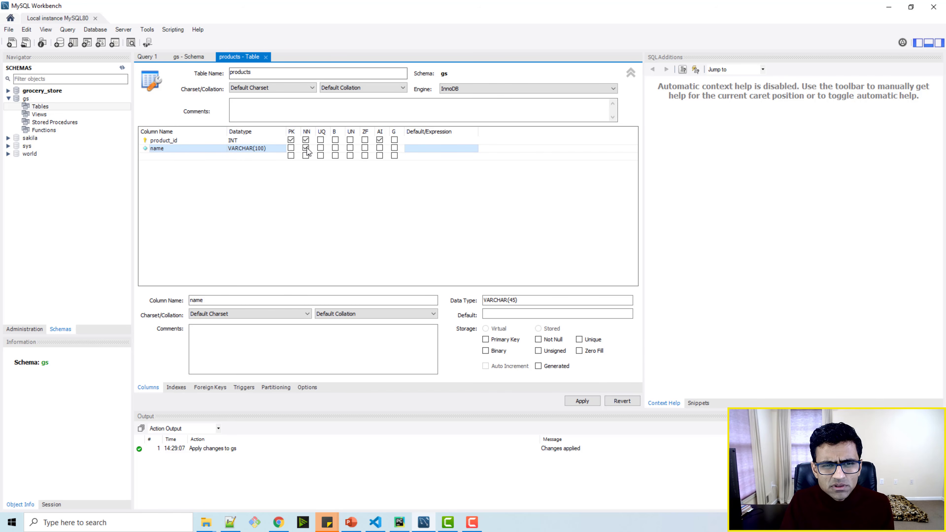
- Consult the Manage products mockup in PowerPoint and name the table's third column uom_id
double_click(159, 157)
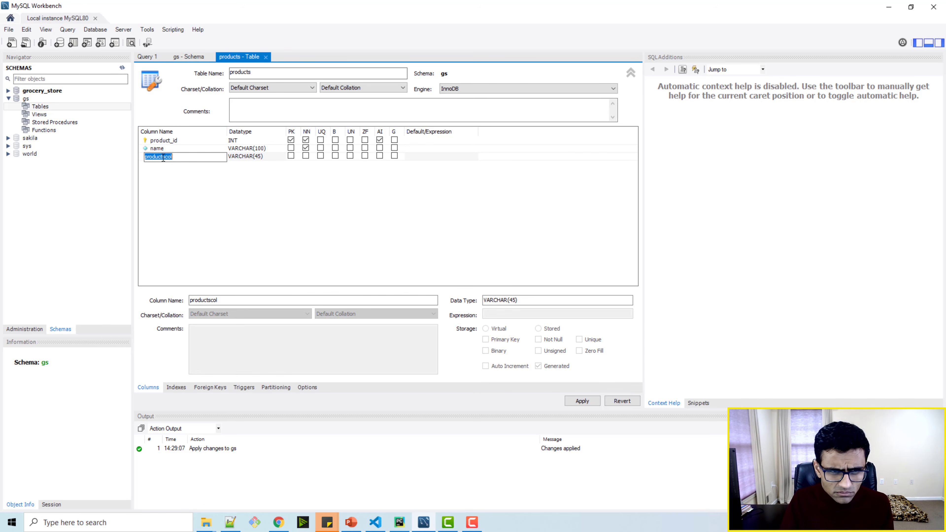
key(alt+Tab)
key(alt+Tab)
key(alt+Tab)
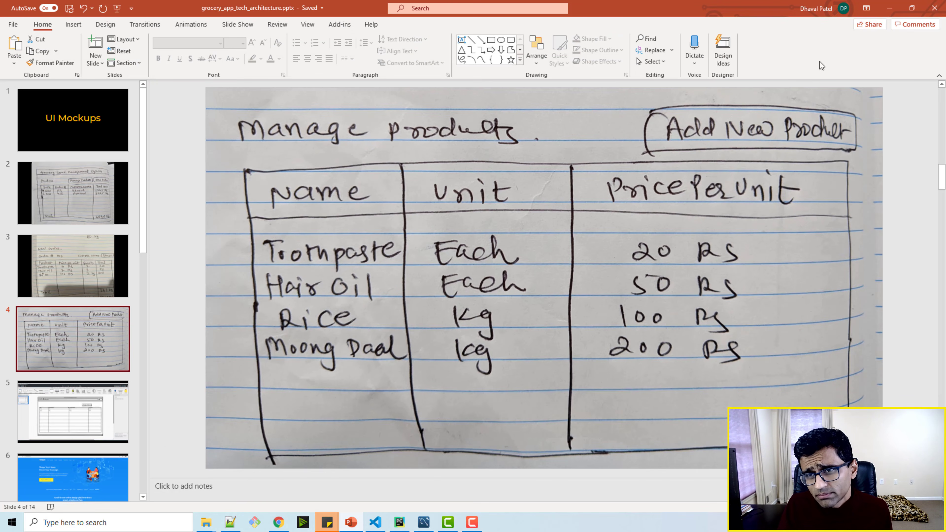
click(888, 8)
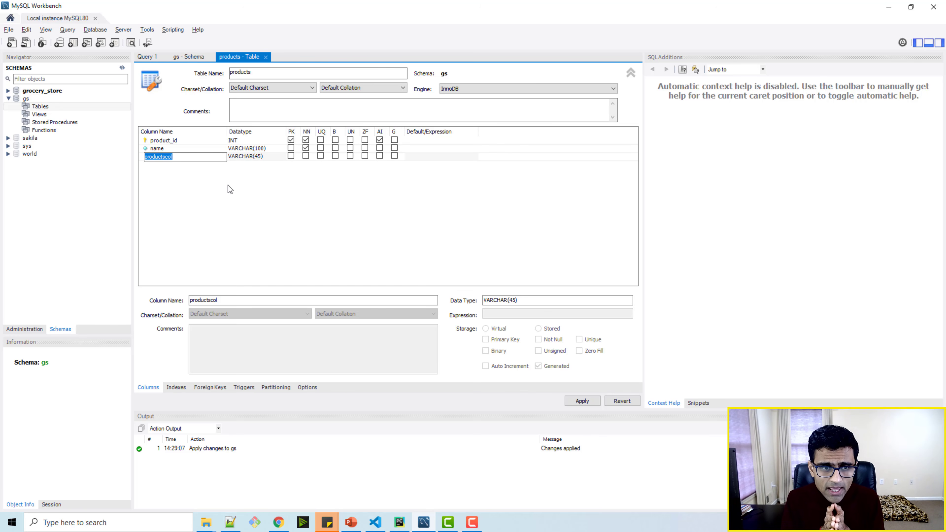
text(uom)
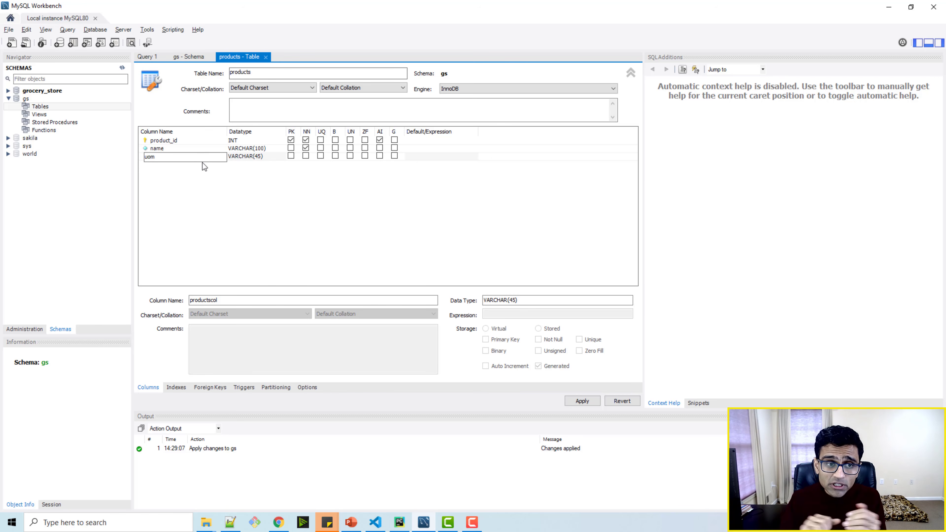
text(_id)
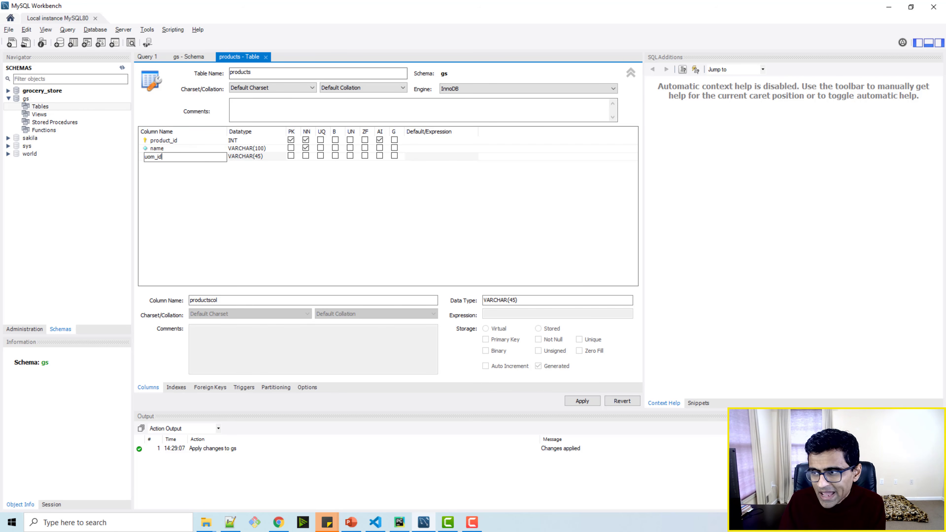
- Switch to Notepad++ and examine how the toothpaste product entry refers to the UOM ids of kg and each
key(alt+Tab)
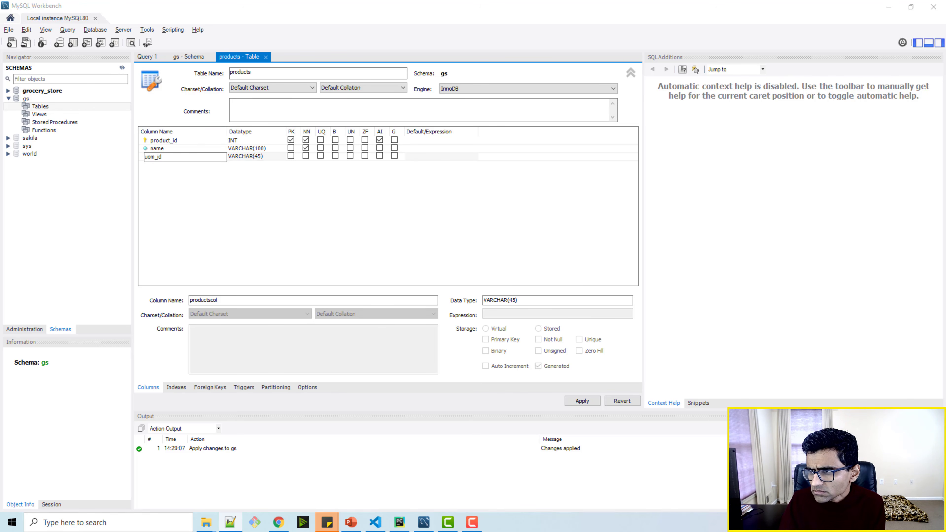
drag(469, 529, 395, 46)
drag(280, 169, 172, 109)
click(246, 185)
double_click(182, 140)
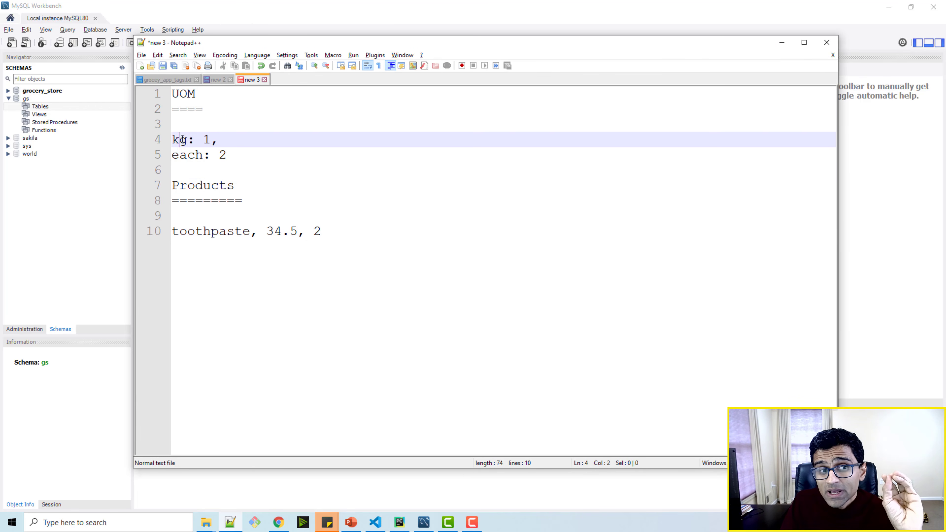
double_click(201, 155)
double_click(204, 140)
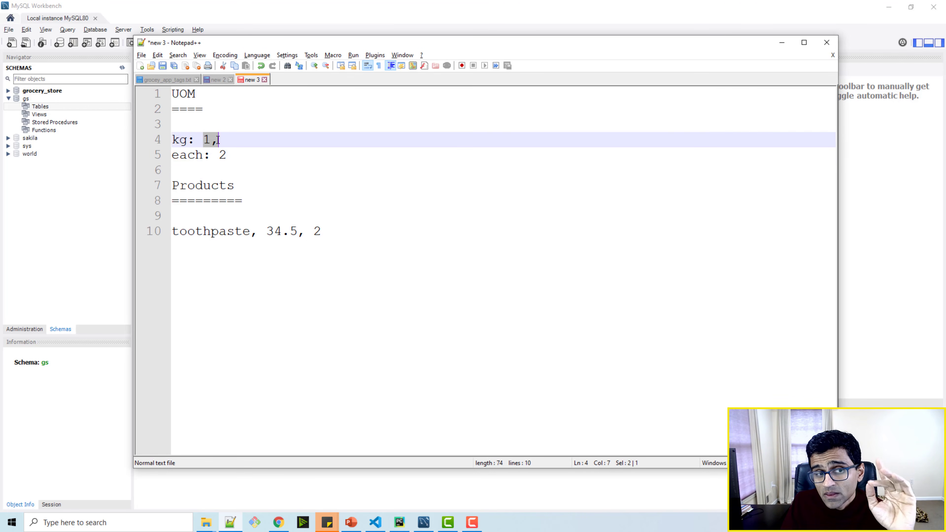
double_click(223, 154)
double_click(217, 185)
click(222, 232)
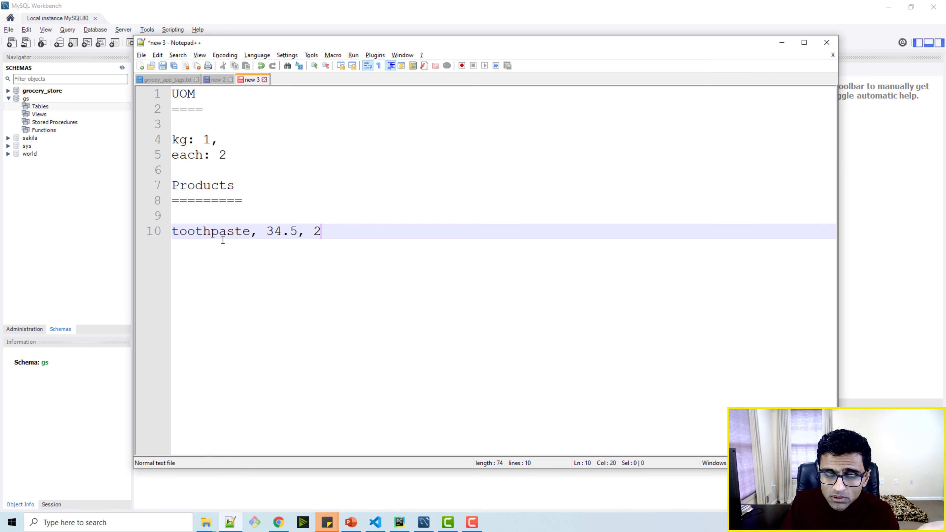
double_click(227, 231)
double_click(317, 231)
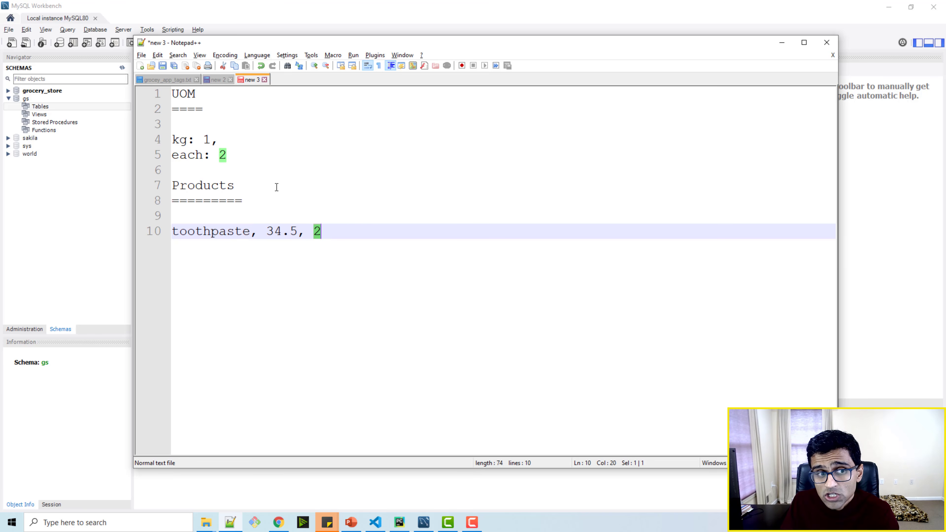
click(328, 228)
double_click(205, 138)
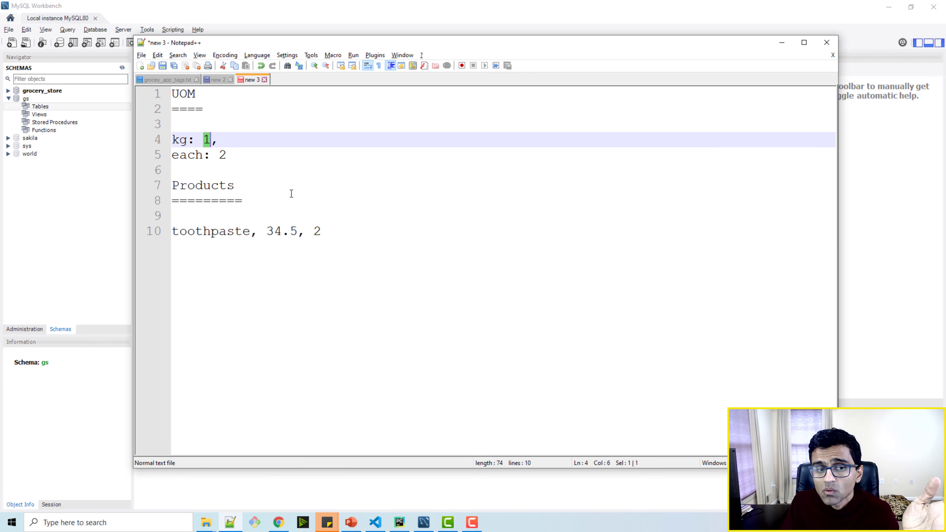
click(327, 225)
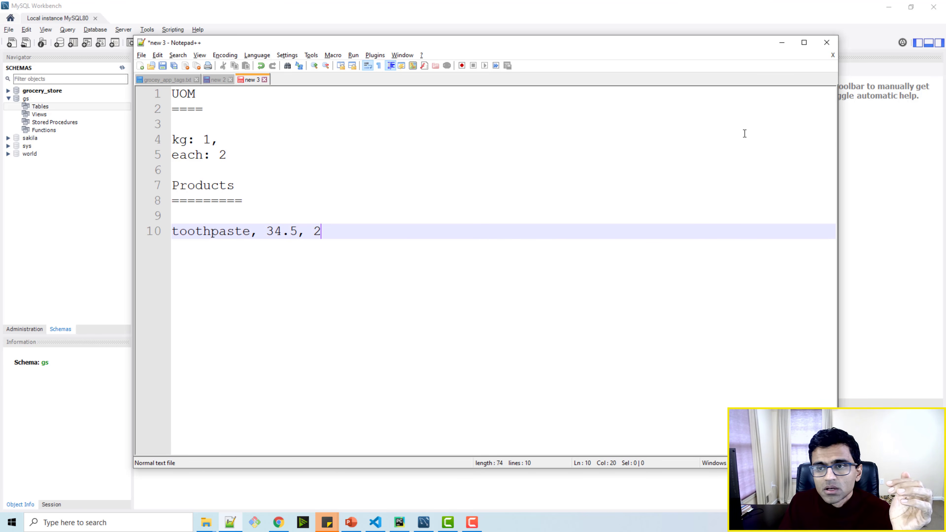
click(779, 43)
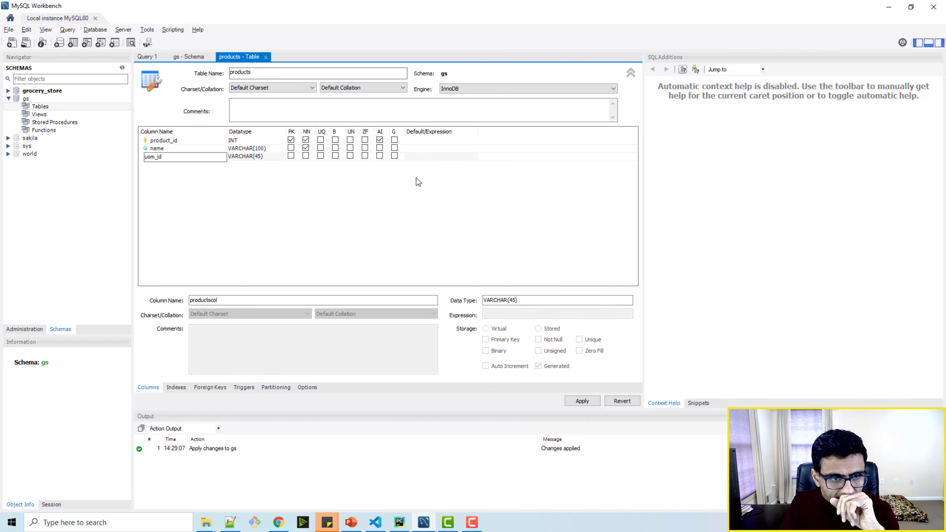
- Set the data type of the uom_id column to INT
click(244, 159)
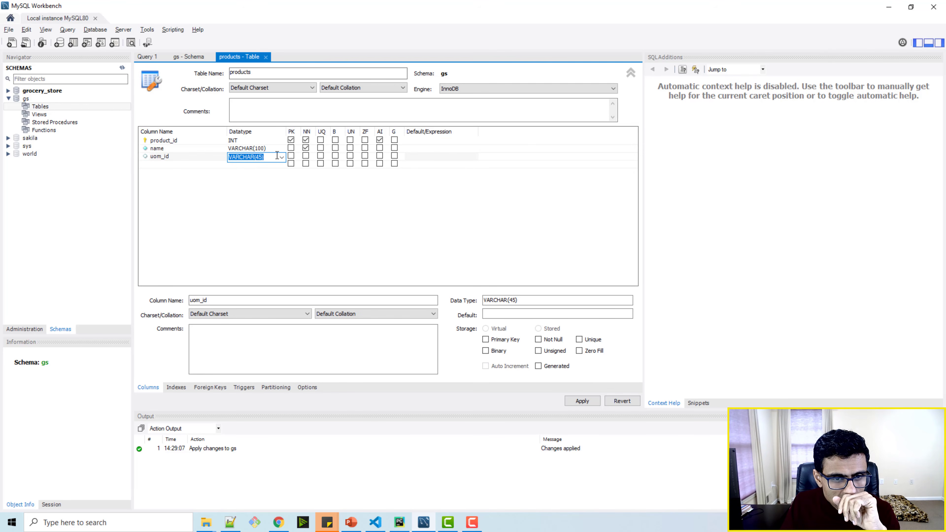
click(246, 157)
click(253, 166)
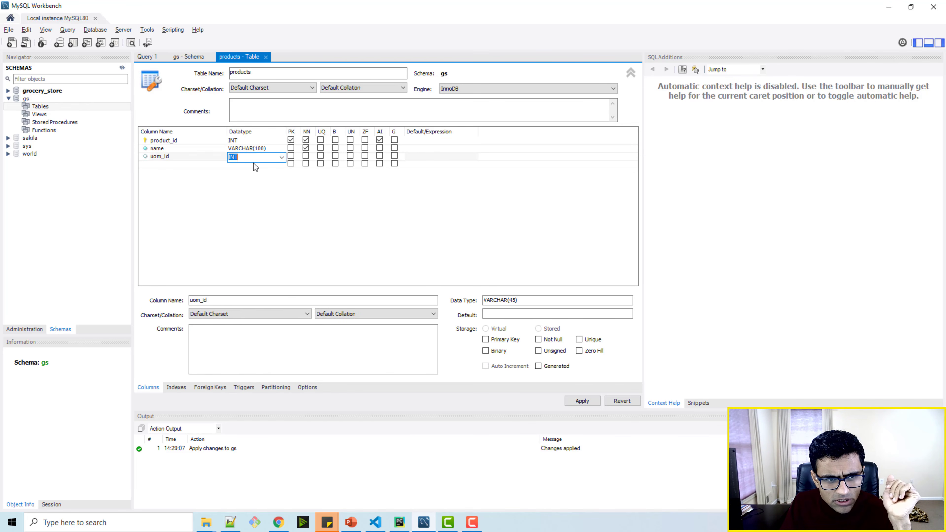
- Add a fourth column named price_per_unit to the products table
click(166, 158)
click(170, 165)
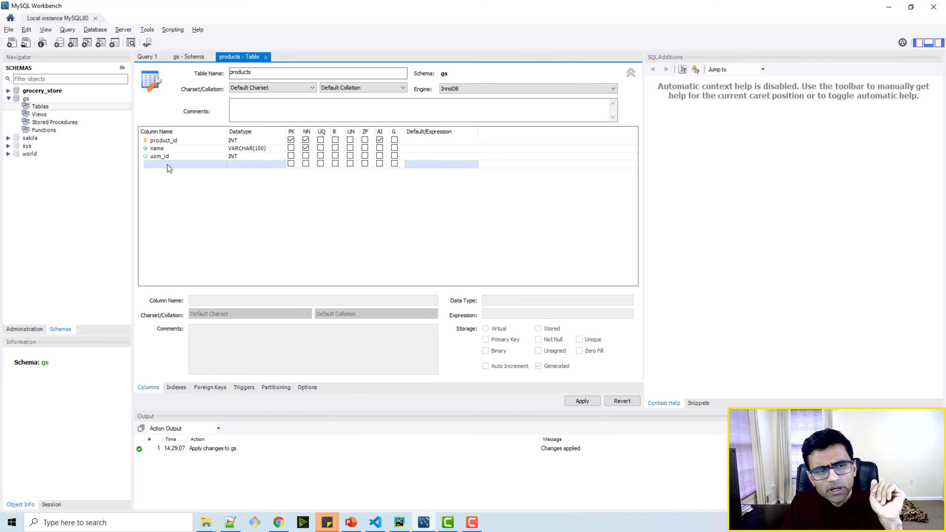
click(166, 164)
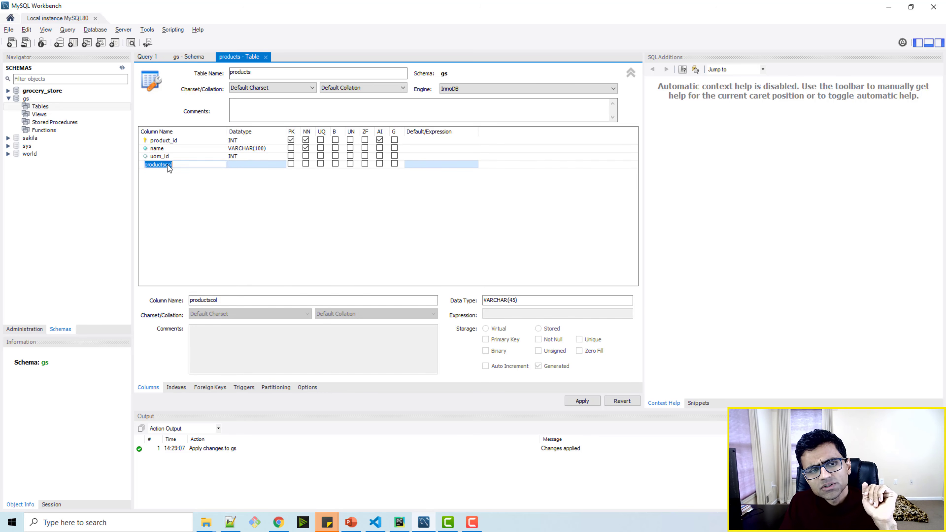
click(231, 529)
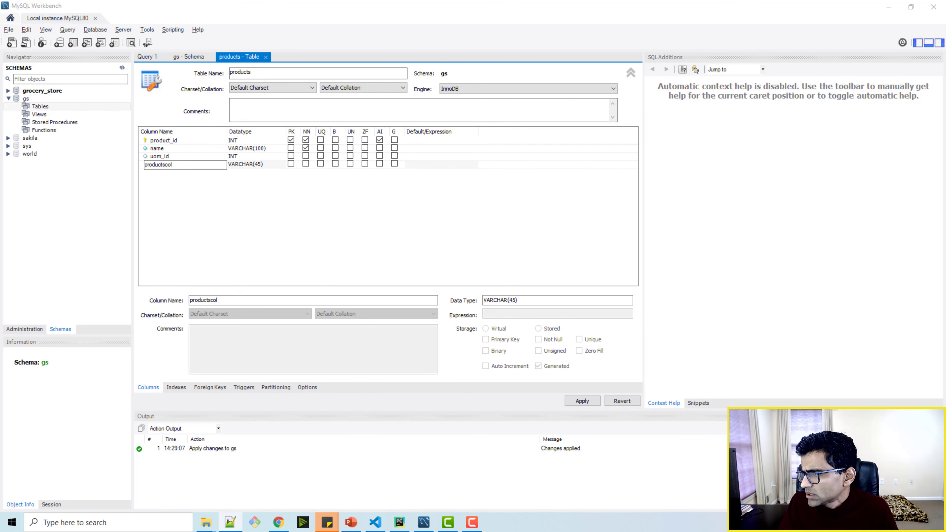
drag(199, 167, 134, 164)
key(BackSpace)
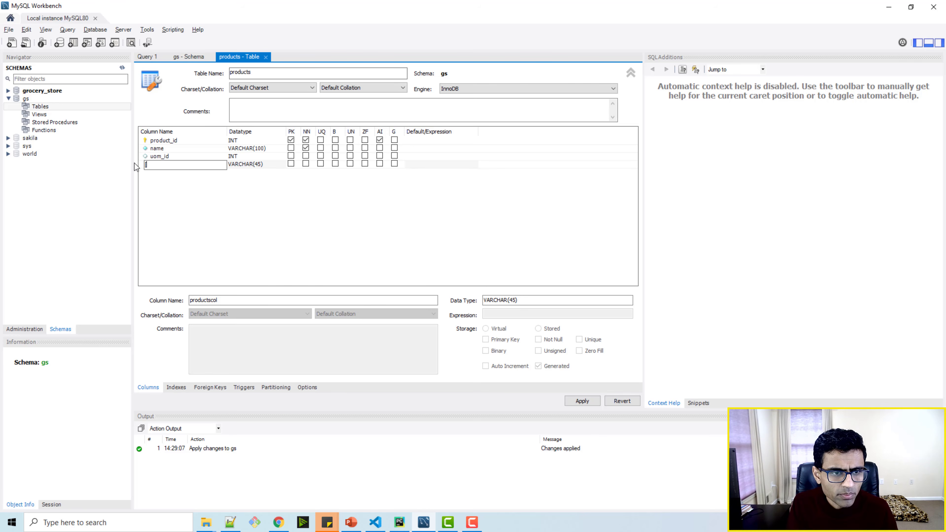
text(price_per)
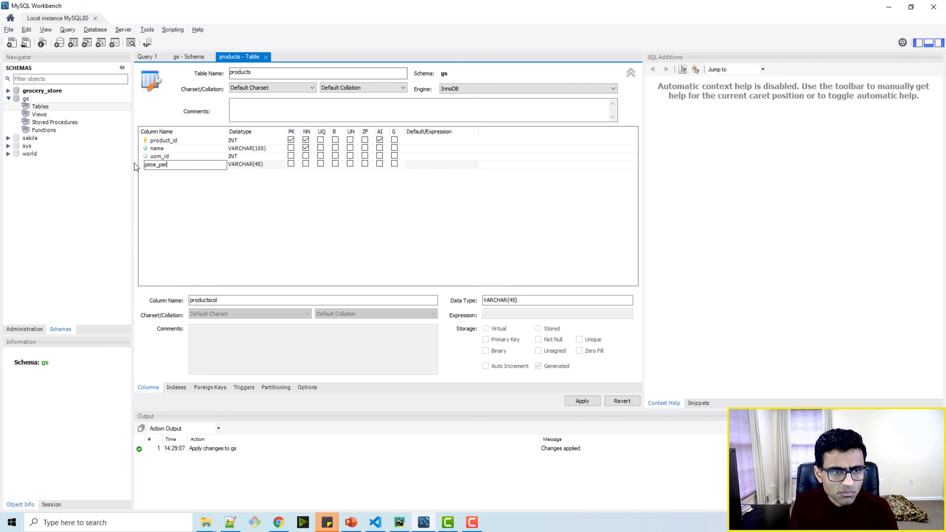
text(_unit)
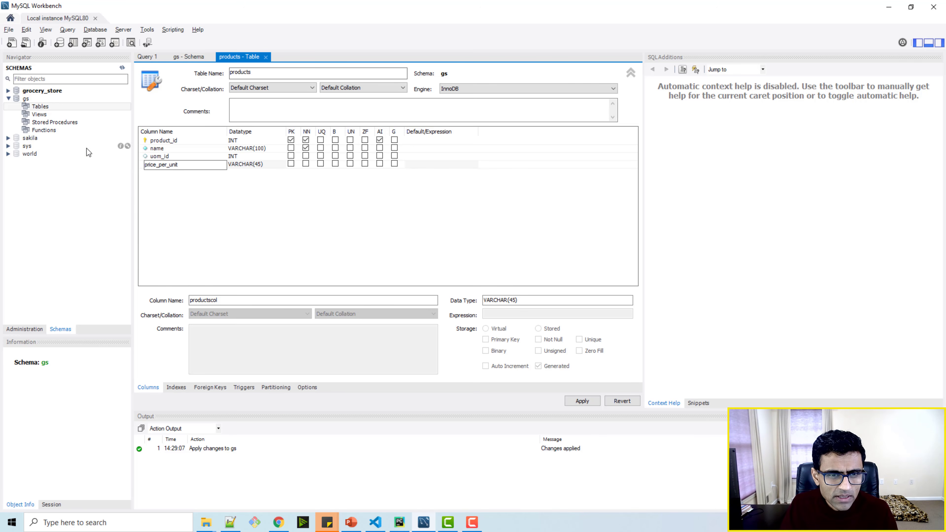
- Set the data type of price_per_unit to DOUBLE and mark both price_per_unit and uom_id as Not Null
click(253, 163)
click(281, 167)
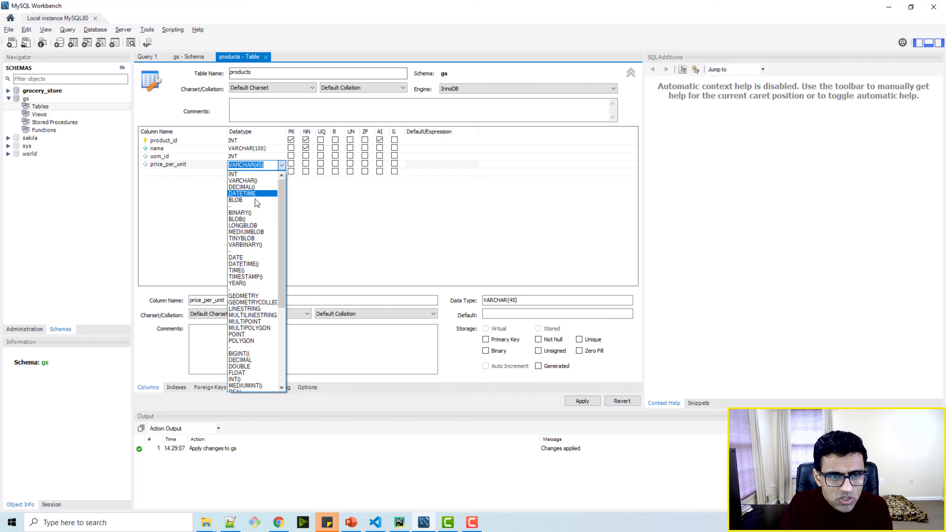
click(252, 367)
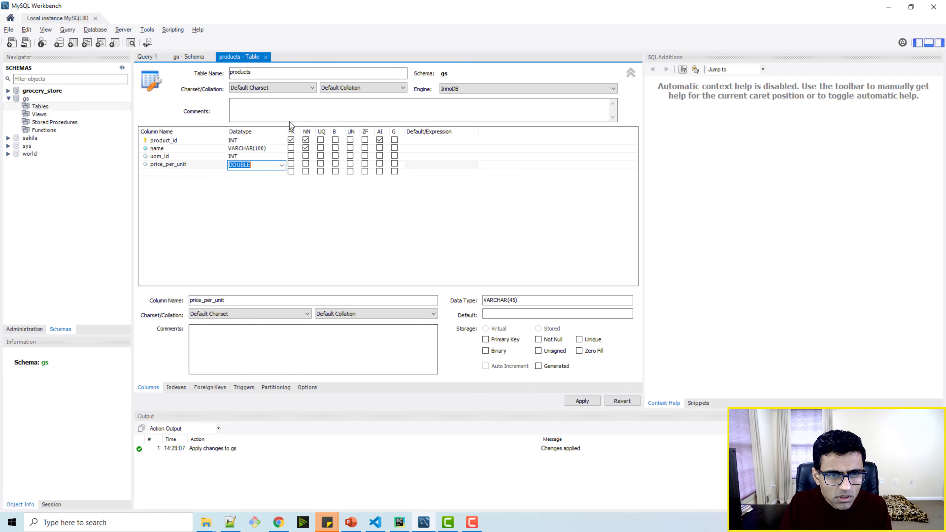
click(306, 163)
click(306, 156)
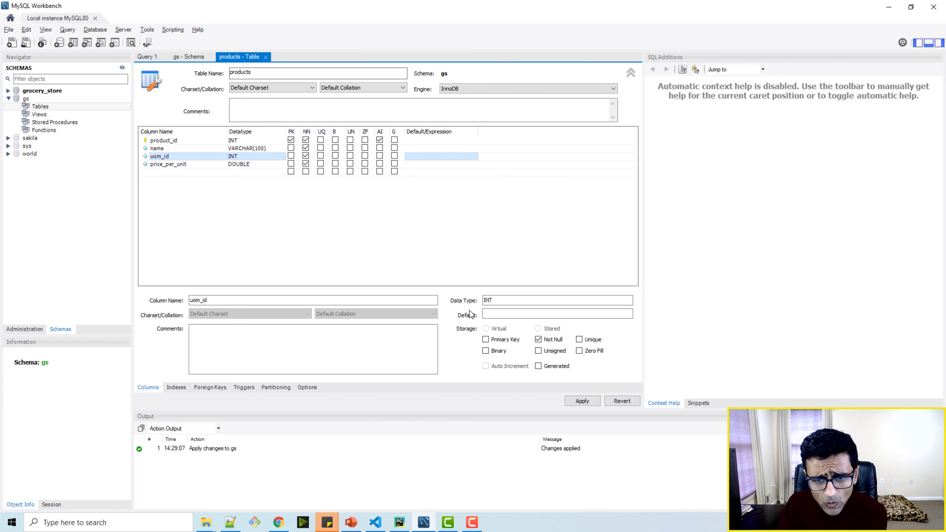
- Review the generated CREATE TABLE script for products and apply it to the gs database
click(581, 400)
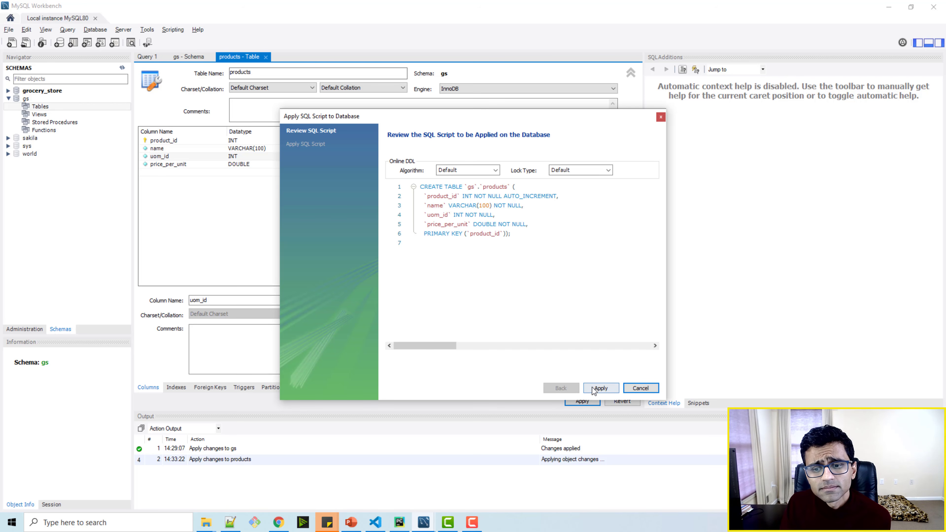
click(539, 251)
key(ctrl+a)
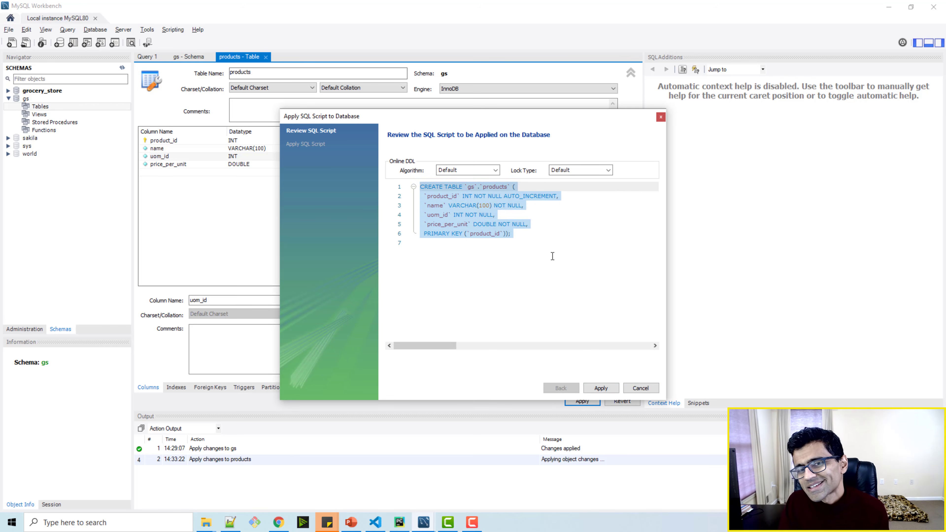
click(552, 256)
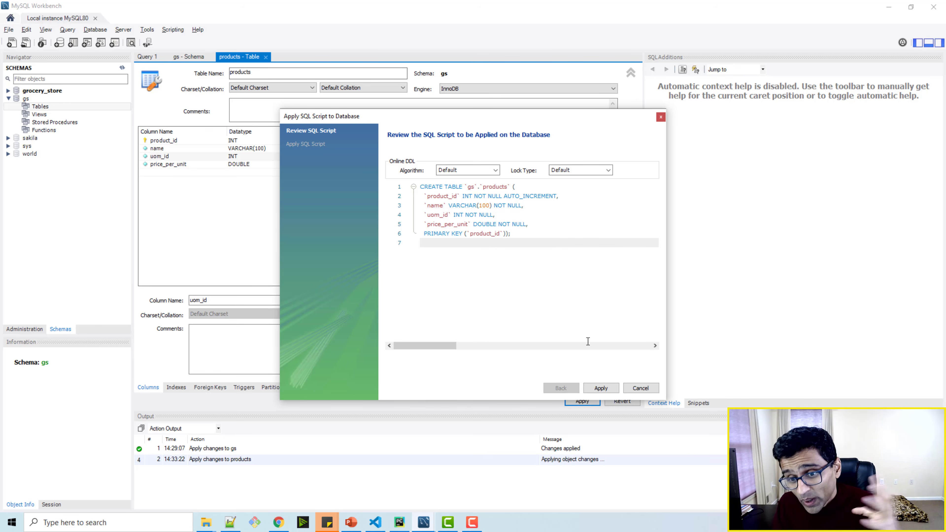
click(600, 388)
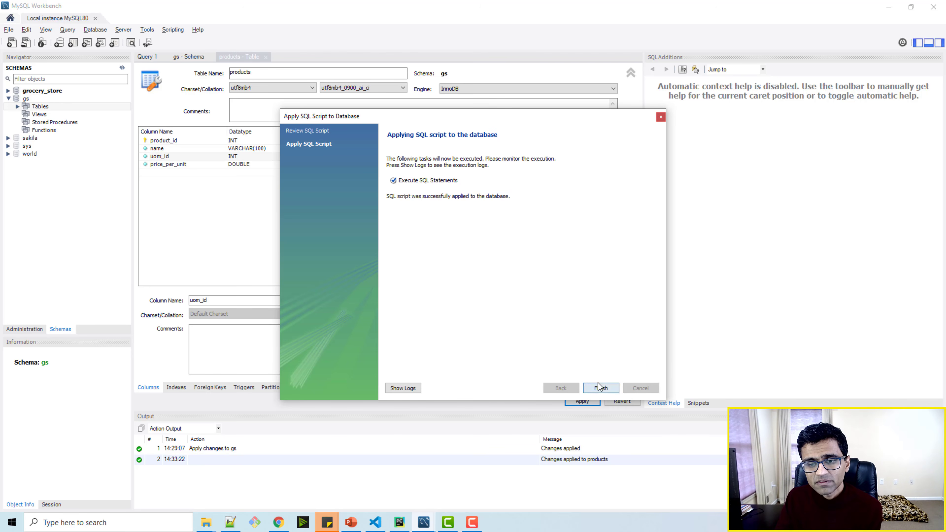
click(599, 388)
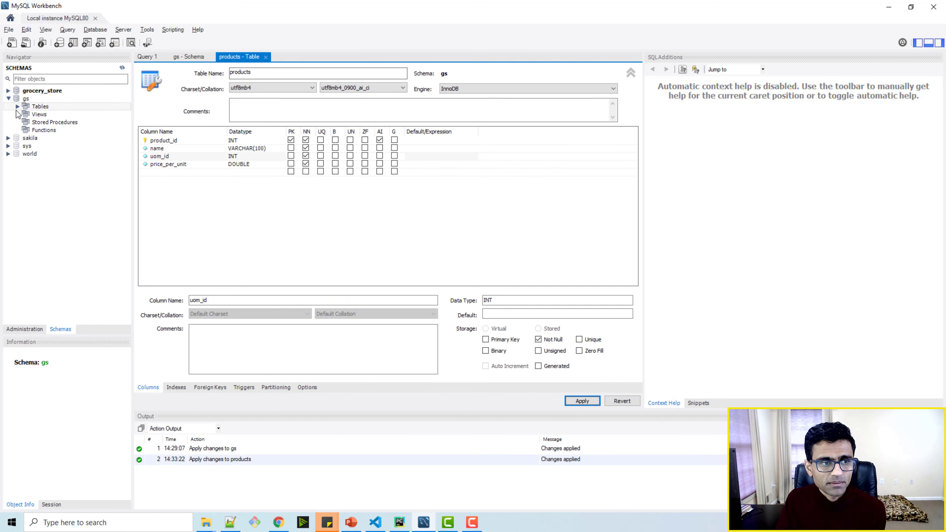
- Check the columns of the products table in the gs schema and display the table's rows
click(17, 106)
click(27, 114)
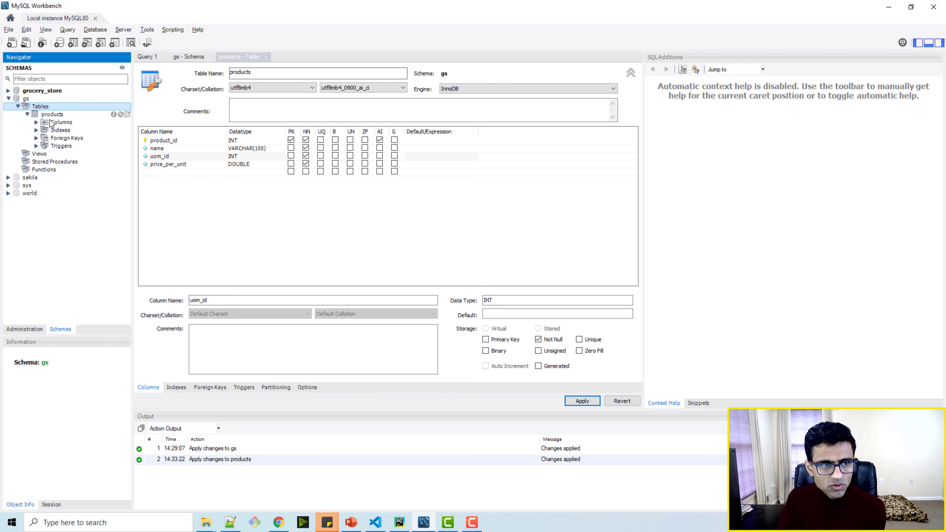
click(36, 122)
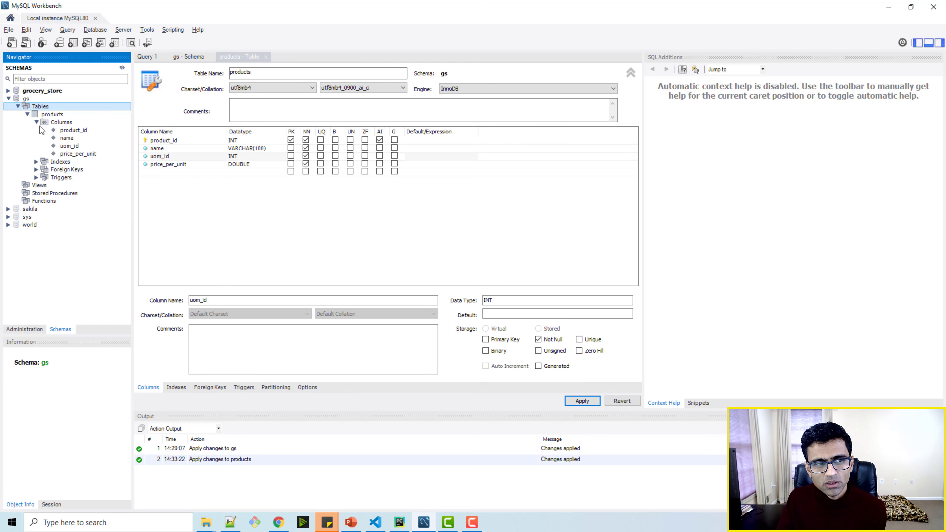
click(27, 114)
click(127, 114)
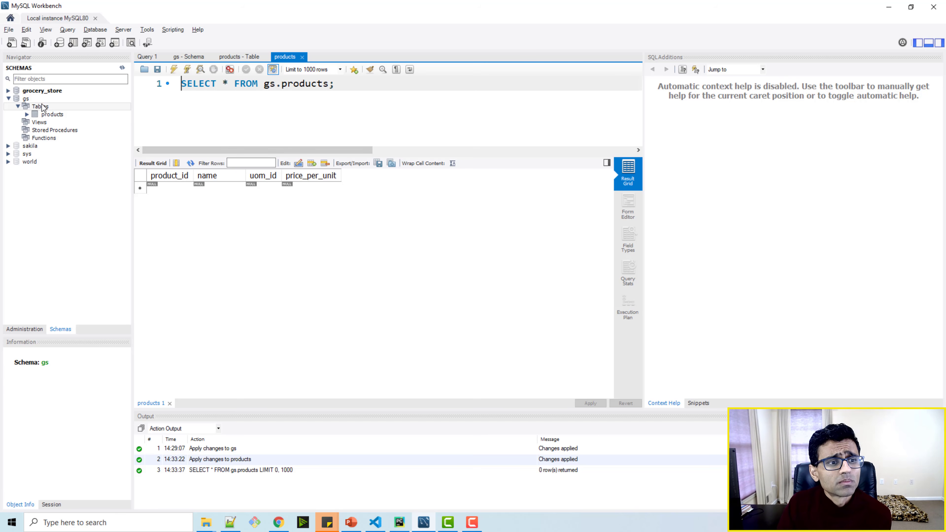
- Start a new table named uom in the gs schema and add its first column
right_click(41, 116)
click(40, 107)
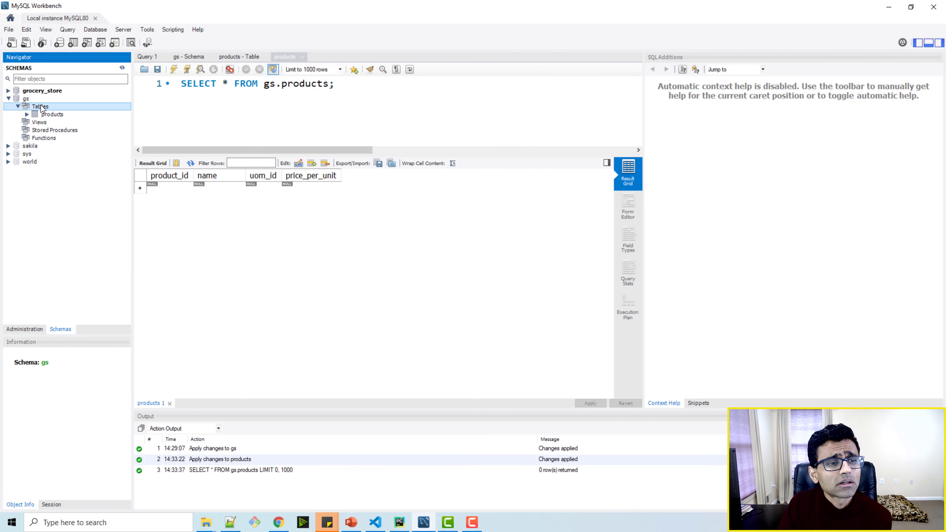
right_click(40, 106)
click(74, 111)
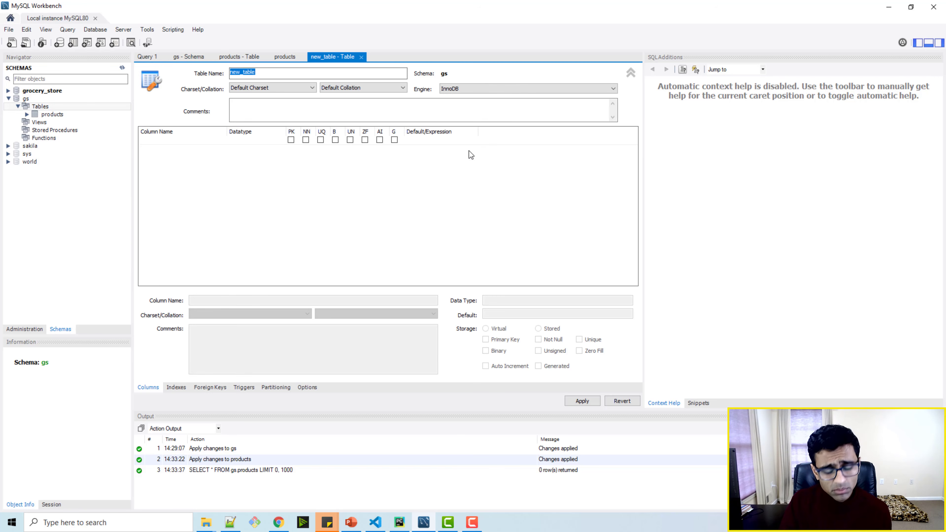
text(uom)
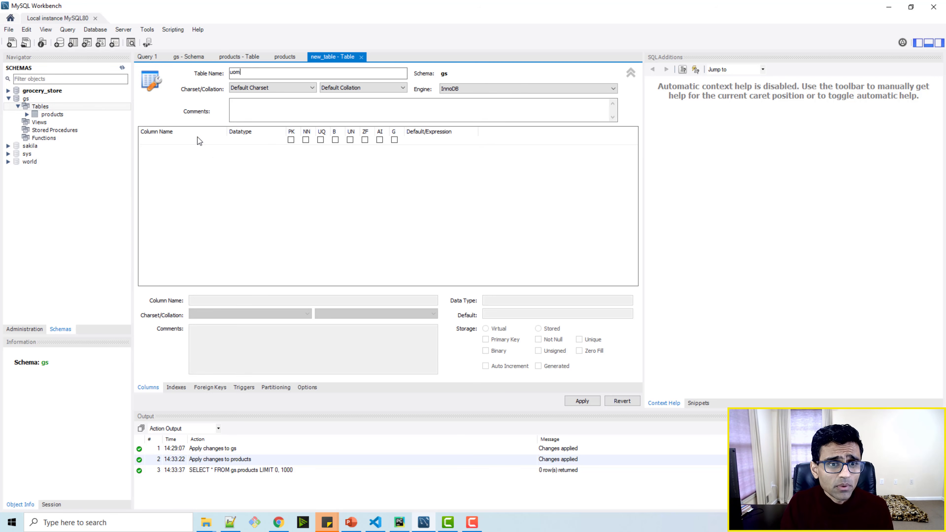
double_click(187, 138)
- Switch to Notepad++ to examine the kg and each entries with their ids under UOM, and return to MySQL Workbench
key(alt+Tab)
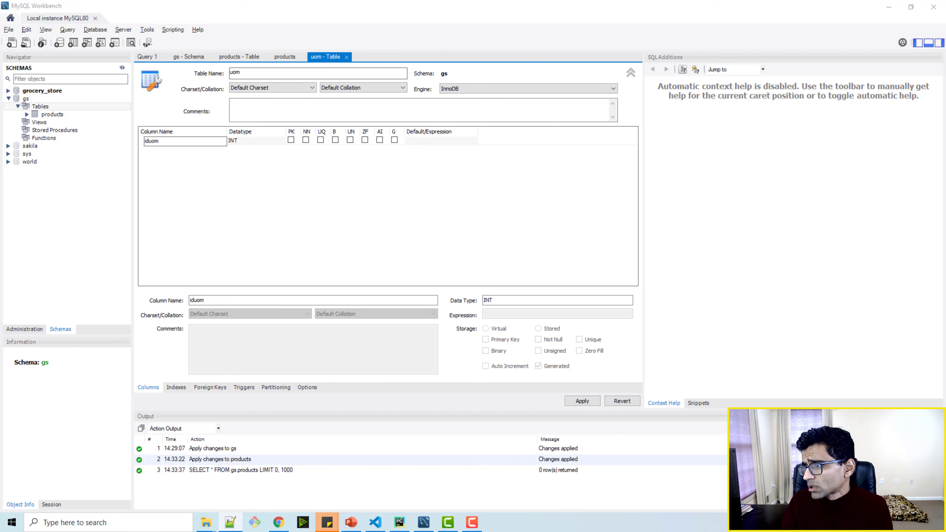
drag(945, 42, 286, 77)
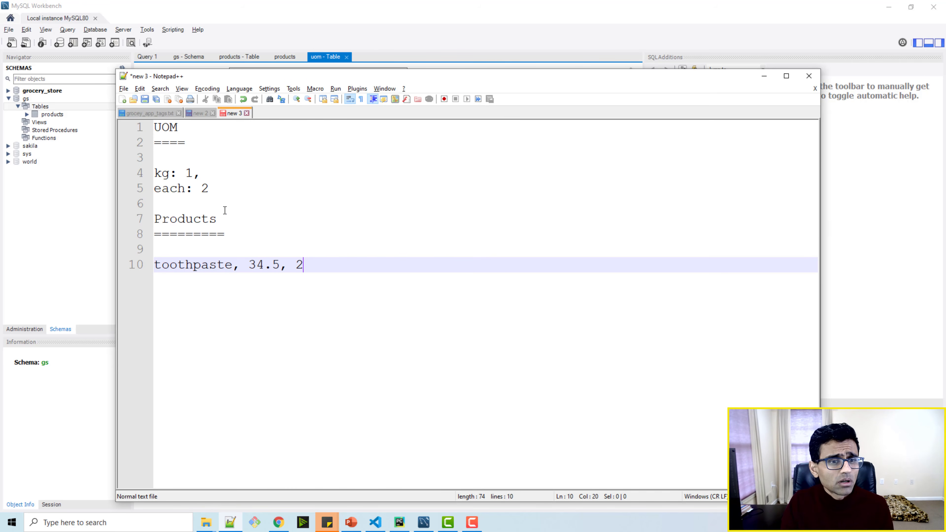
click(236, 234)
click(239, 217)
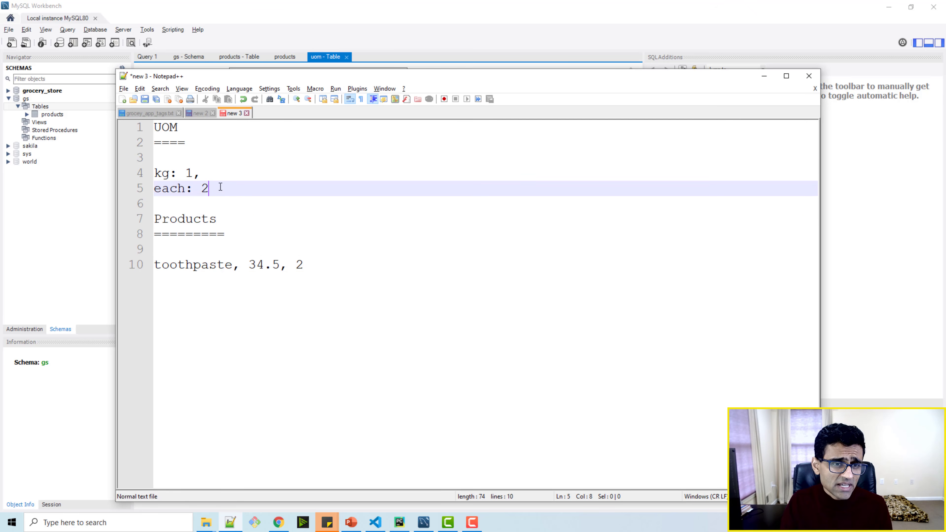
drag(222, 186, 124, 153)
click(233, 175)
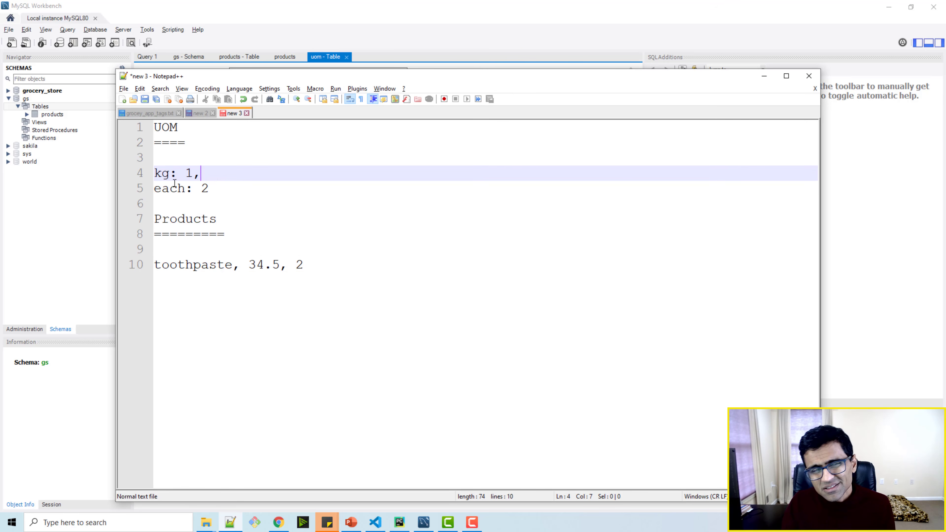
double_click(162, 176)
click(183, 177)
key(alt+Tab)
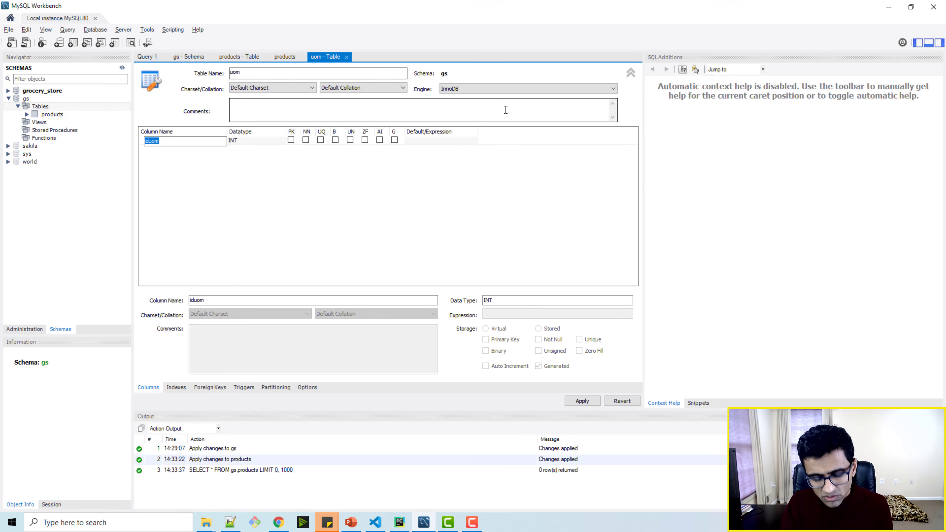
- Name the first uom column uom_id and mark it as Not Null, Primary Key and Auto Increment
text(u)
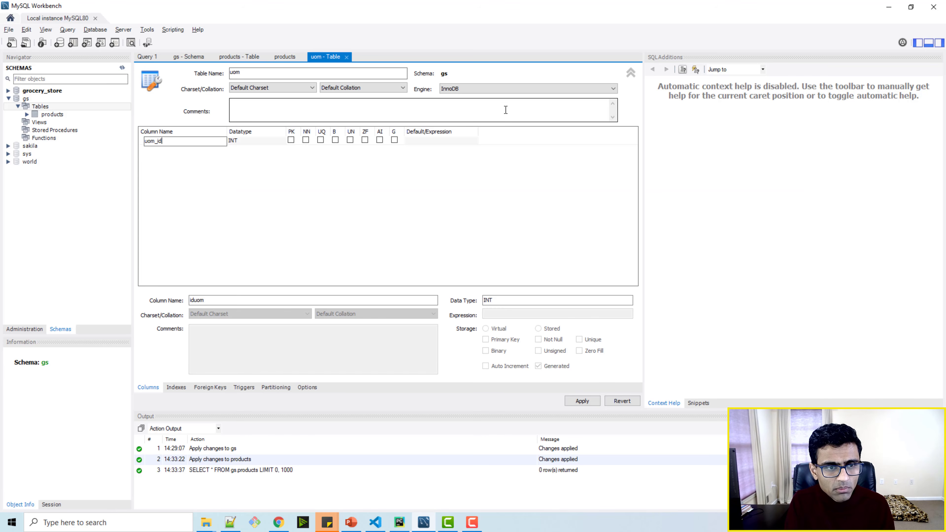
text(om_id)
click(305, 139)
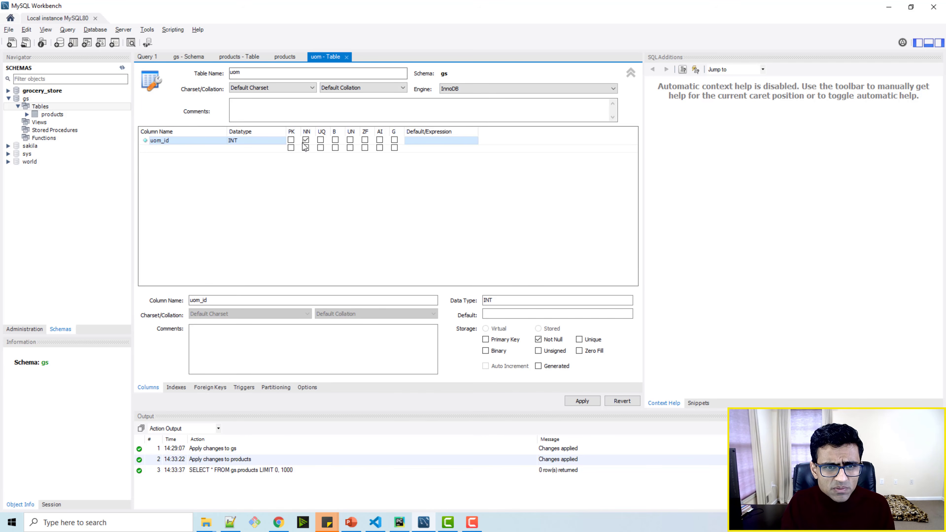
click(291, 140)
click(379, 140)
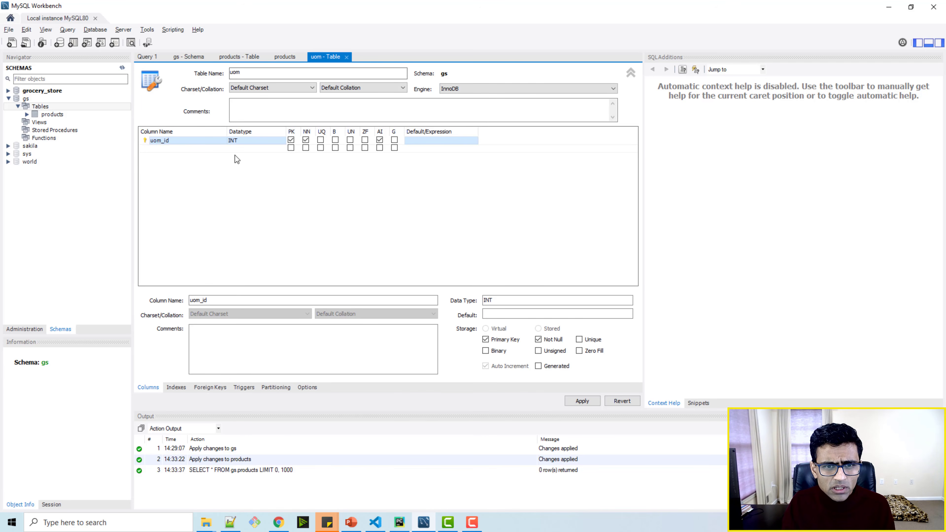
- Add a second column named uom_name to the uom table and mark it as Not Null
click(188, 148)
click(188, 148)
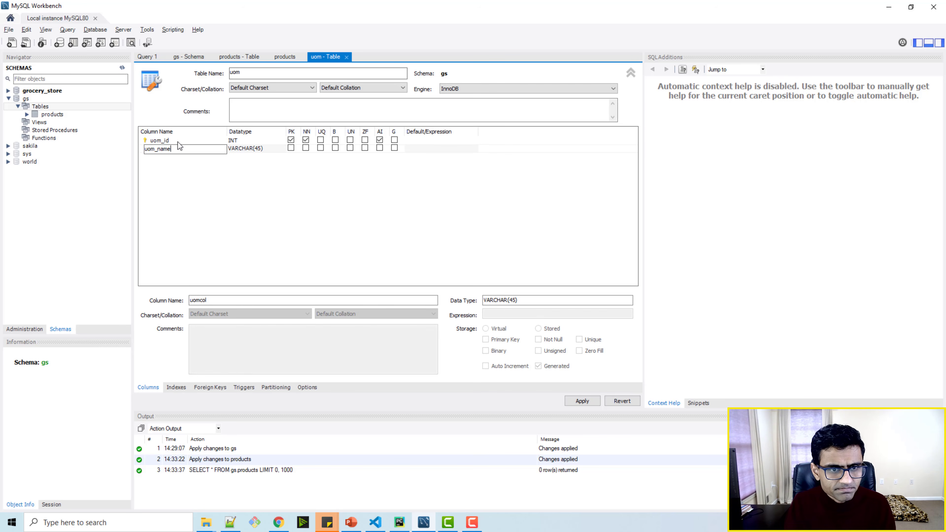
text(uom_name)
click(305, 148)
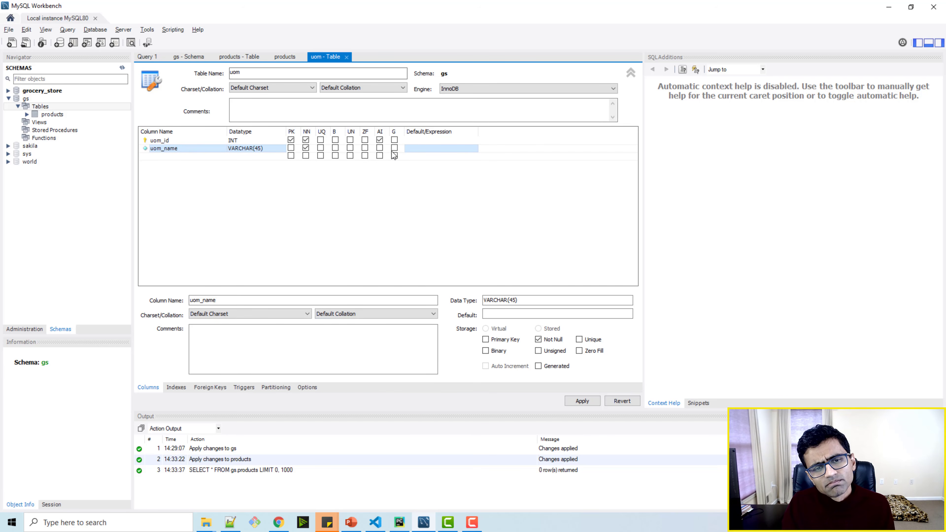
- Apply the uom table's creation script to the gs database and close its table editor
click(594, 402)
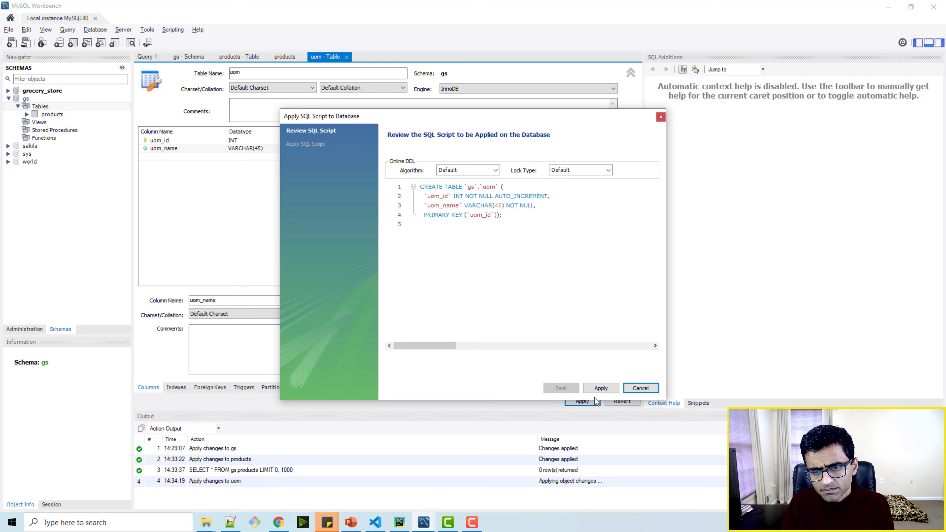
click(599, 390)
click(601, 387)
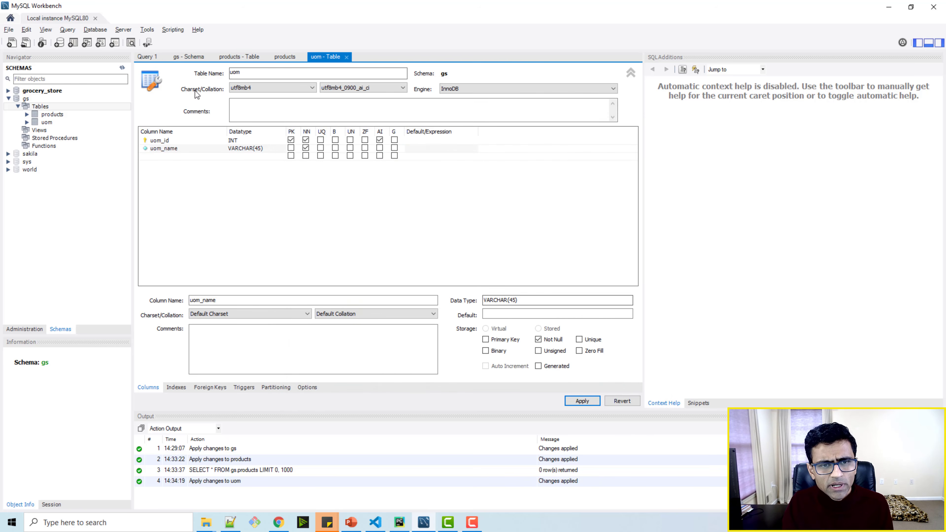
click(346, 57)
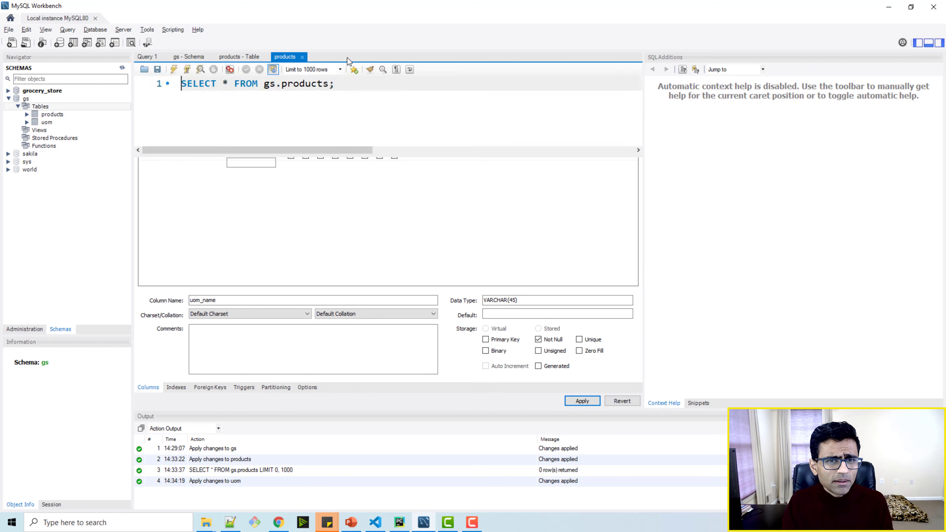
- Display the uom table's rows and add a row with uom_id 1 and uom_name each
click(48, 123)
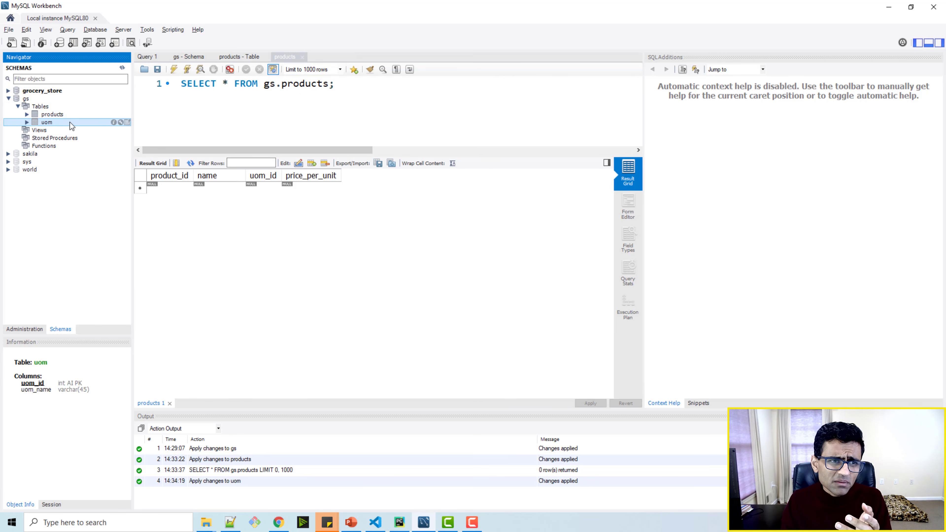
click(128, 123)
click(167, 188)
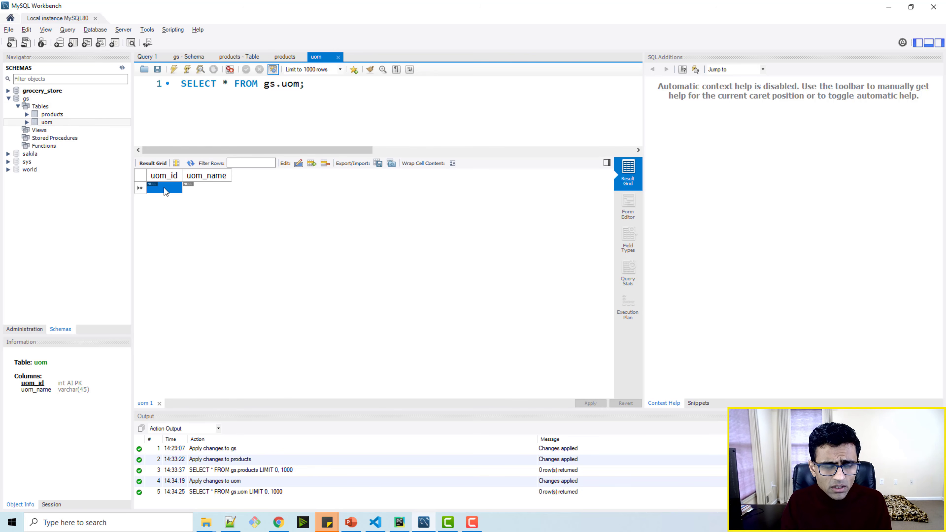
text(1)
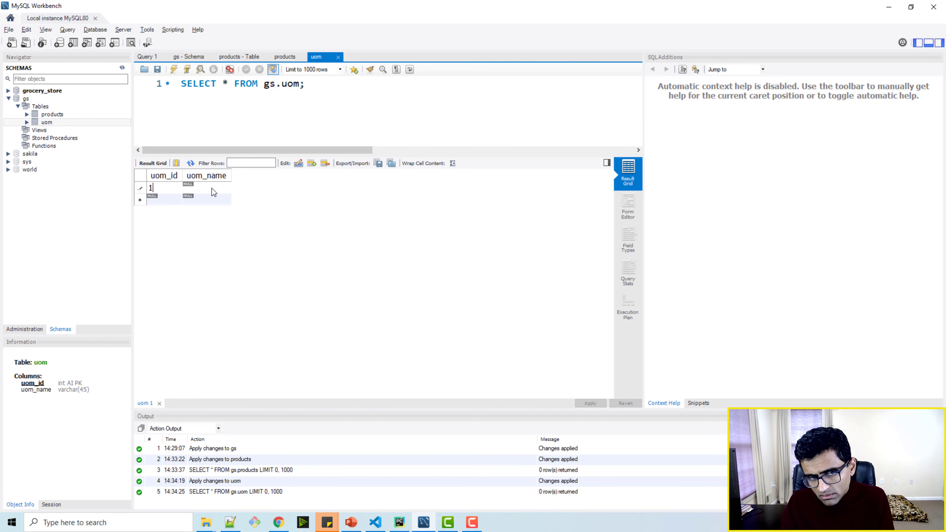
key(Tab)
text(each)
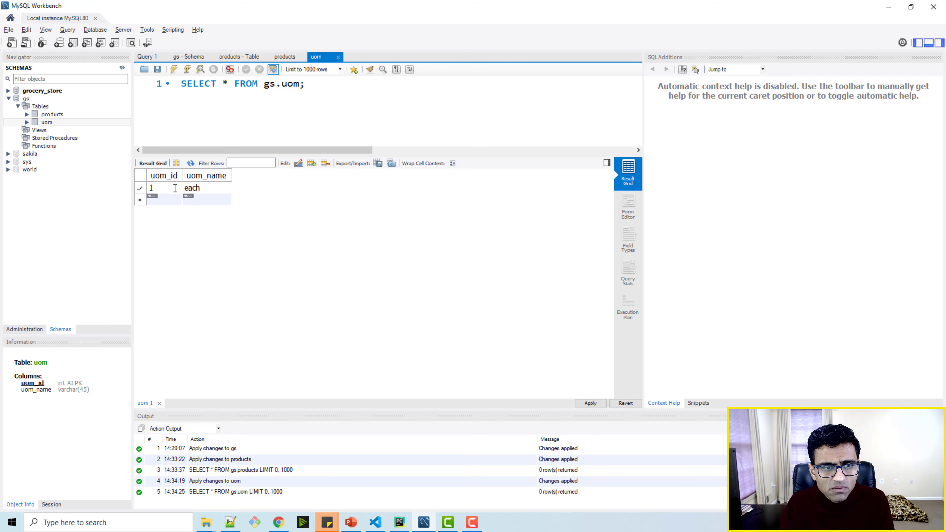
- Add a second uom row with uom_id 2 and uom_name kg
click(157, 199)
text(2)
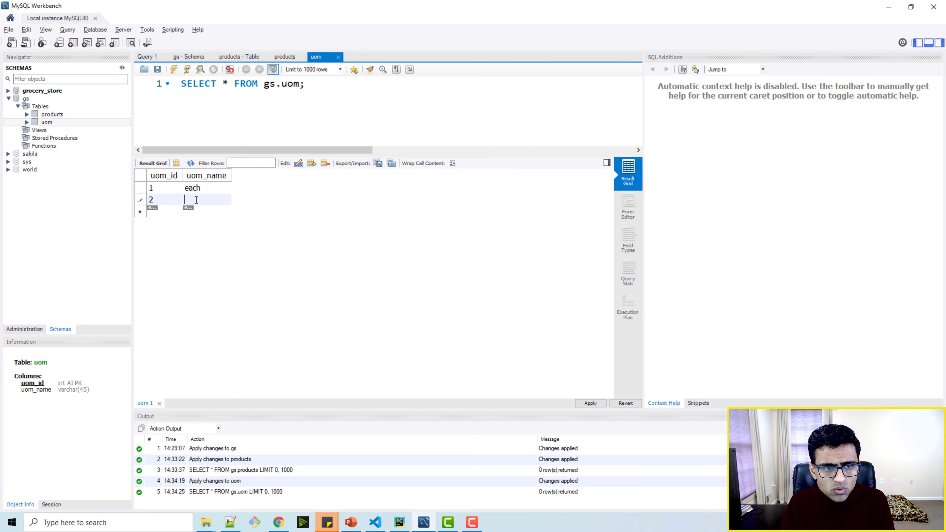
click(196, 200)
text(kh)
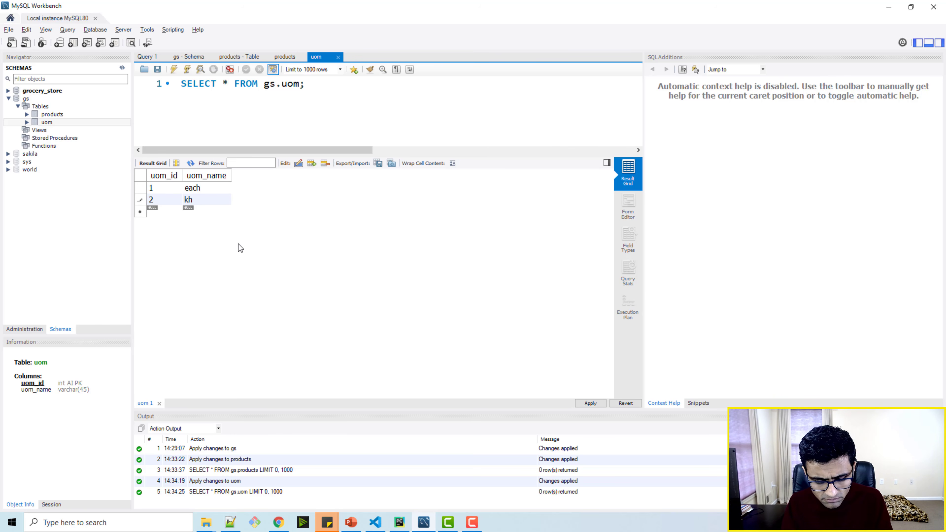
key(BackSpace)
text(g)
- Review the INSERT statements for the two new uom rows and apply them to the database
click(594, 405)
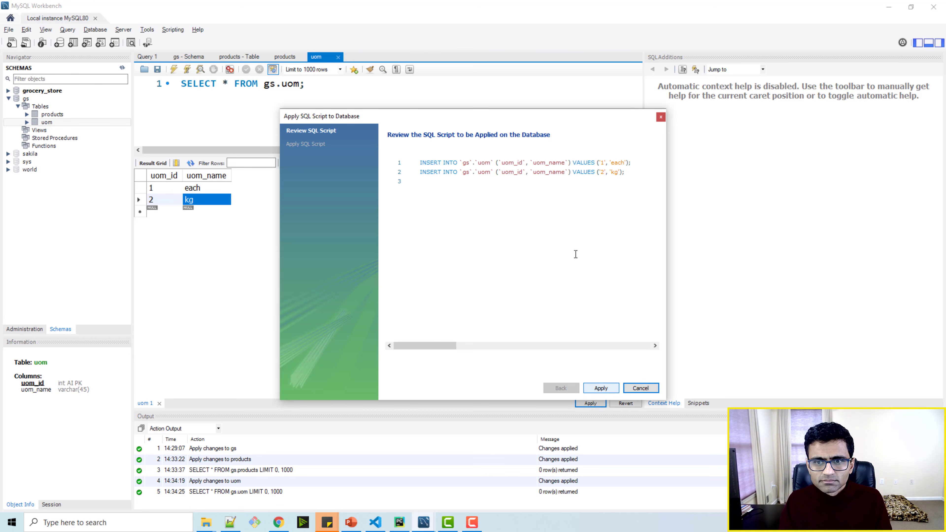
drag(633, 172, 409, 145)
click(474, 203)
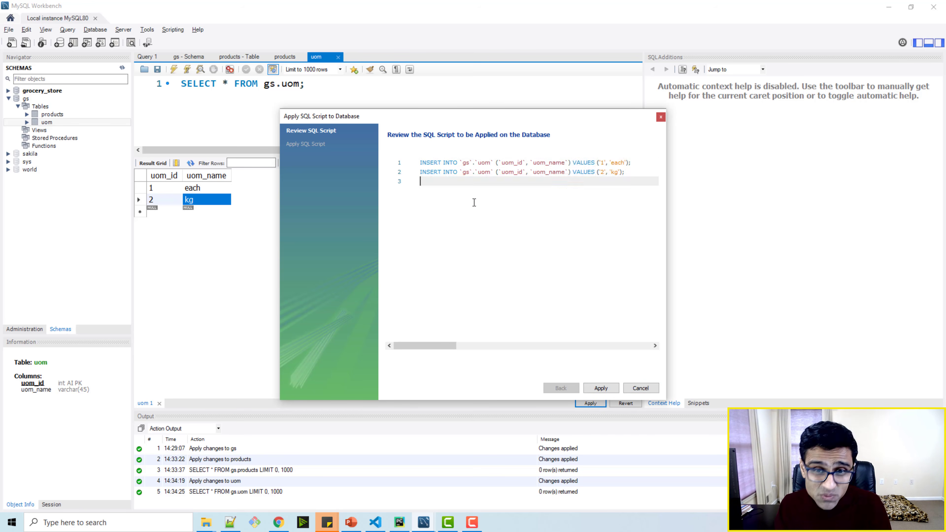
click(599, 389)
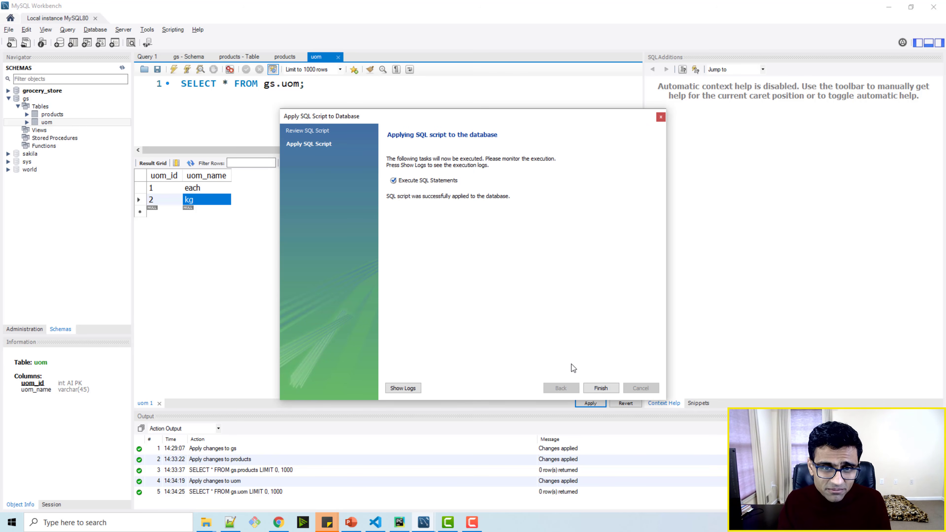
click(595, 390)
- Start a new row in the products table with product_id 1, name toothpaste and uom_id 1
click(284, 56)
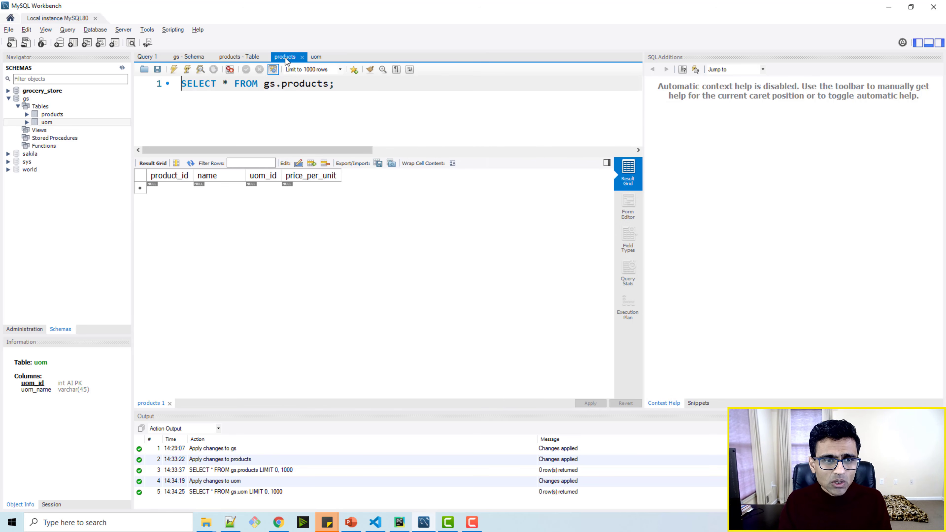
click(176, 189)
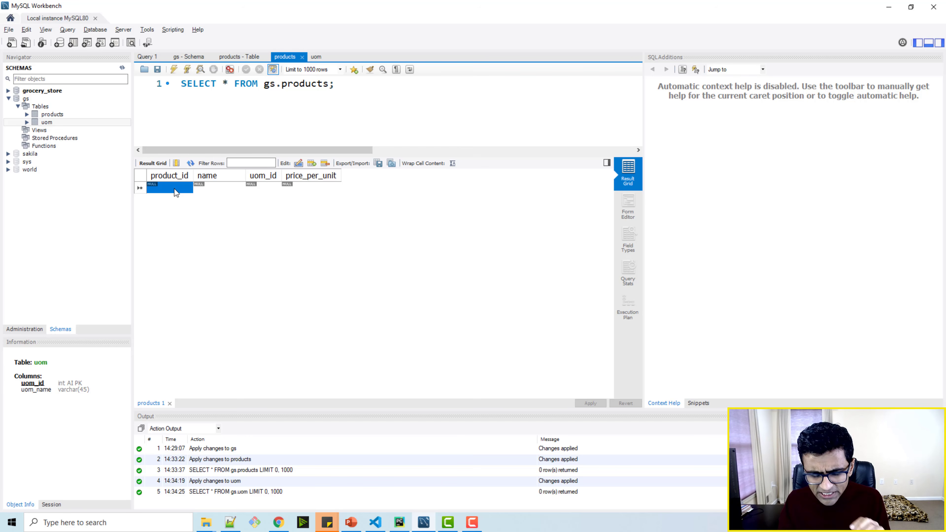
text(1)
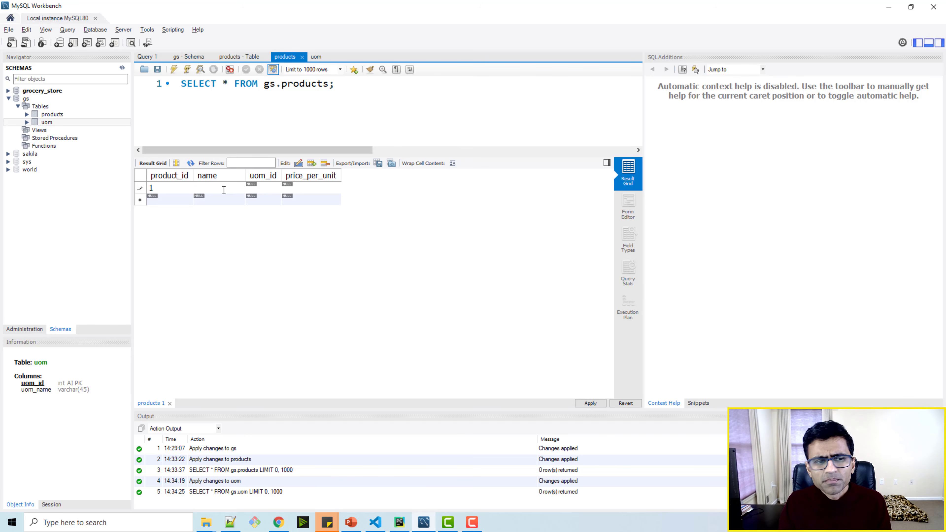
text(toot)
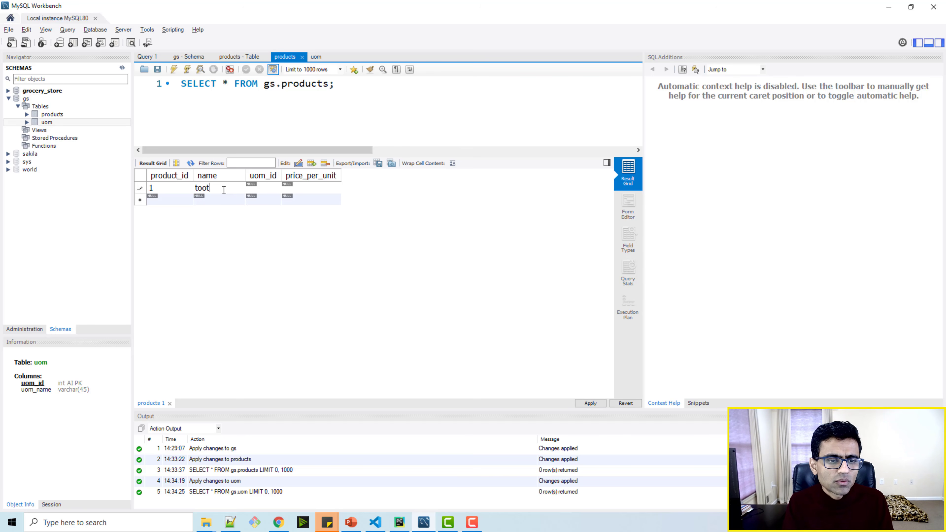
text(hpaste)
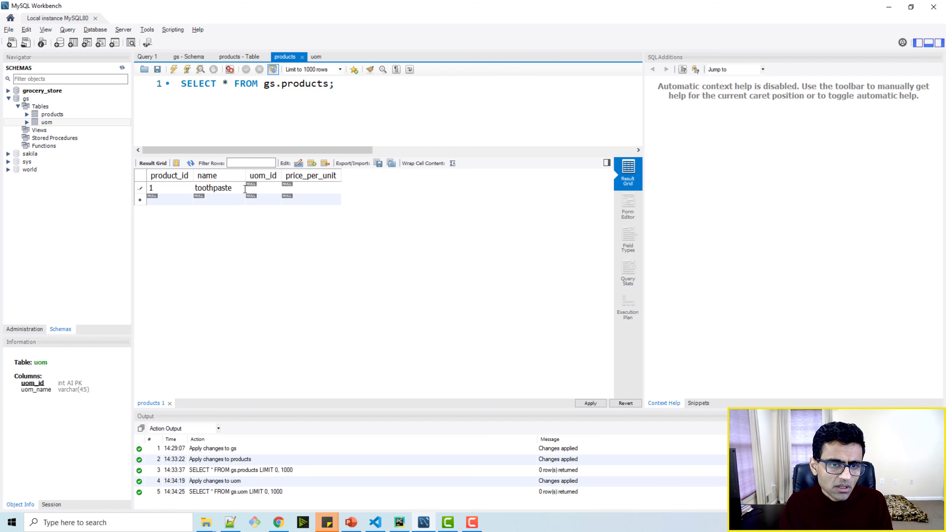
key(Tab)
text(1)
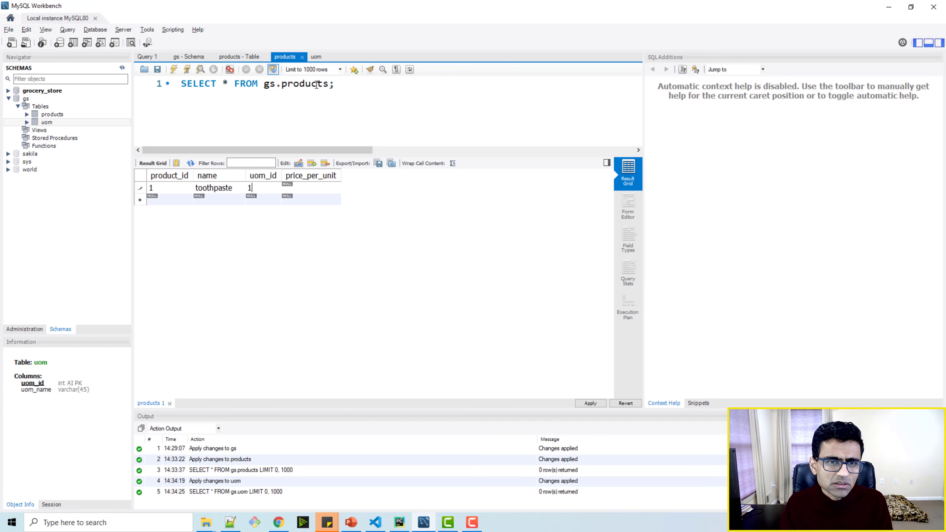
- Check the unit ids in the uom table's rows and set the toothpaste row's price_per_unit to 30
click(316, 57)
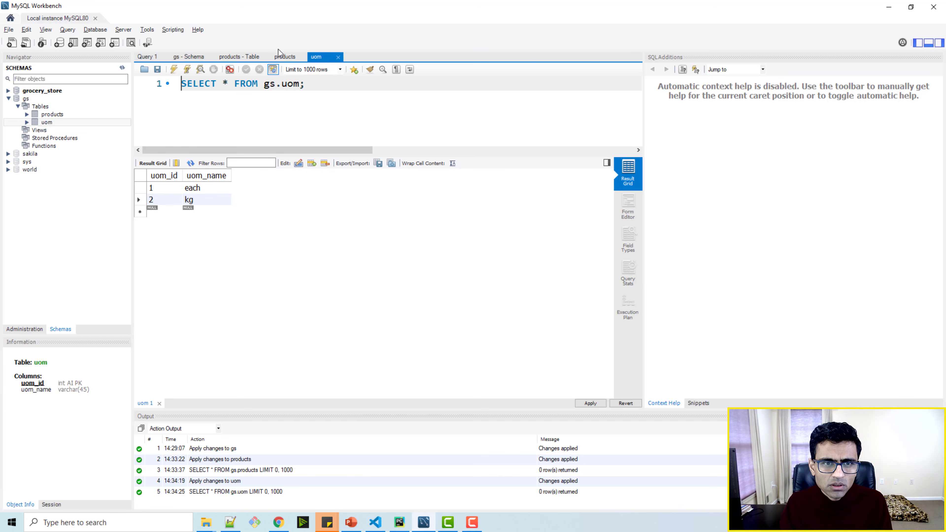
click(283, 57)
double_click(299, 188)
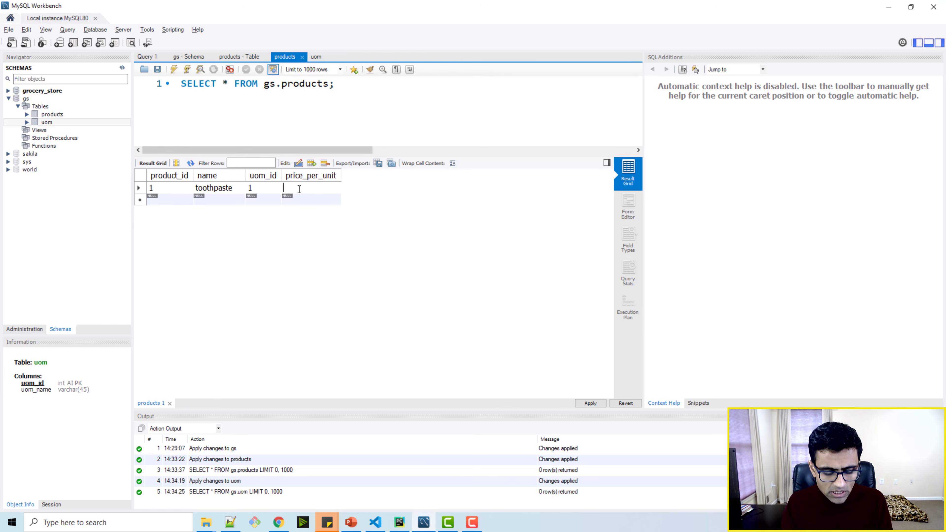
text(30)
key(Return)
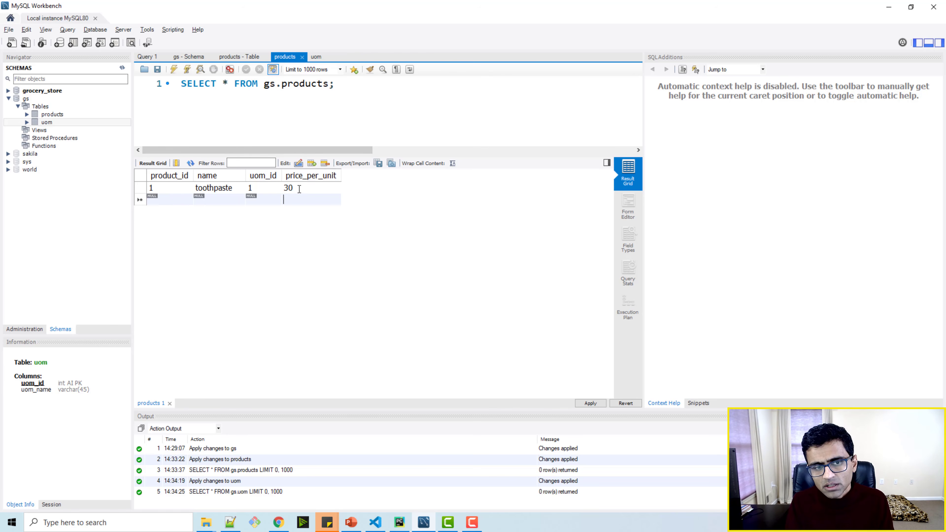
- Apply the new toothpaste row to the database and close the script dialog
click(590, 404)
click(597, 390)
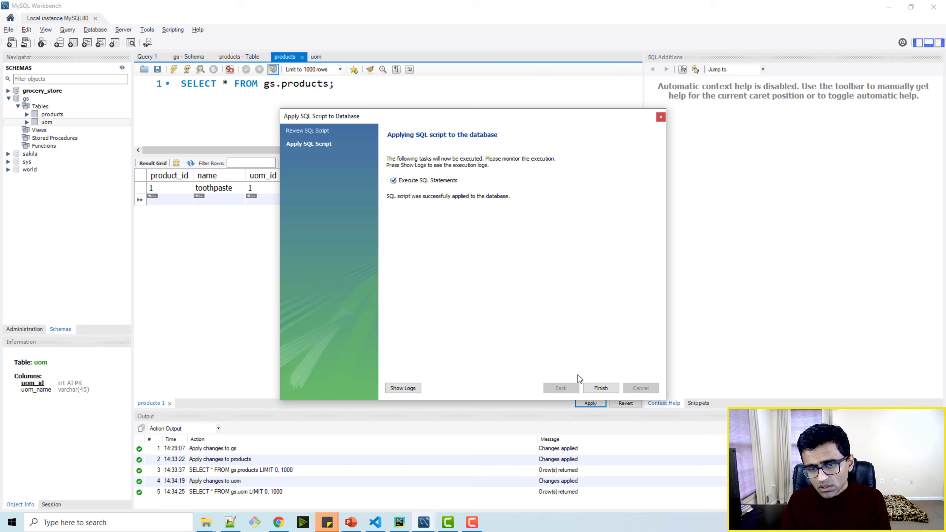
click(597, 391)
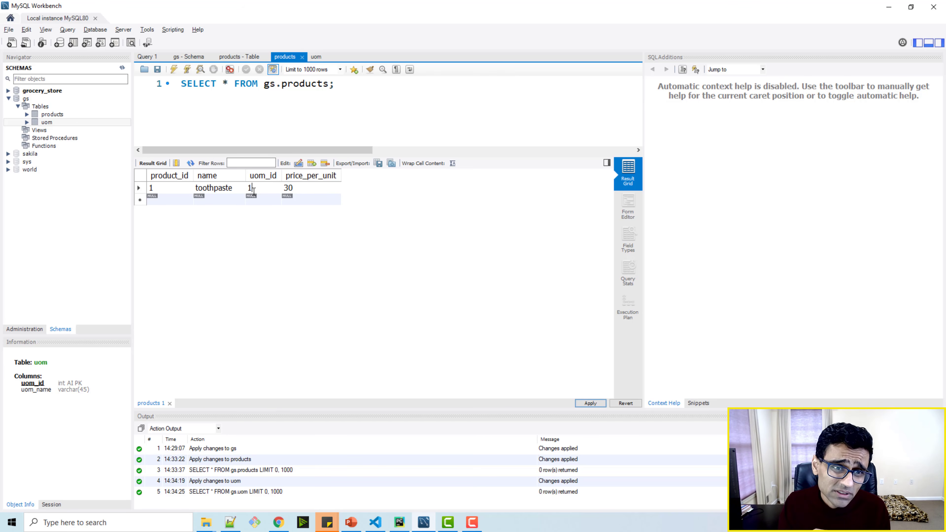
- Set the toothpaste row's uom_id to 5 and apply the change to the database
text(5)
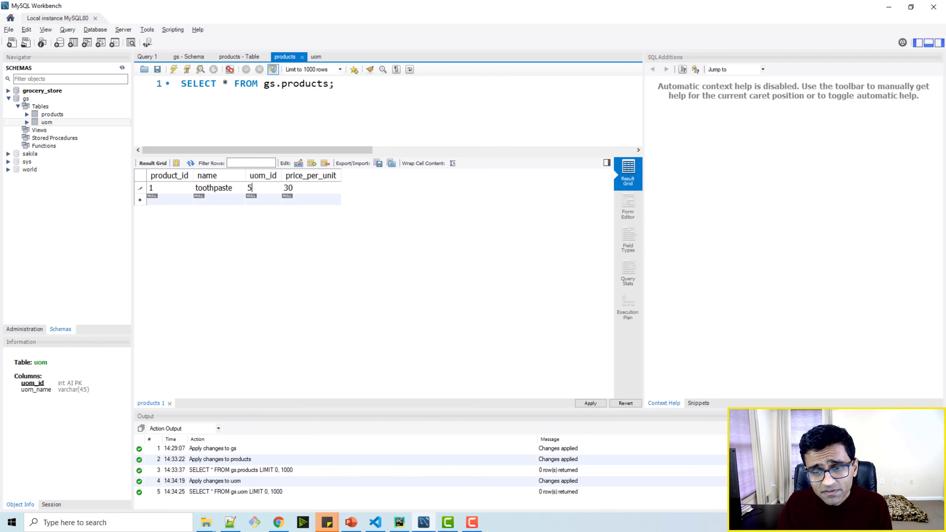
click(578, 403)
click(595, 387)
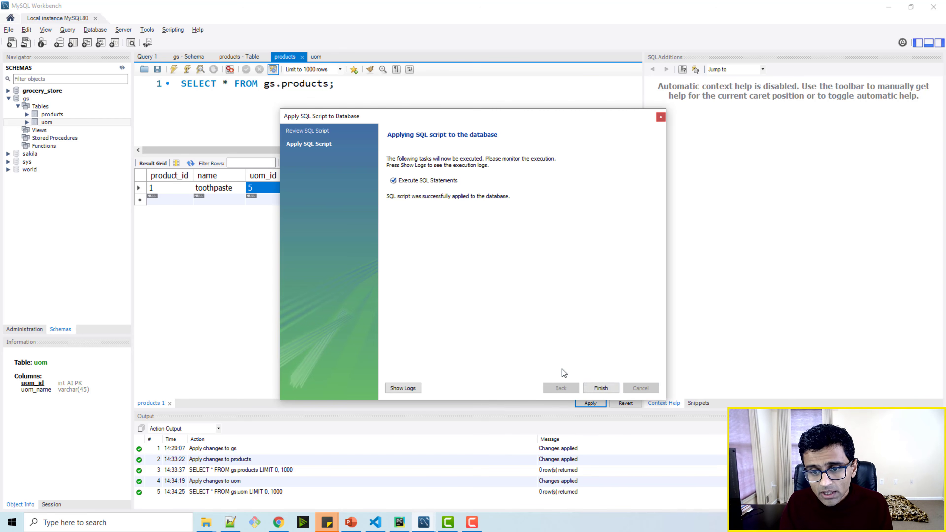
click(596, 387)
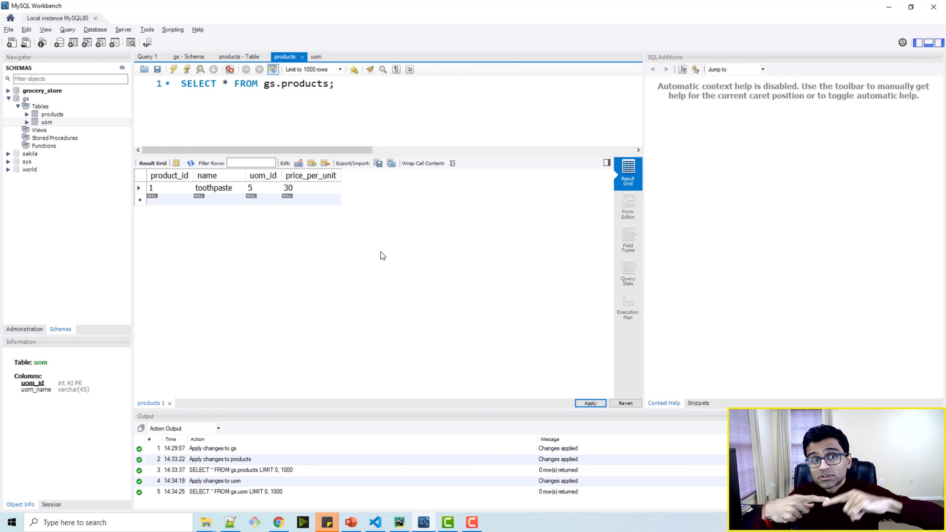
- Compare the toothpaste row's uom_id with the ids defined in the uom table
double_click(249, 187)
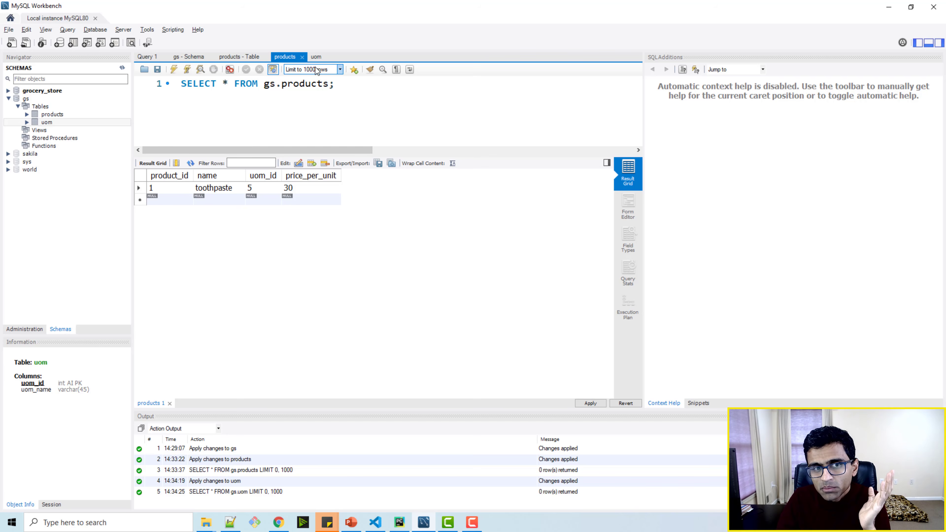
click(316, 58)
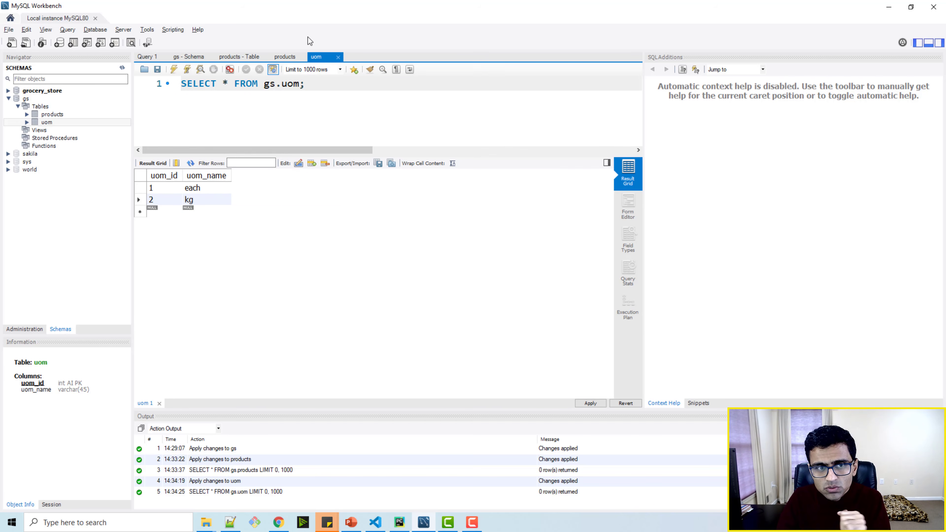
click(286, 58)
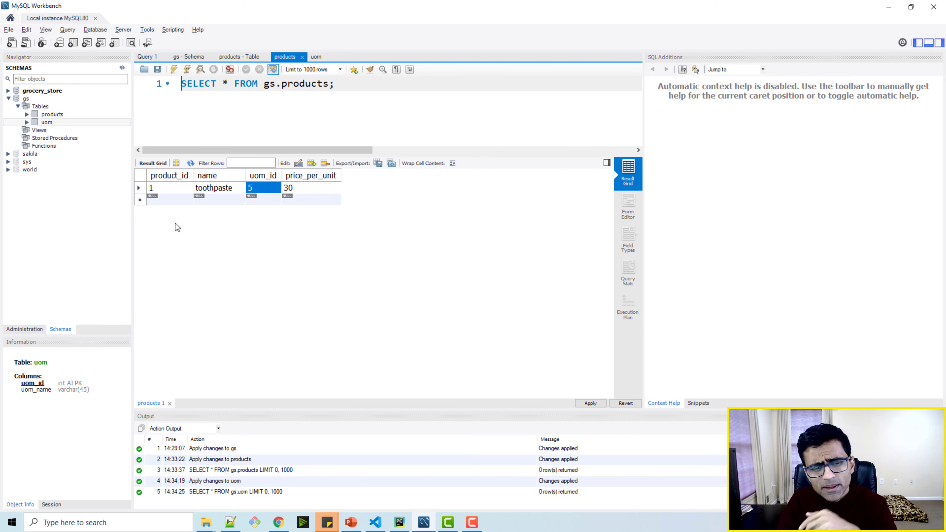
- Open the products table's structure for editing and add a foreign key named fk_uom_id
click(60, 115)
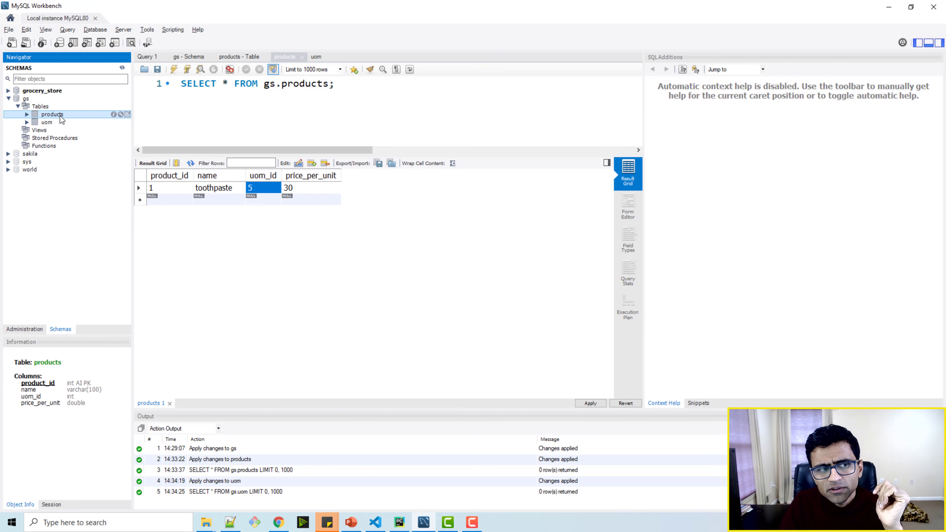
click(121, 114)
click(213, 388)
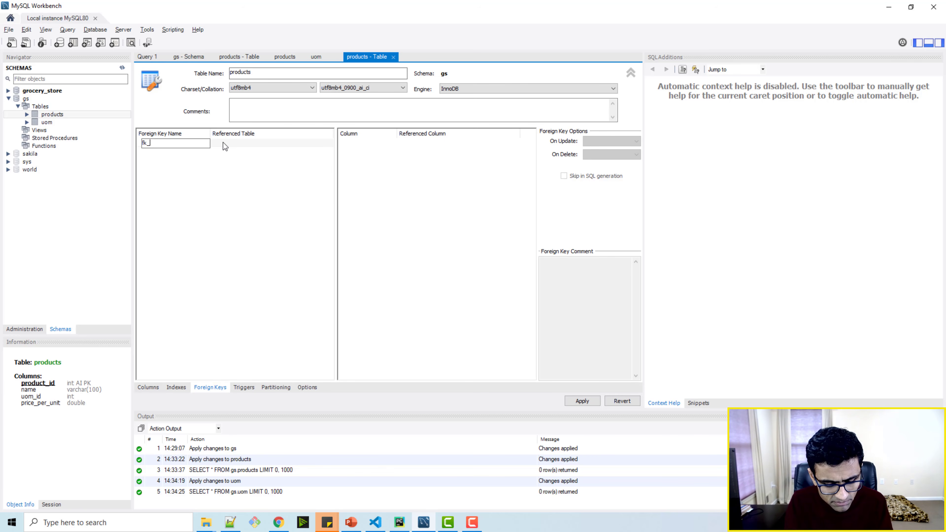
text(uom_id)
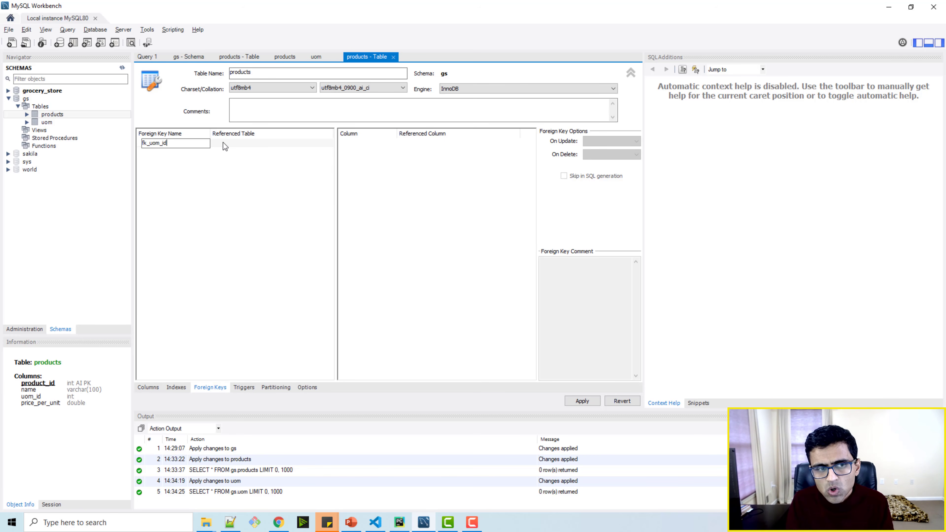
click(255, 140)
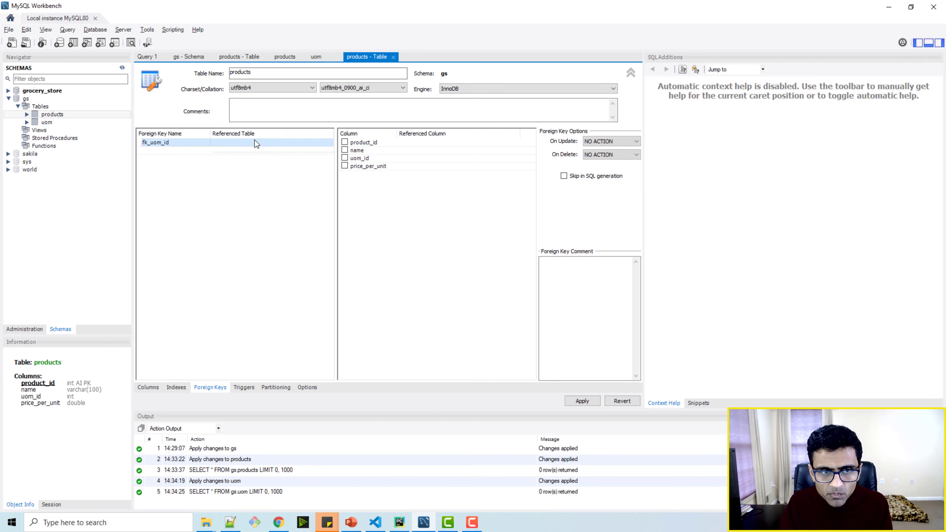
- Set the referenced table of the fk_uom_id foreign key to `gs`.`uom`
click(259, 73)
click(254, 72)
double_click(249, 74)
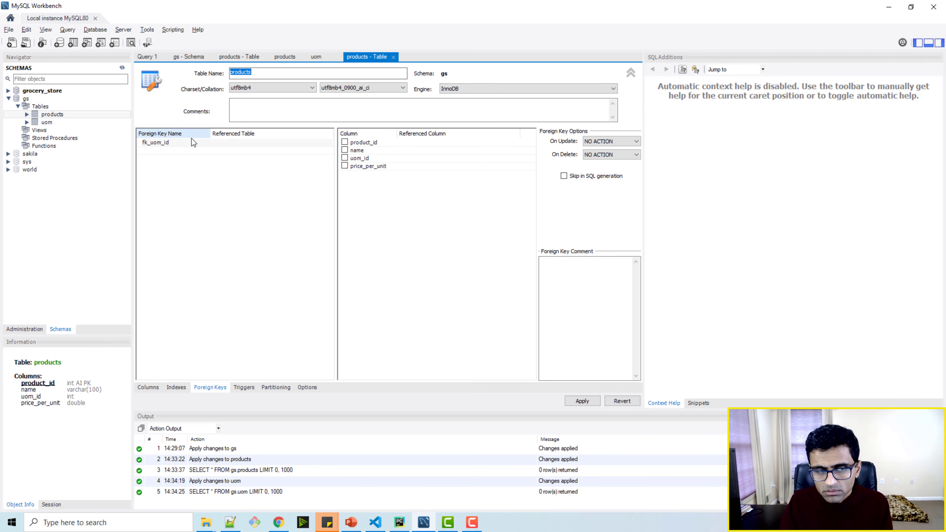
click(231, 140)
click(241, 160)
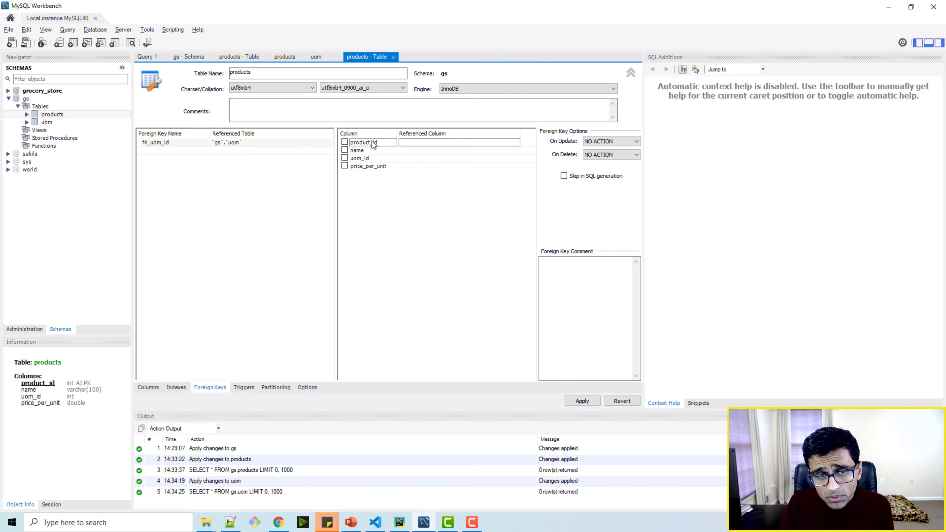
- Map the foreign key's uom_id column to the referenced column uom_id and set its On Update option to RESTRICT
click(344, 161)
click(344, 158)
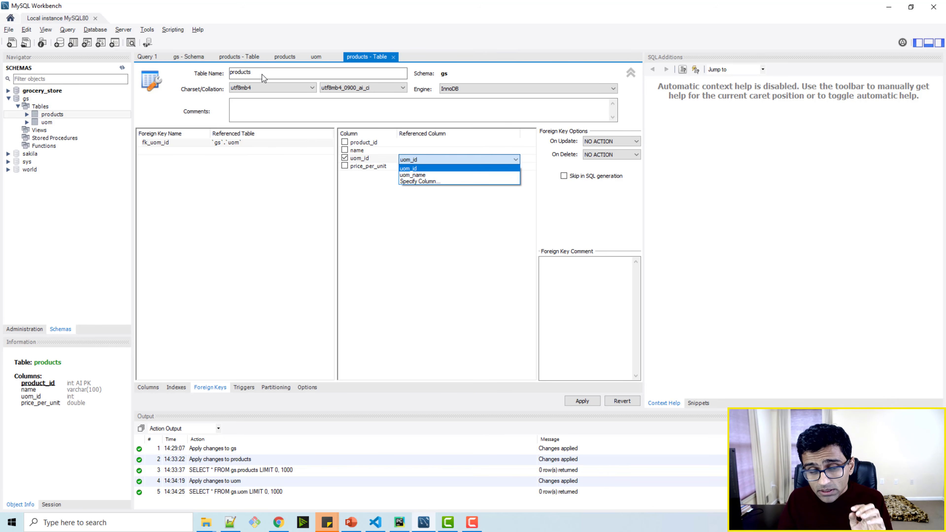
click(415, 168)
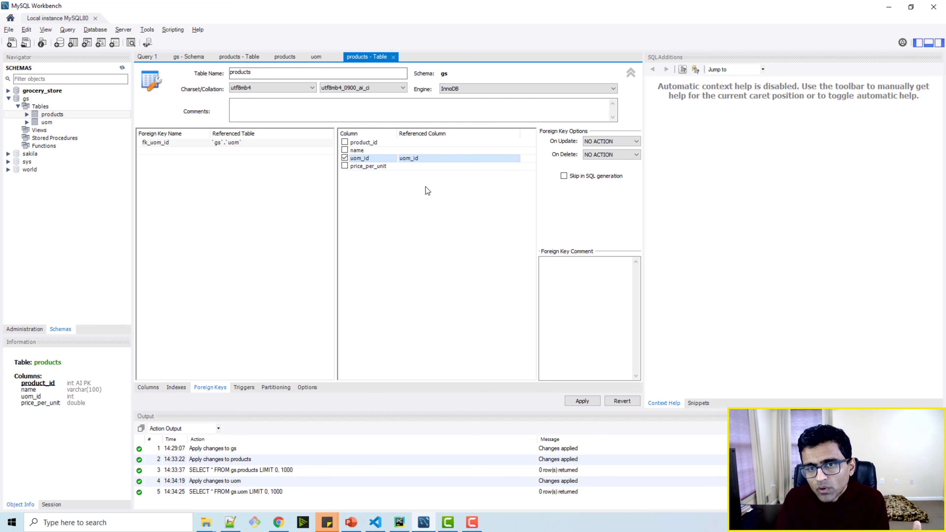
click(609, 144)
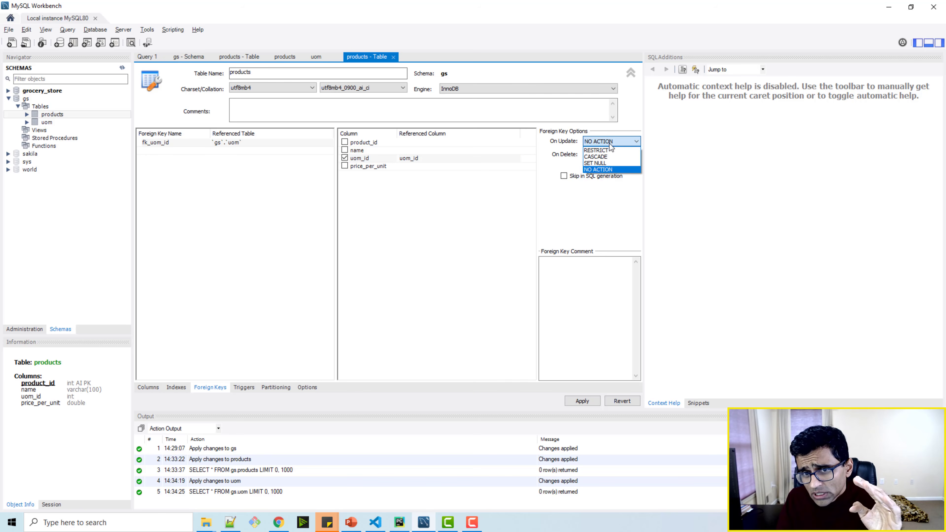
click(599, 150)
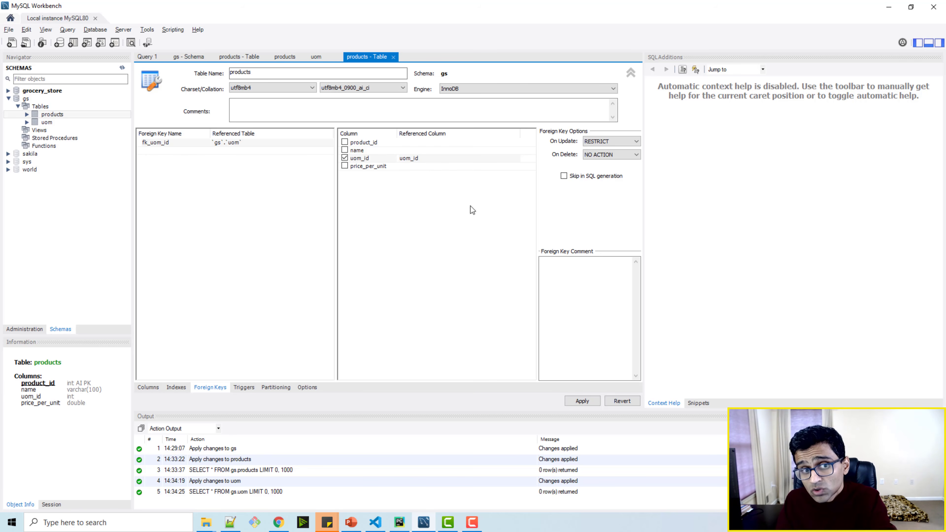
- Try to apply the ALTER TABLE script that adds the fk_uom_id constraint to the products table
click(580, 403)
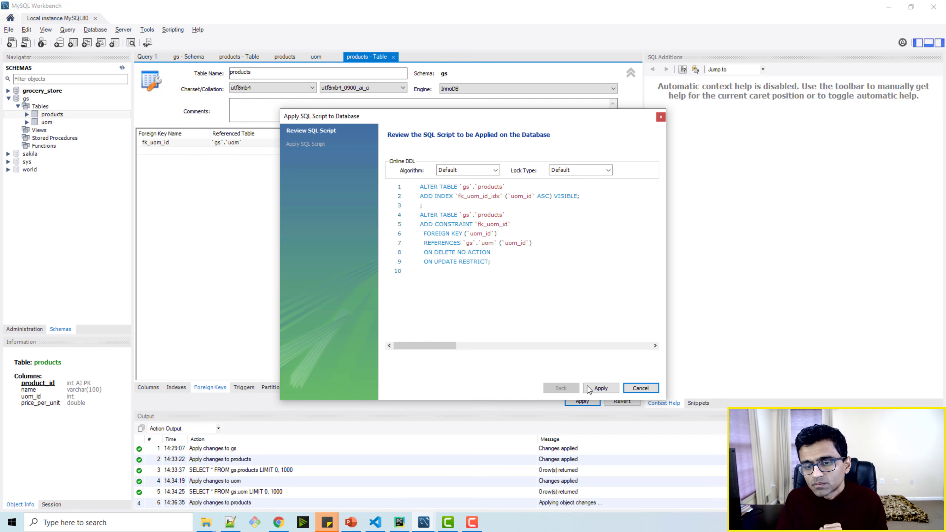
click(600, 389)
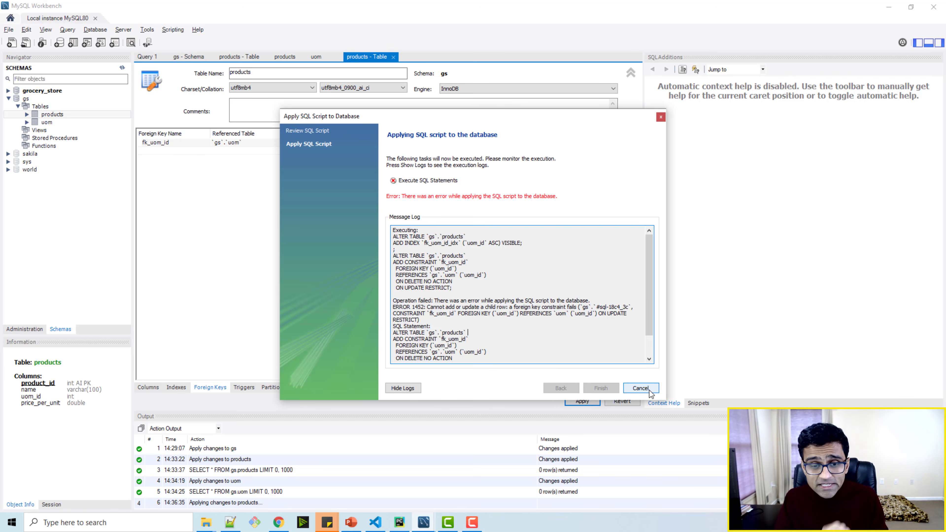
click(641, 387)
- Set the toothpaste row's uom_id to 1 in the products table and apply the change to the database
click(283, 56)
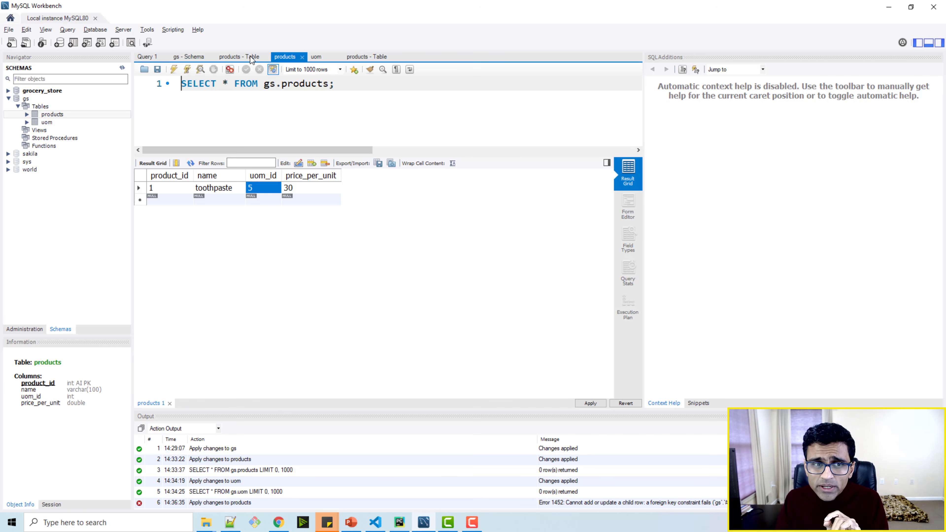
double_click(267, 190)
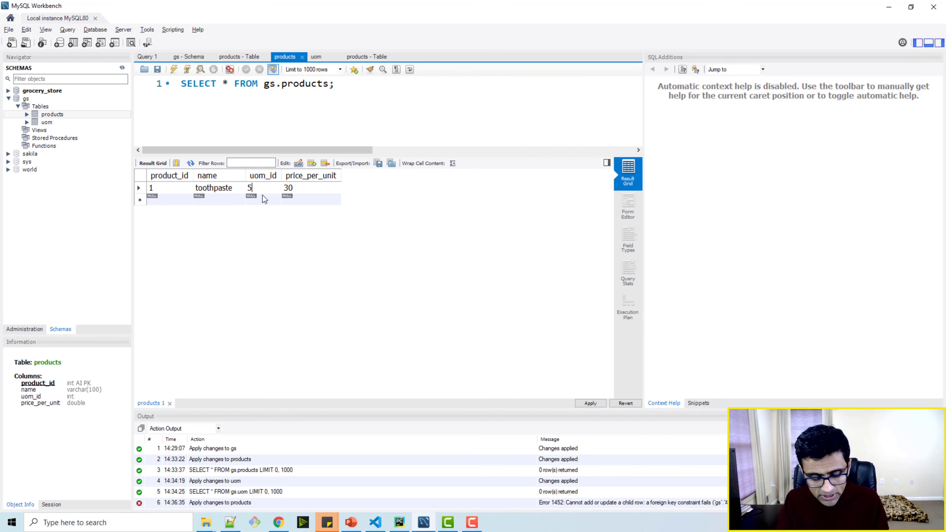
key(BackSpace)
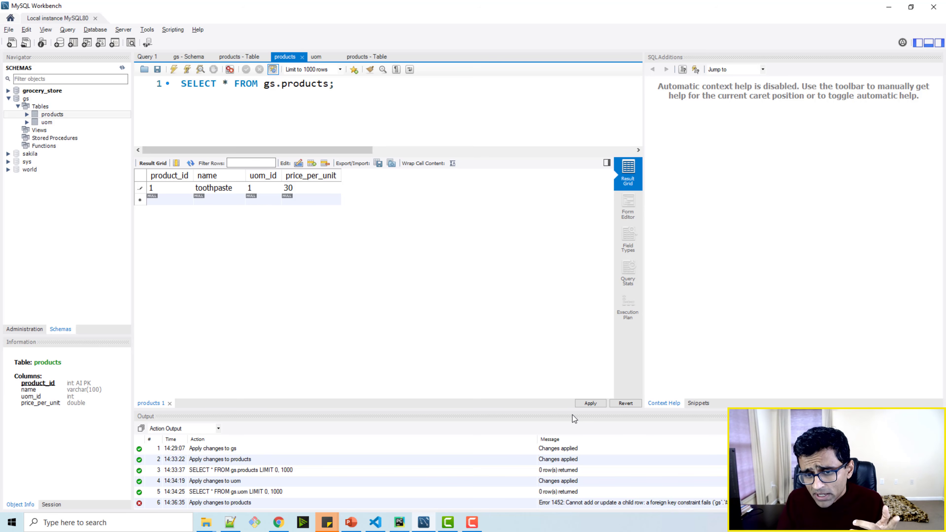
click(590, 403)
click(601, 388)
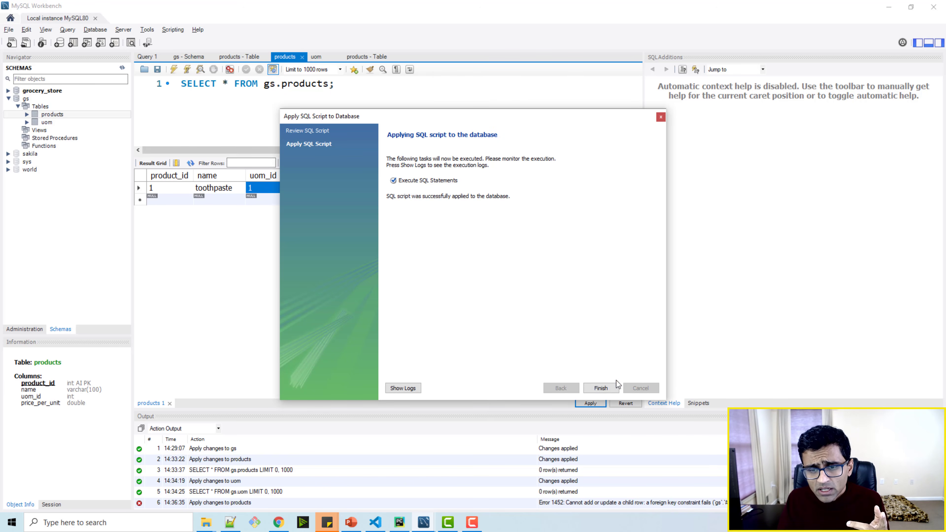
click(600, 388)
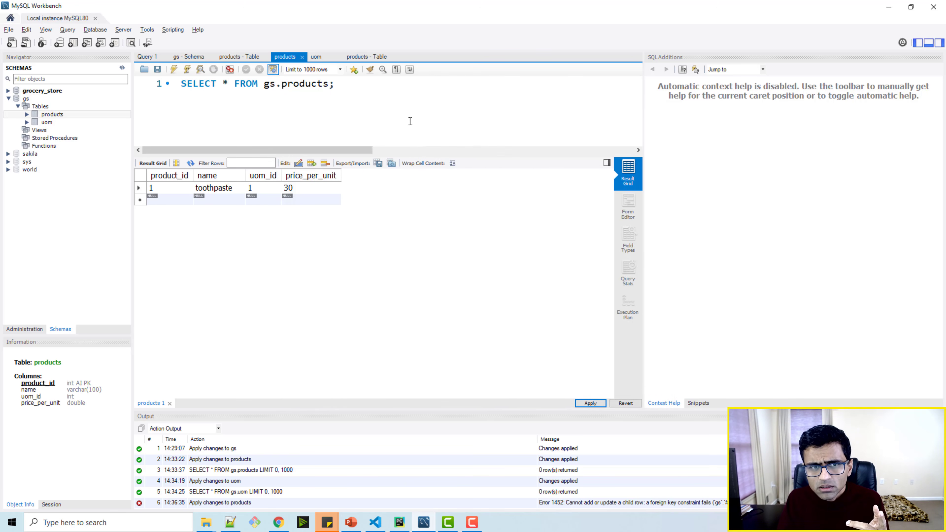
- Try again to apply the ALTER TABLE script that adds the fk_uom_id index and constraint to the products table
click(368, 60)
click(337, 60)
click(371, 59)
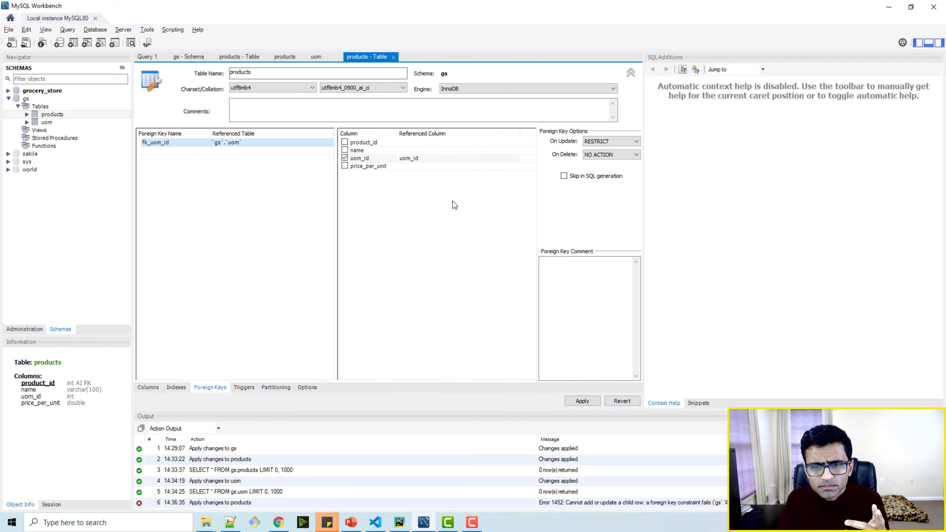
click(583, 401)
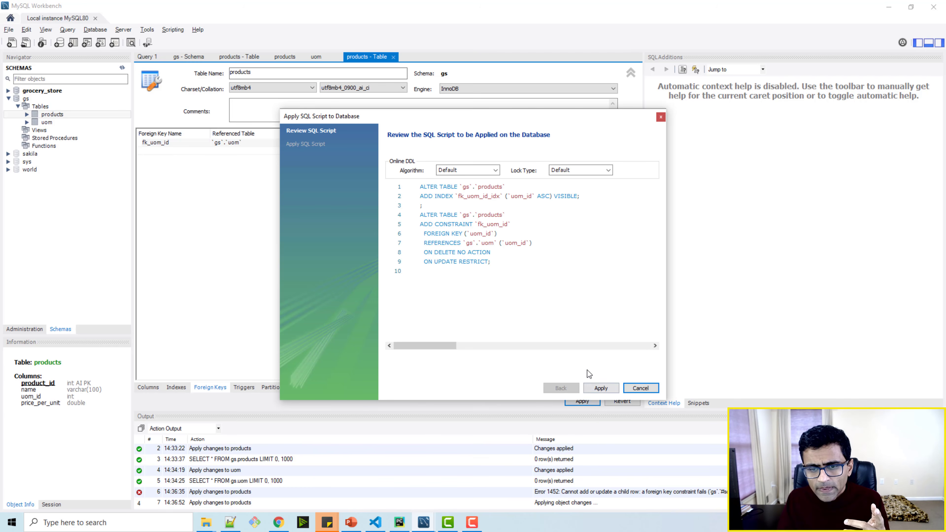
click(603, 388)
click(541, 331)
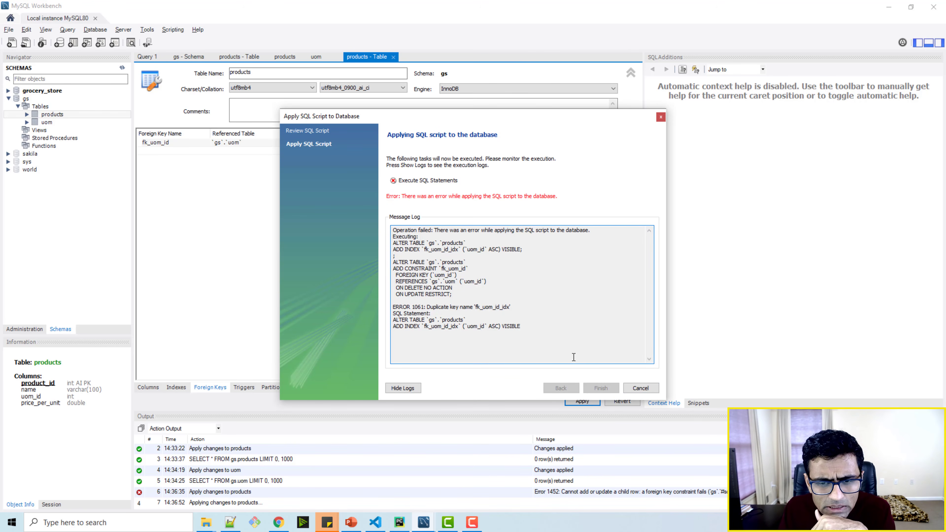
click(639, 388)
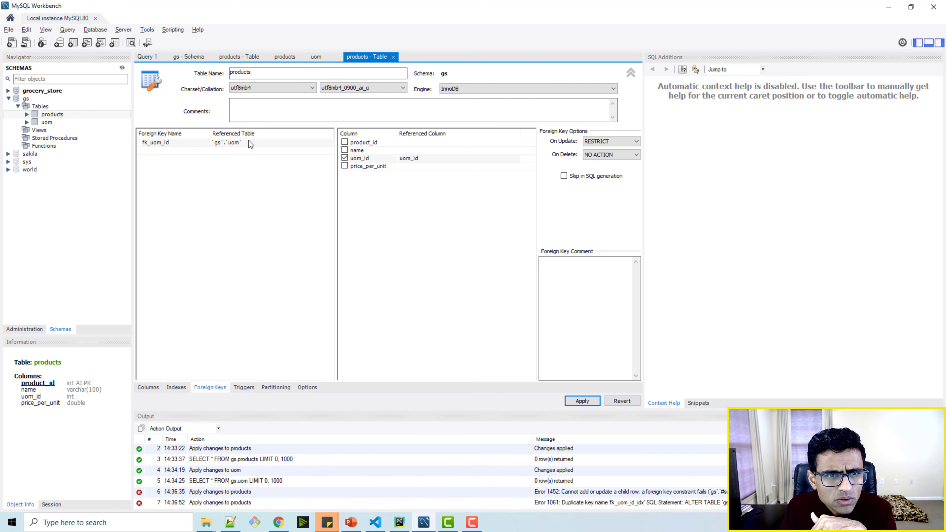
- Discard the unsaved structure changes to the products table and reopen its foreign key definitions
click(393, 57)
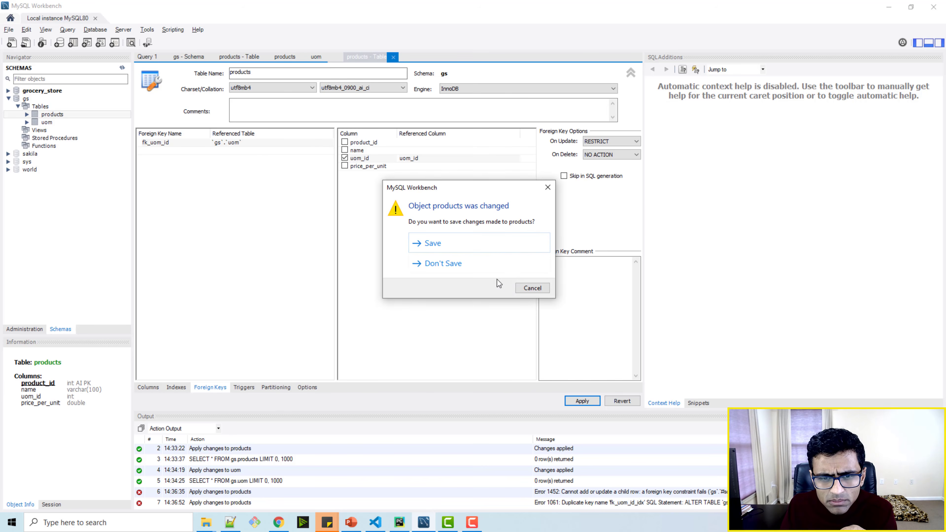
click(458, 266)
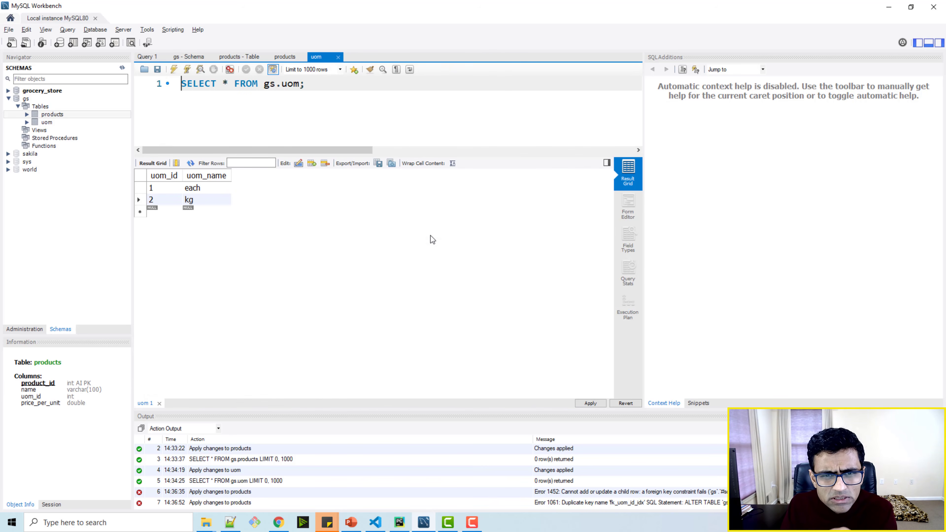
click(127, 113)
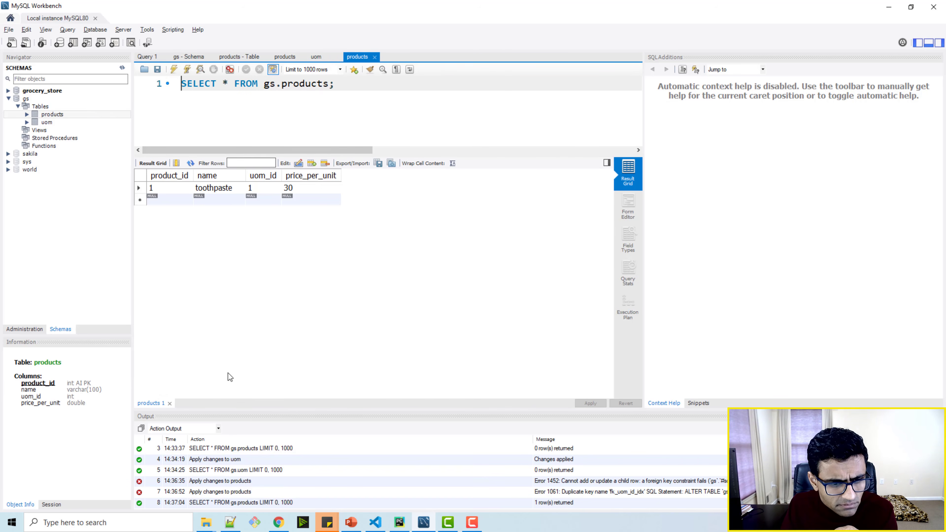
click(121, 113)
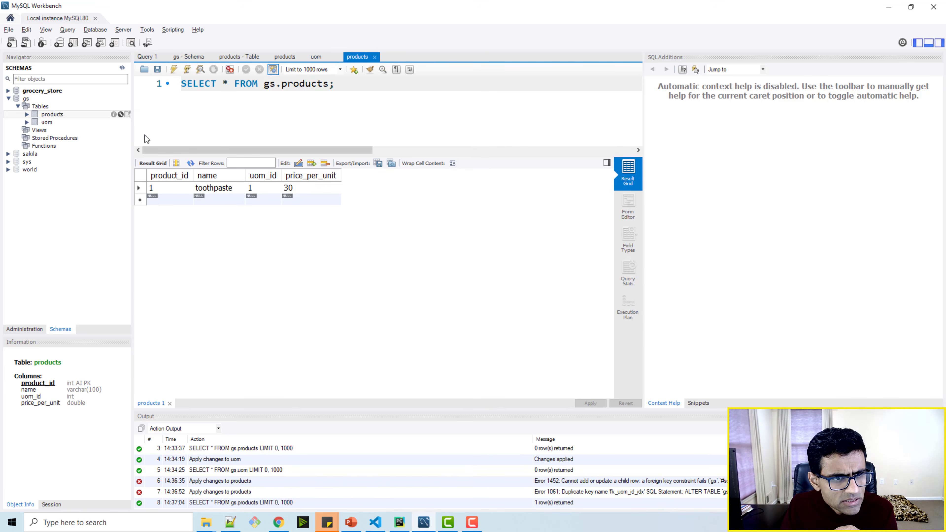
click(210, 388)
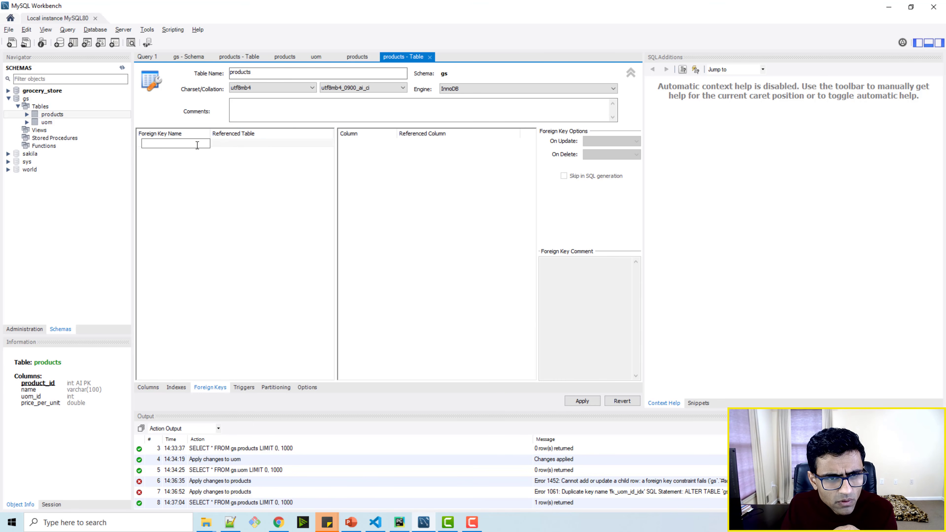
- Add a foreign key named fk_uom_id referencing `gs`.`uom`, mapping the uom_id column to the referenced column uom_id
text(fk)
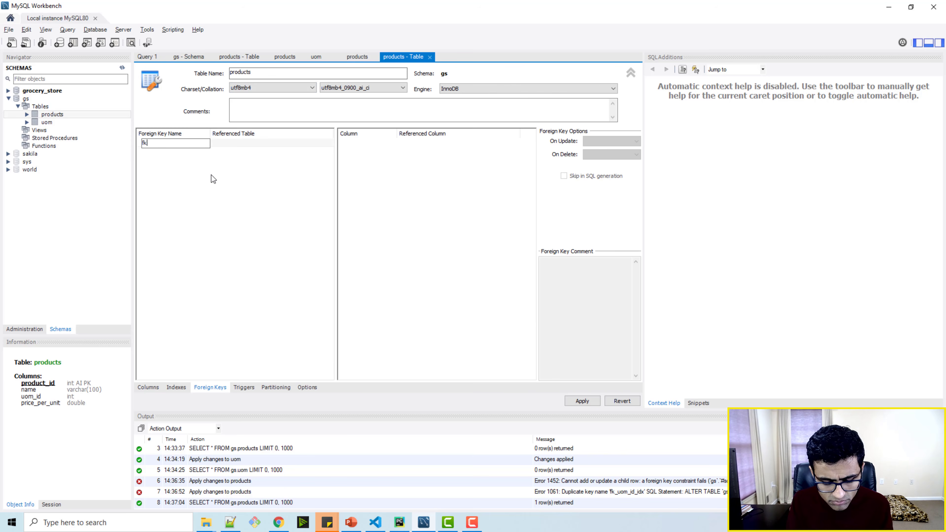
text(_uom_id)
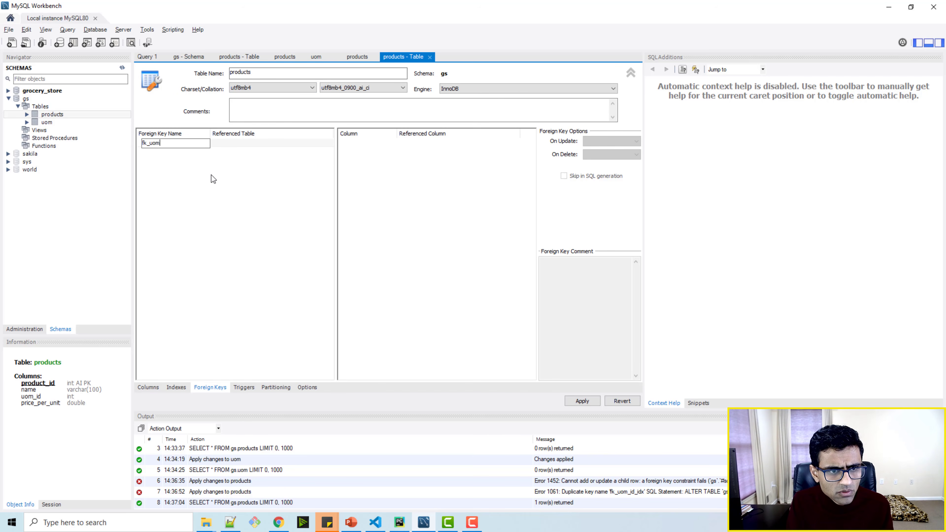
key(Tab)
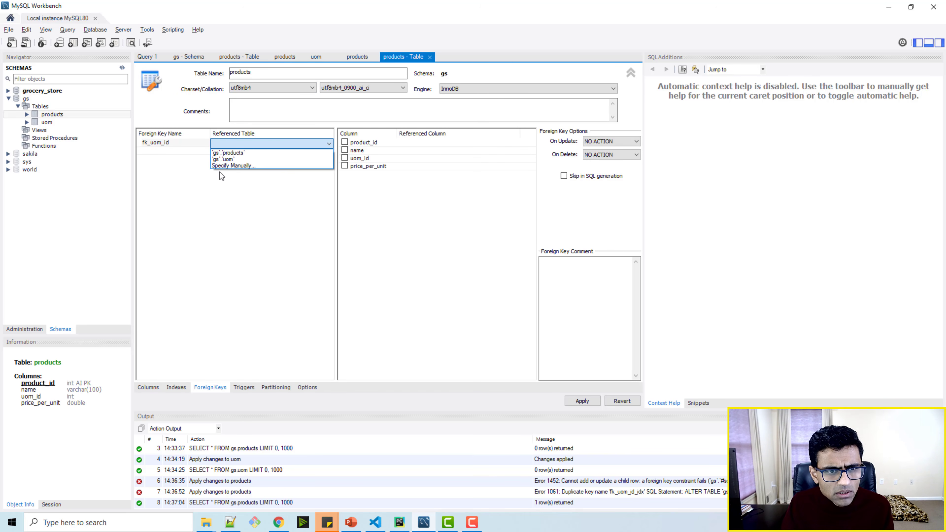
click(225, 160)
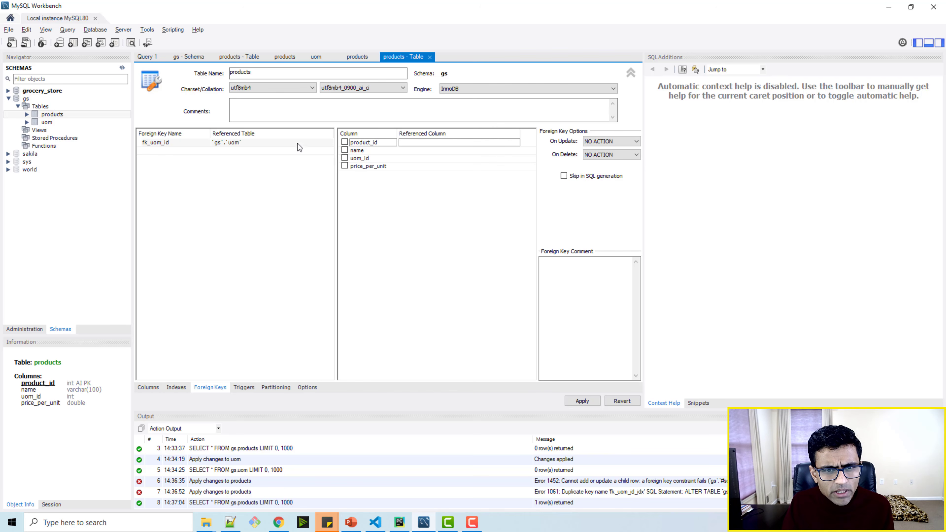
click(344, 158)
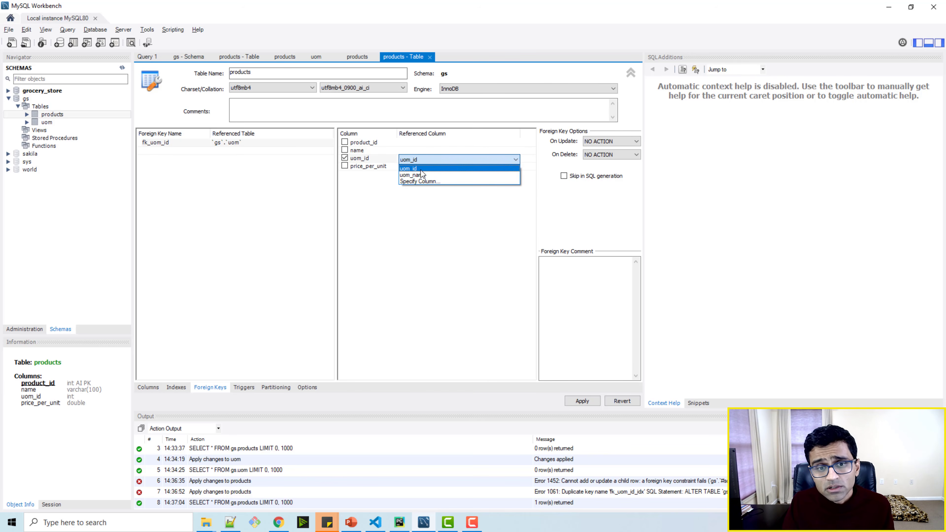
click(421, 169)
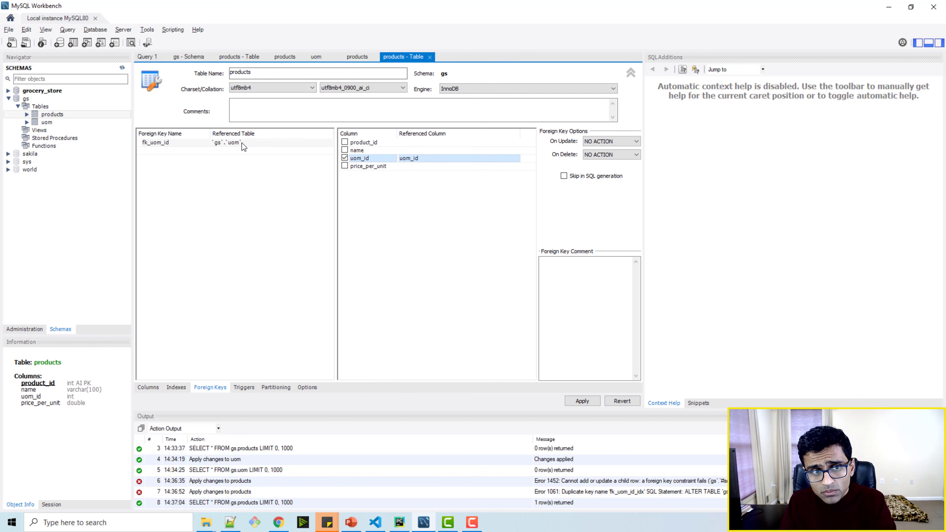
- Apply the ALTER TABLE script that adds the fk_uom_id constraint with NO ACTION on delete and update
click(582, 401)
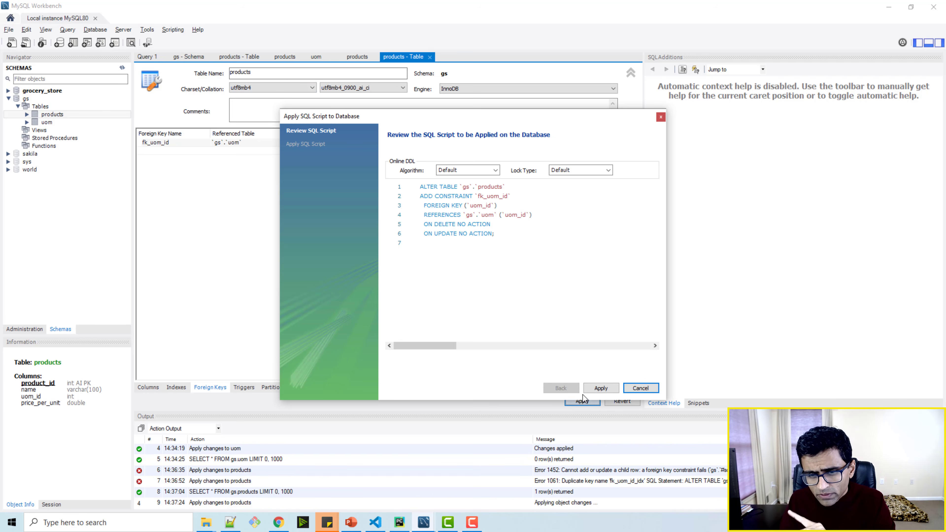
click(602, 387)
click(602, 388)
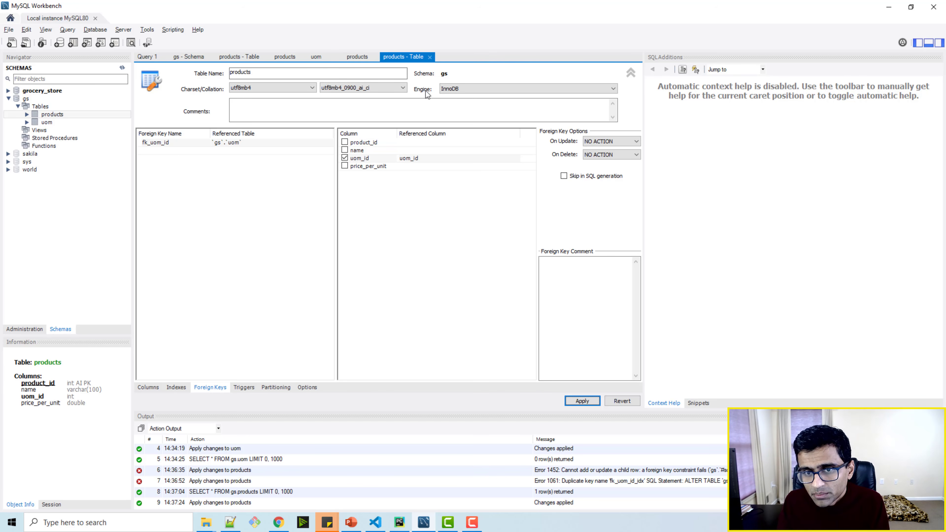
- Set the fk_uom_id foreign key's On Update option to RESTRICT and submit the change
click(596, 141)
click(597, 150)
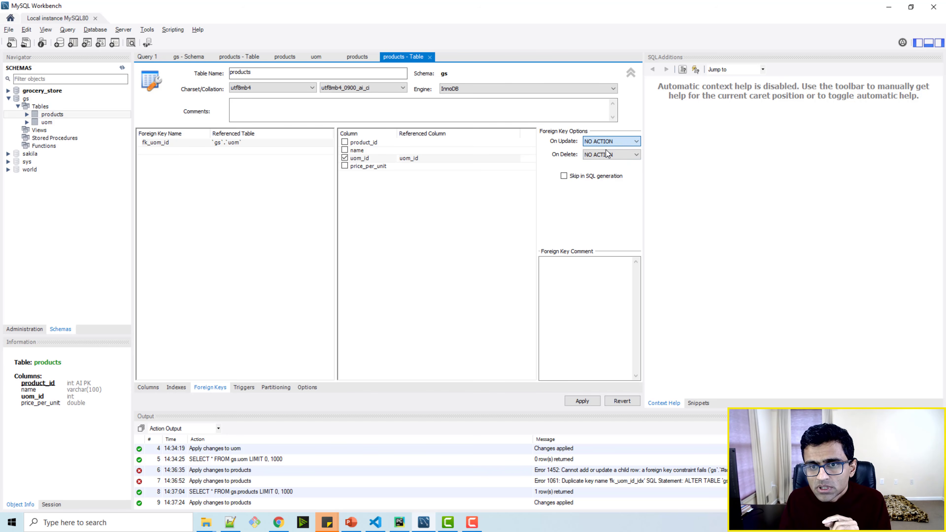
click(583, 401)
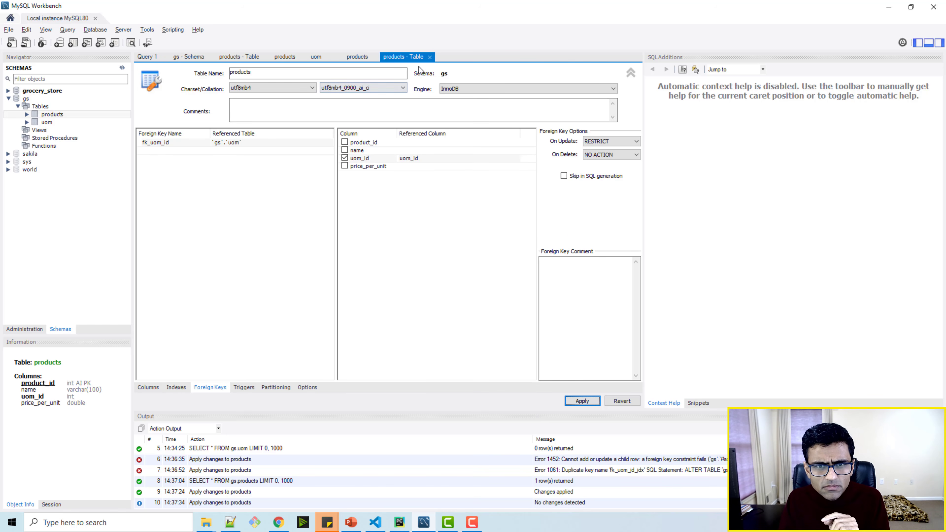
- Close and reopen the products table structure, and review the saved column mapping and options of fk_uom_id
click(429, 56)
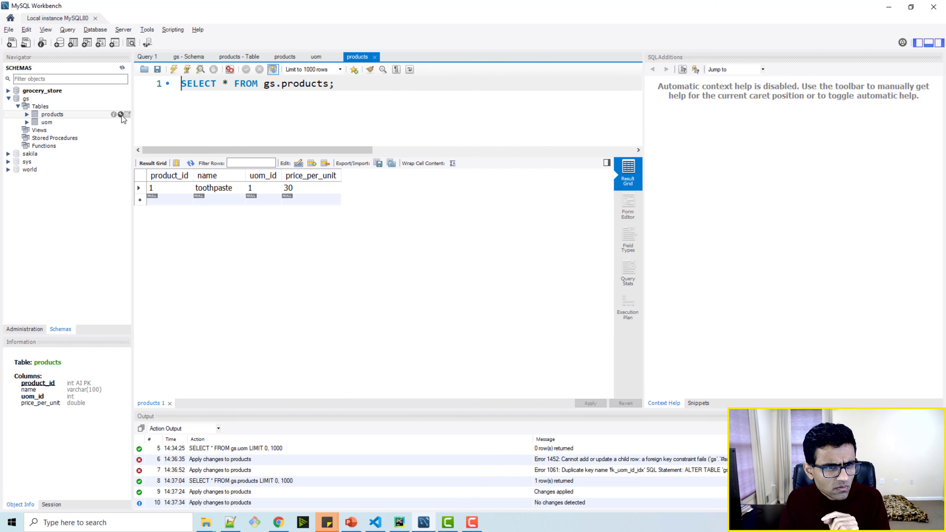
click(121, 114)
click(223, 386)
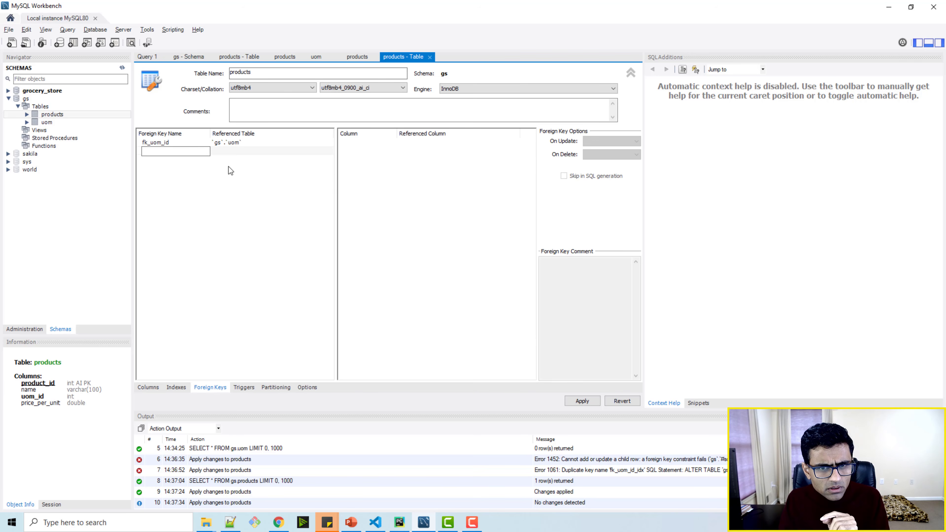
click(227, 143)
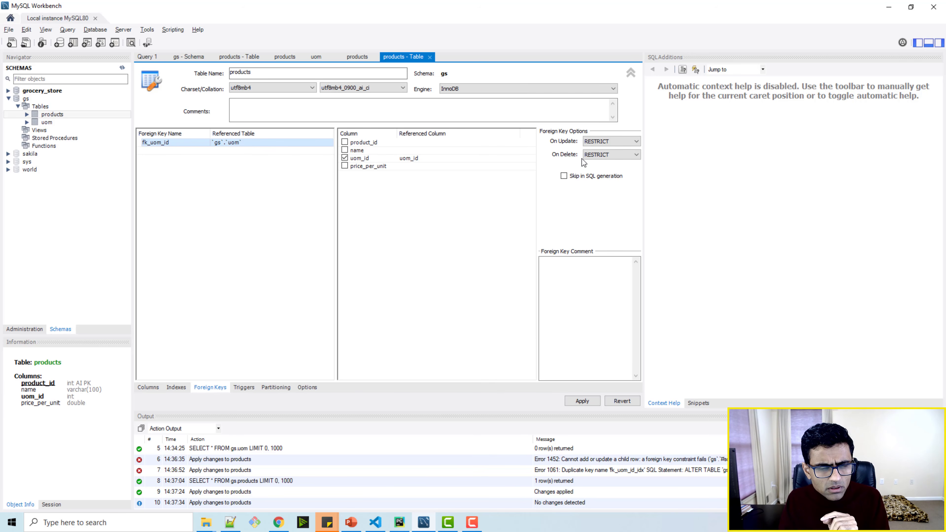
click(351, 58)
click(295, 58)
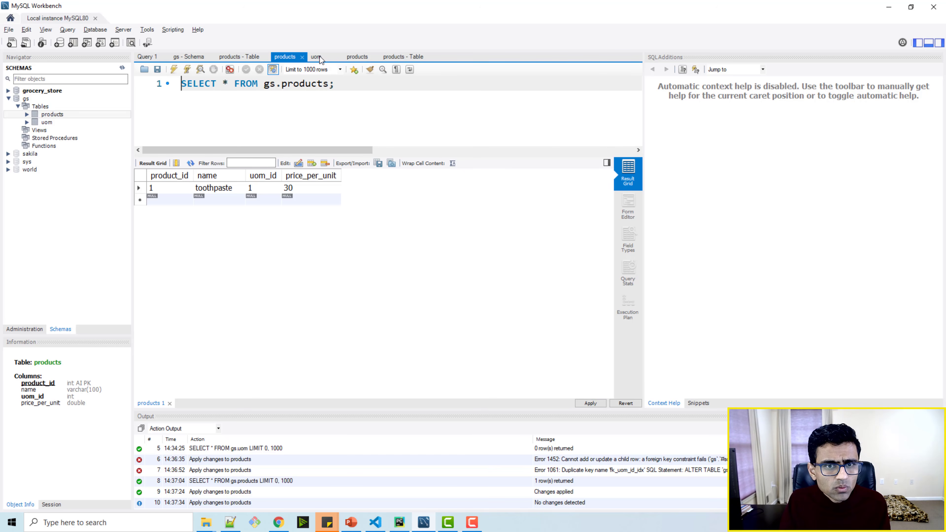
click(383, 56)
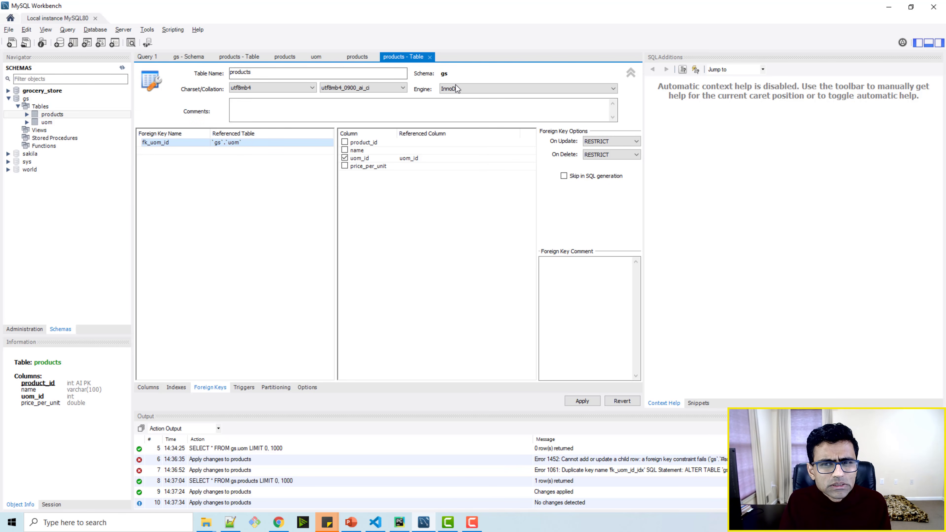
- Set the fk_uom_id foreign key's On Delete option to NO ACTION and apply the script to the database
click(602, 156)
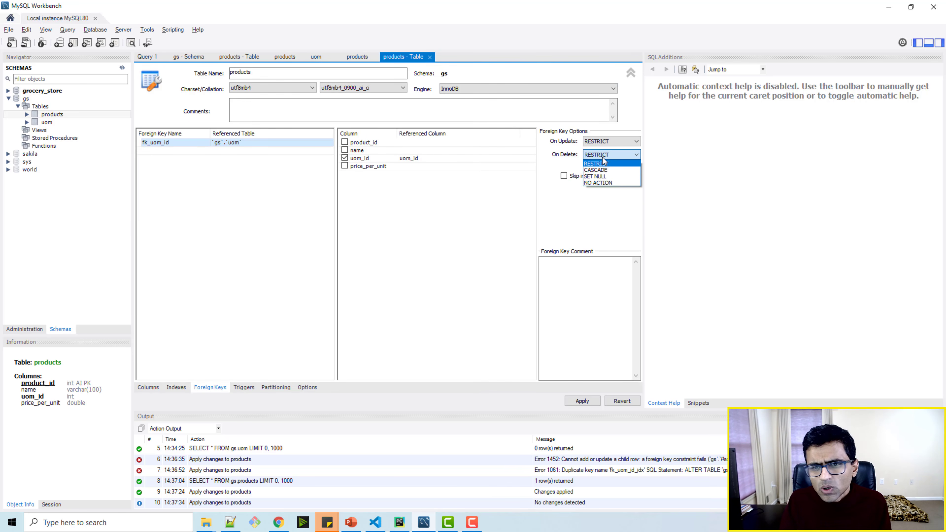
click(603, 181)
click(579, 402)
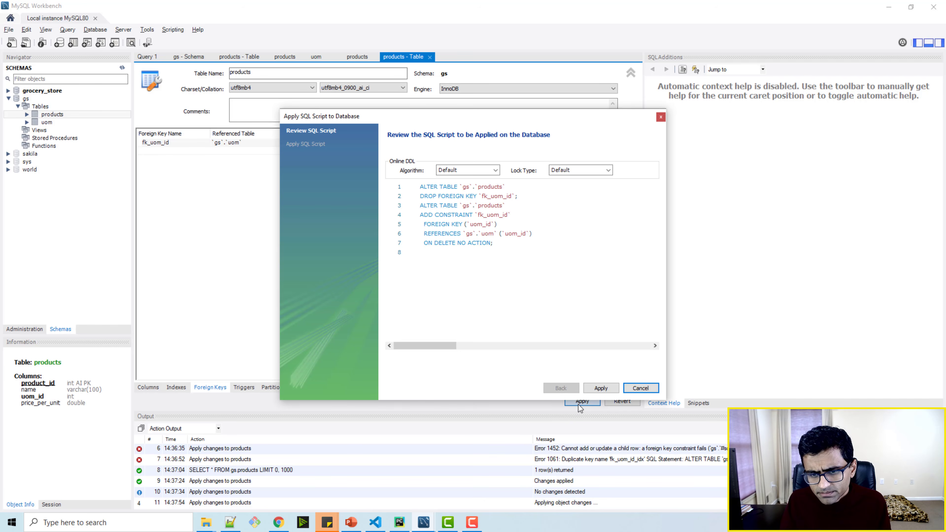
click(600, 389)
click(600, 388)
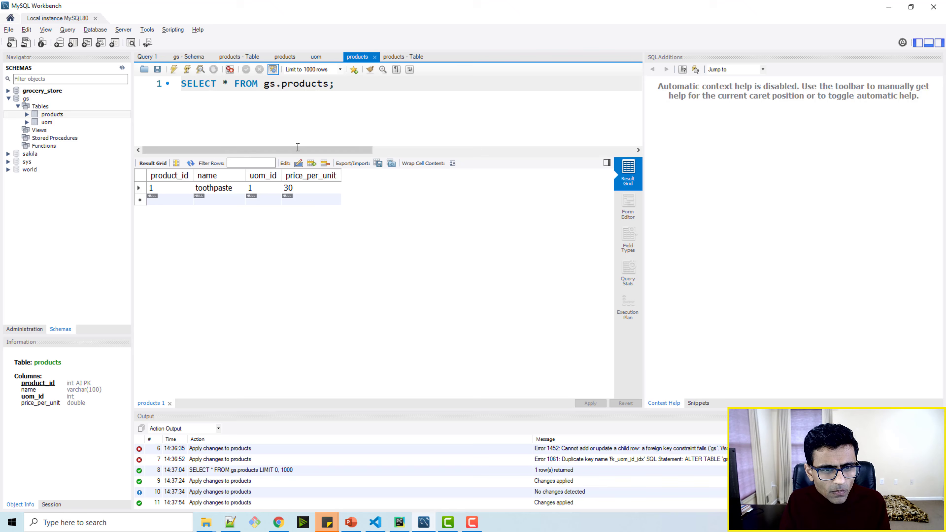
- Try to change the toothpaste row's uom_id to 567 and apply it to test the foreign key constraint
click(261, 188)
double_click(262, 186)
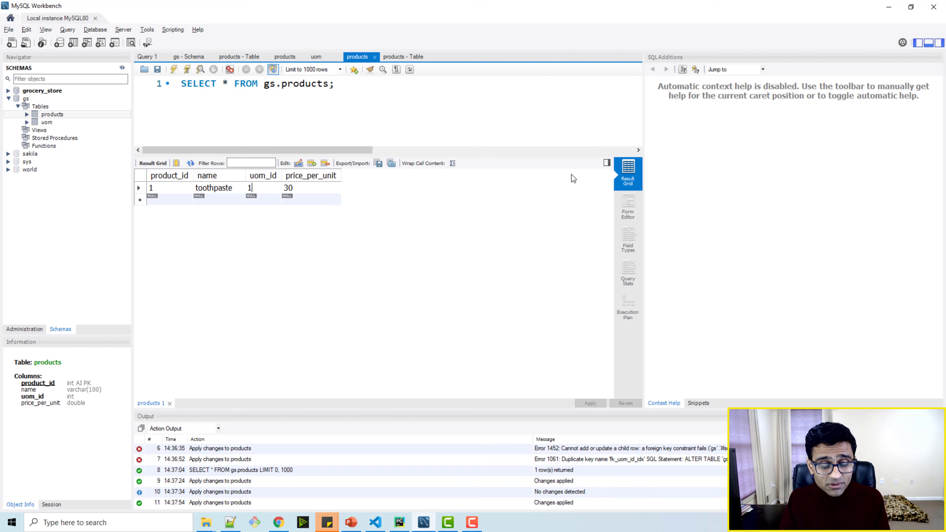
key(BackSpace)
text(5)
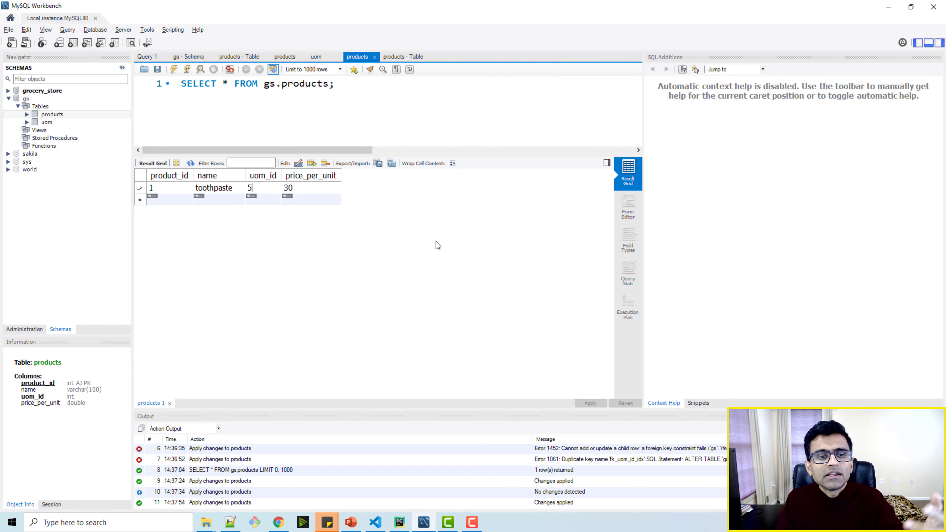
text(67)
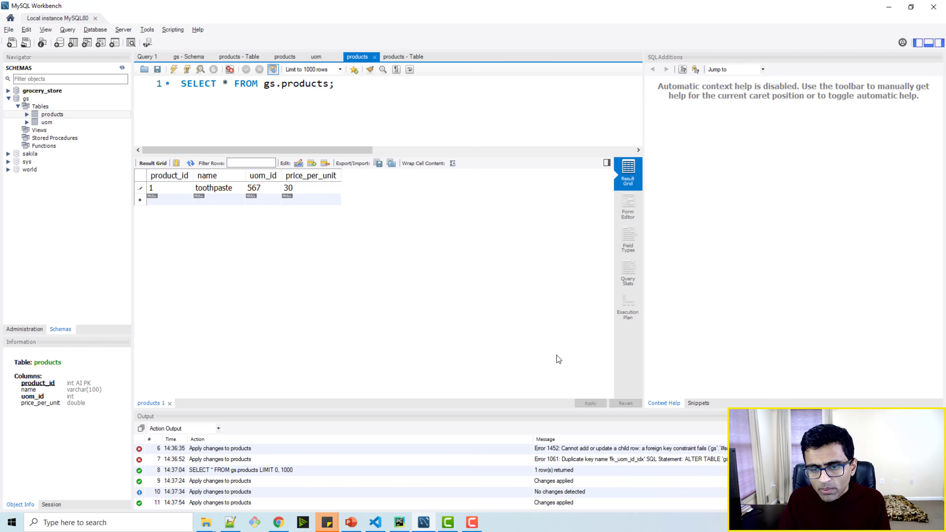
key(Return)
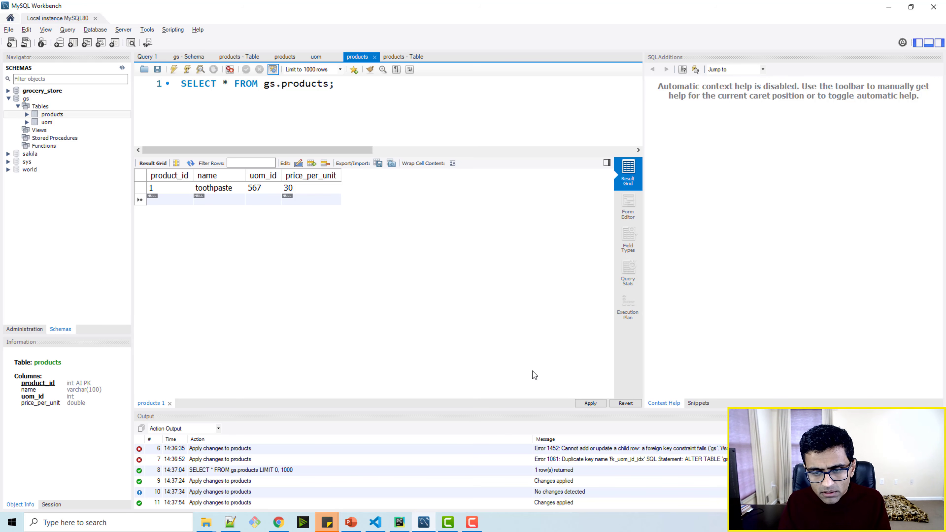
click(590, 402)
click(595, 390)
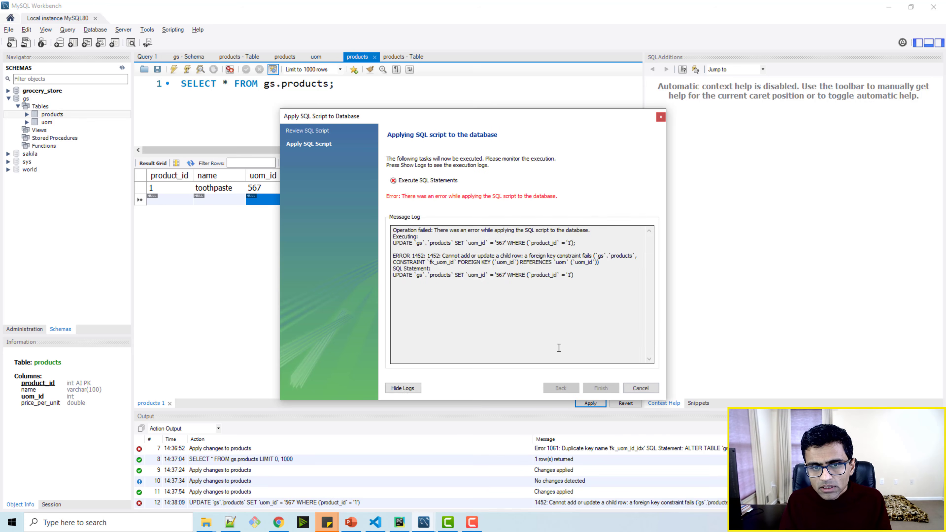
drag(525, 257, 598, 257)
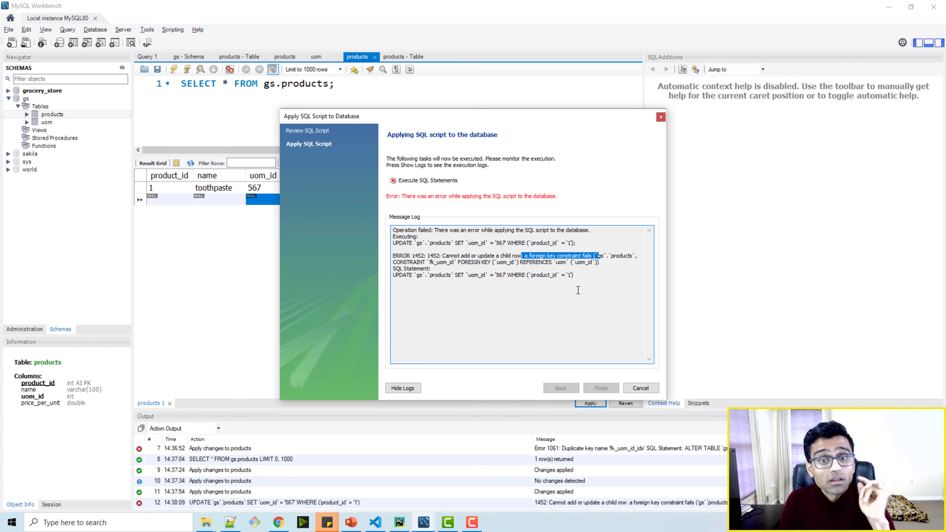
click(639, 388)
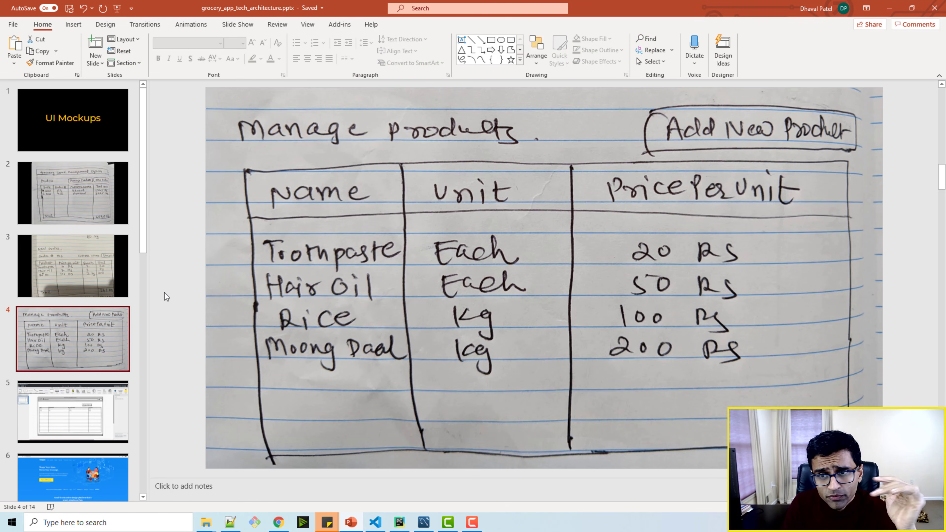
- Switch to the grocery_app_tech_architecture.pptx presentation in PowerPoint and view the orders mockup on slide 2
click(85, 188)
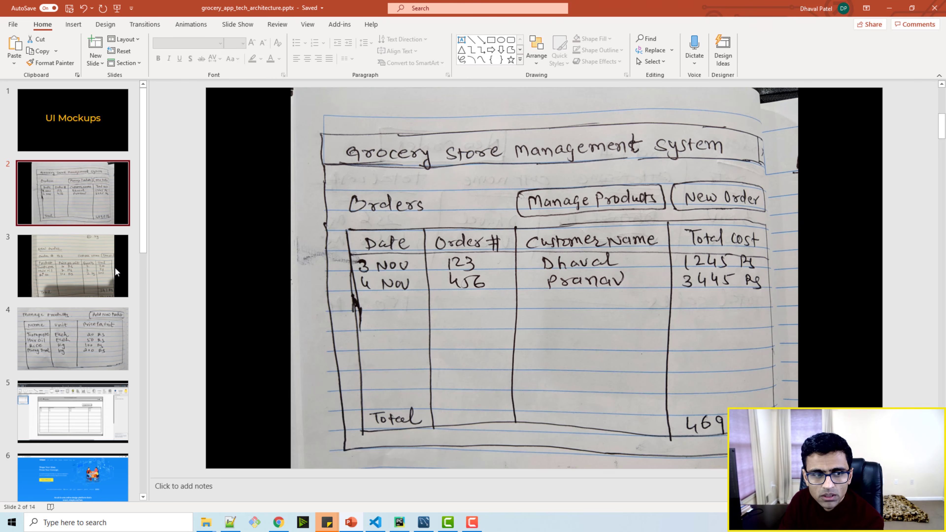
- Compare the orders list mockup on slide 2 with the new order mockup on slide 3
click(90, 266)
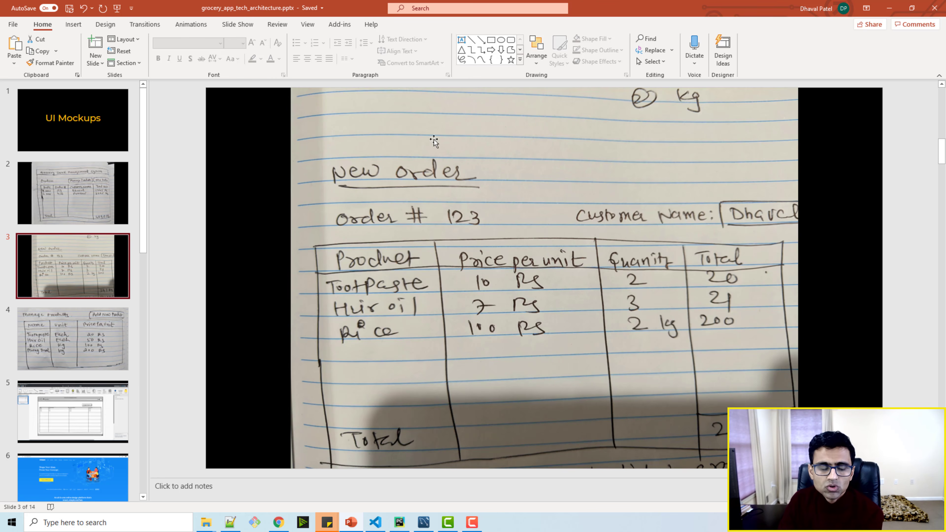
click(76, 202)
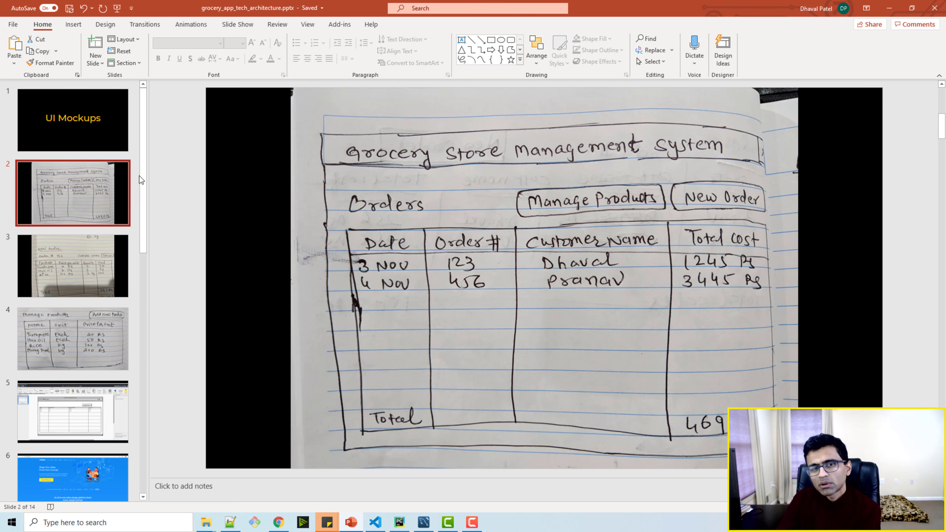
click(121, 240)
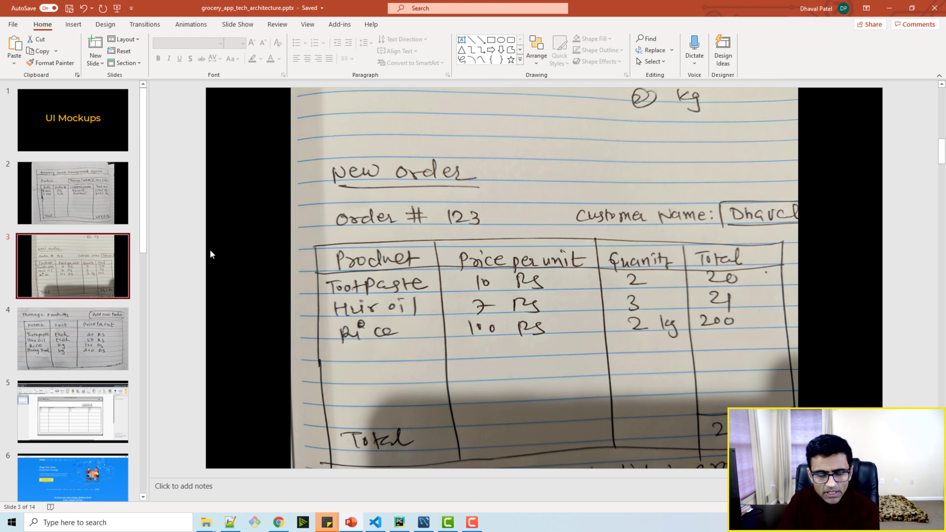
click(106, 208)
click(64, 257)
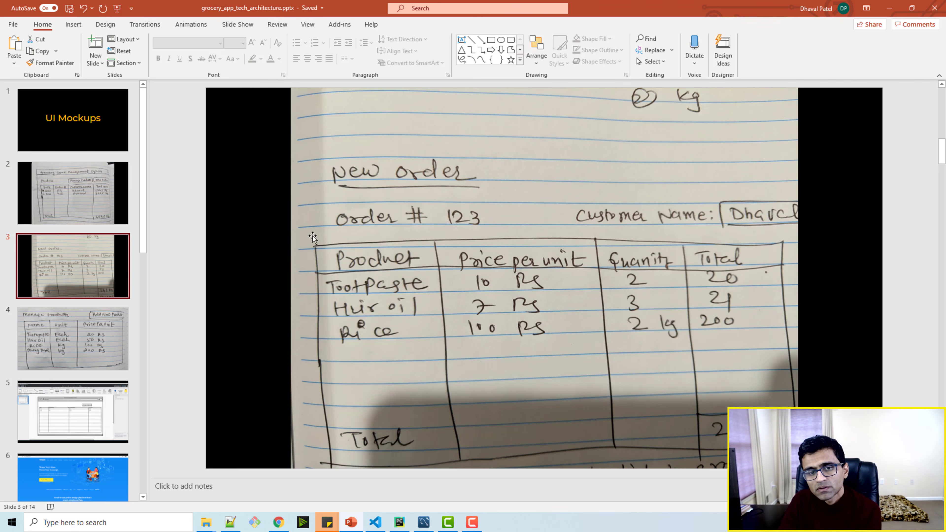
click(85, 185)
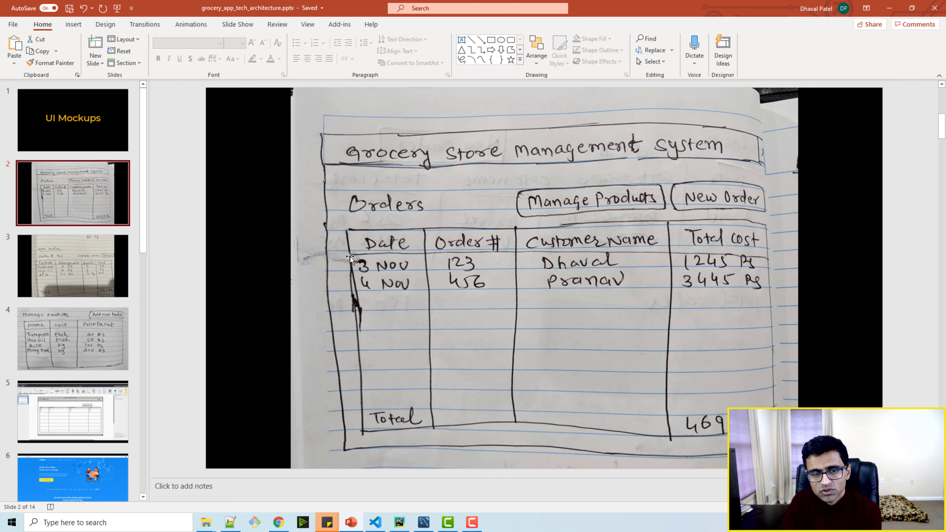
click(99, 262)
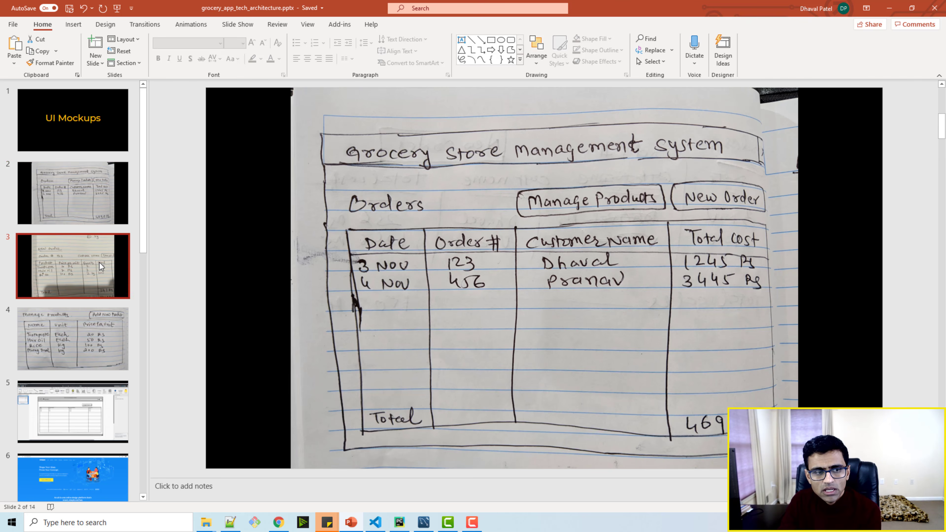
- Switch to MySQL Workbench and start a new table named orders in the gs schema
click(889, 8)
right_click(43, 107)
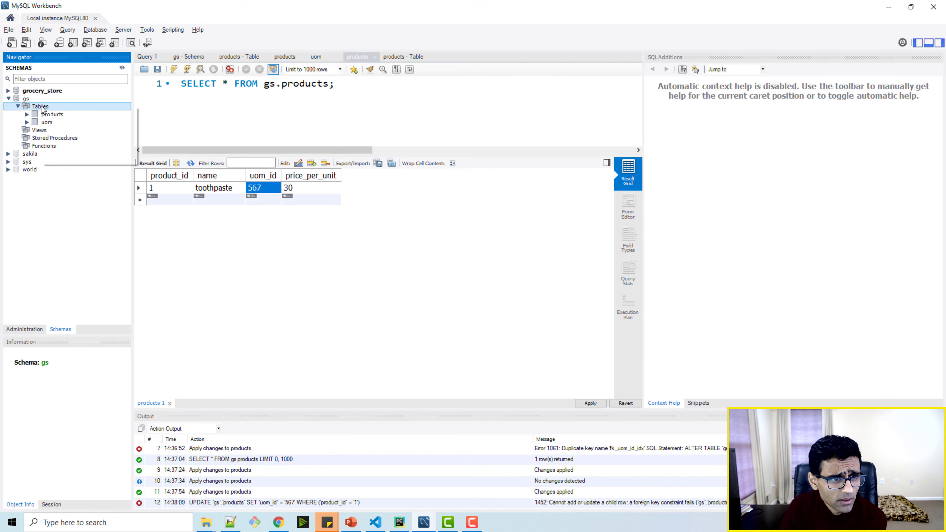
click(74, 111)
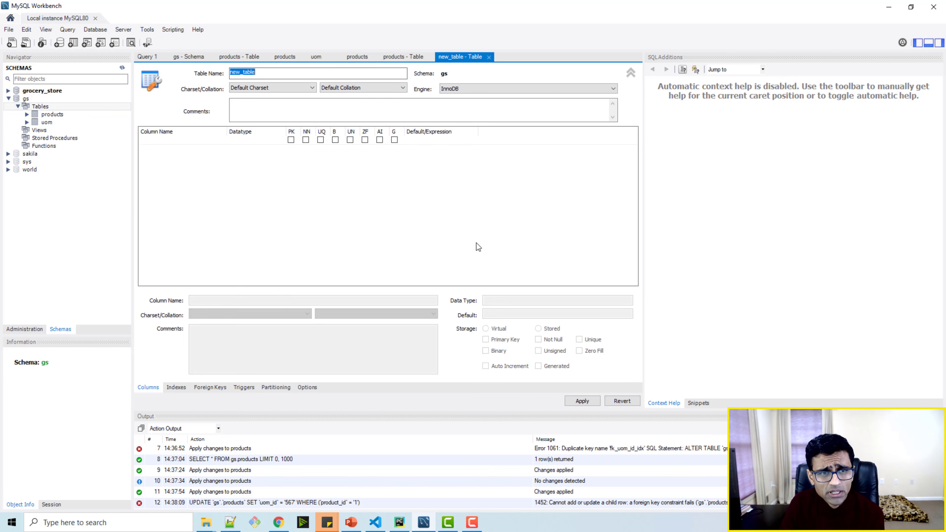
text(orders)
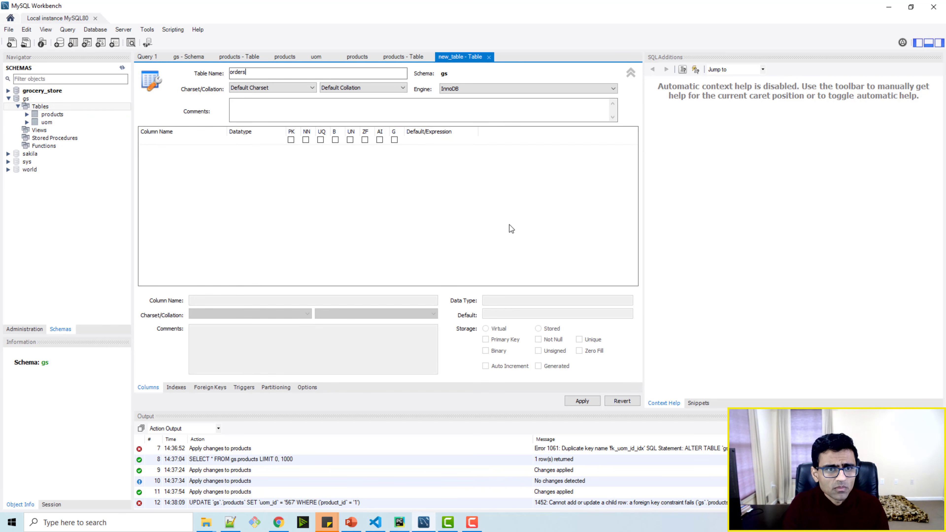
- Add an order_id column of type INT to the orders table as an auto-incrementing, not-null primary key
double_click(180, 141)
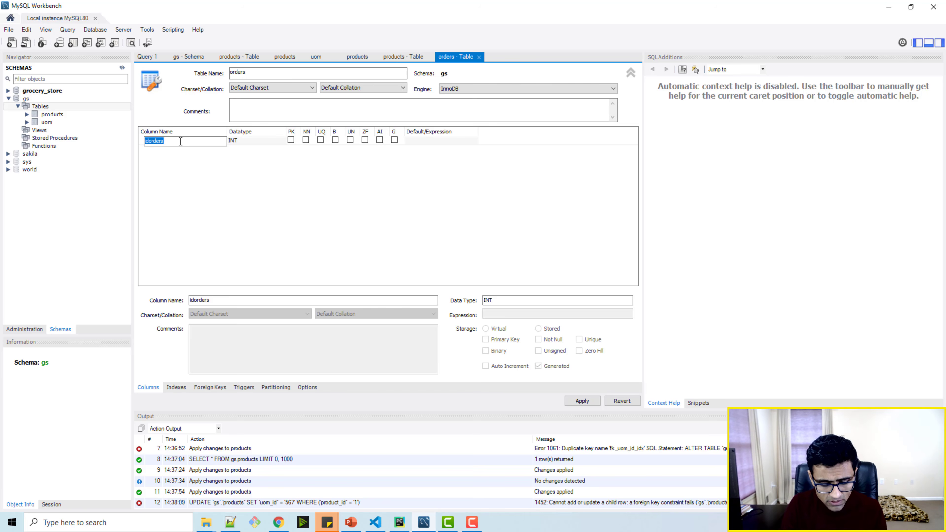
text(order_id)
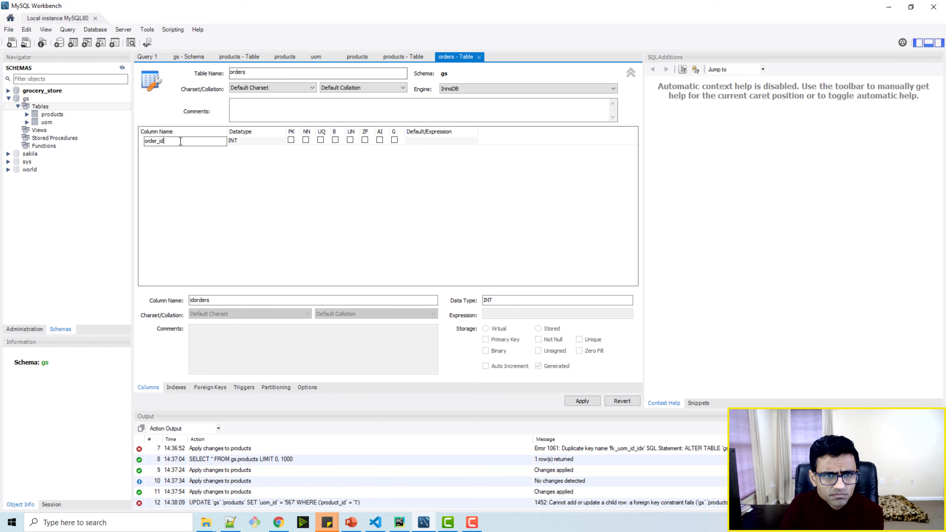
key(Tab)
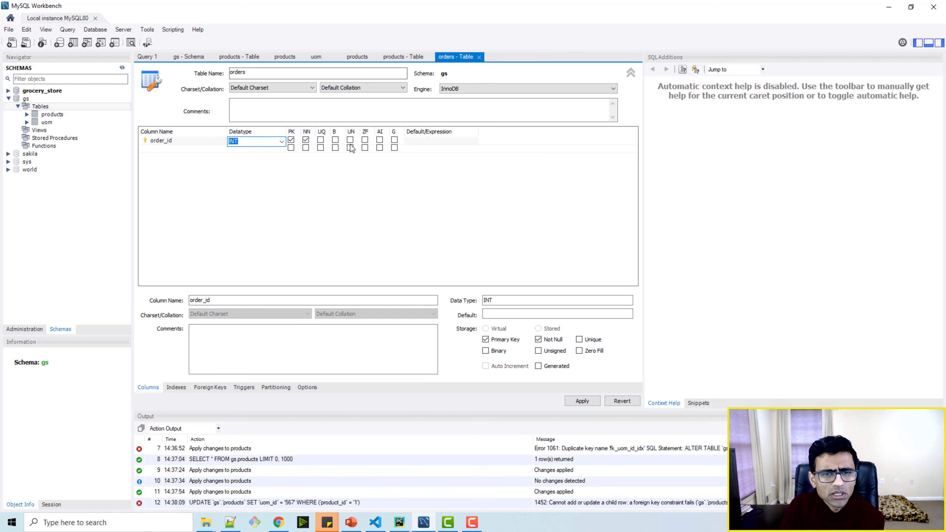
click(380, 139)
- Add a customer_name column to the orders table with datatype VARCHAR(100) and mark it Not Null
double_click(181, 149)
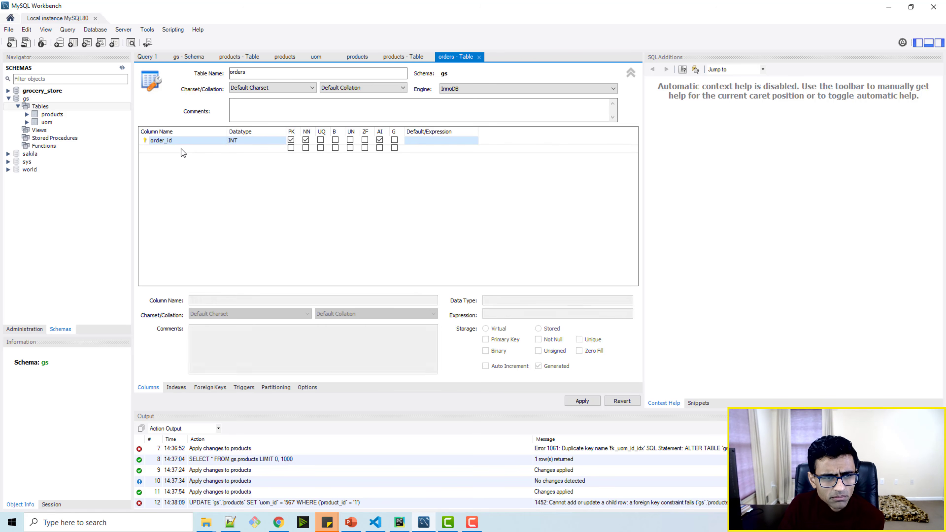
text(customer_name)
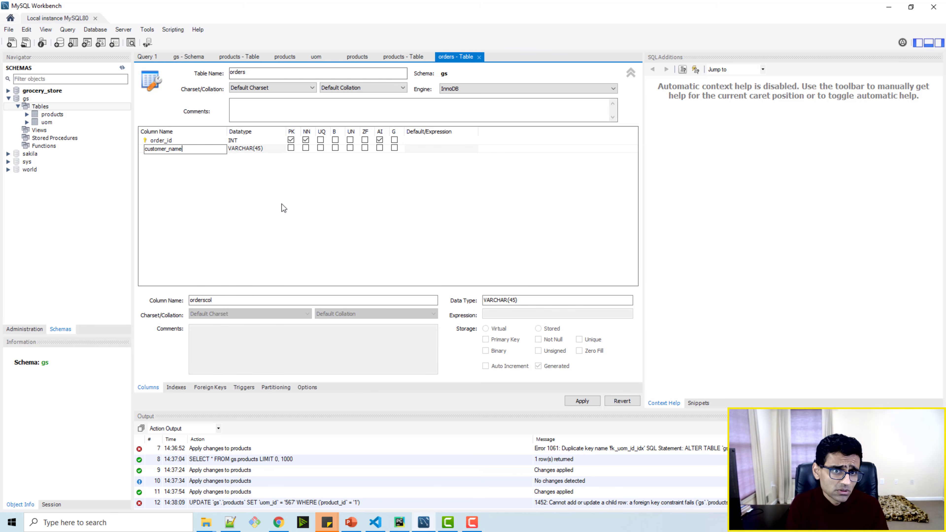
key(Tab)
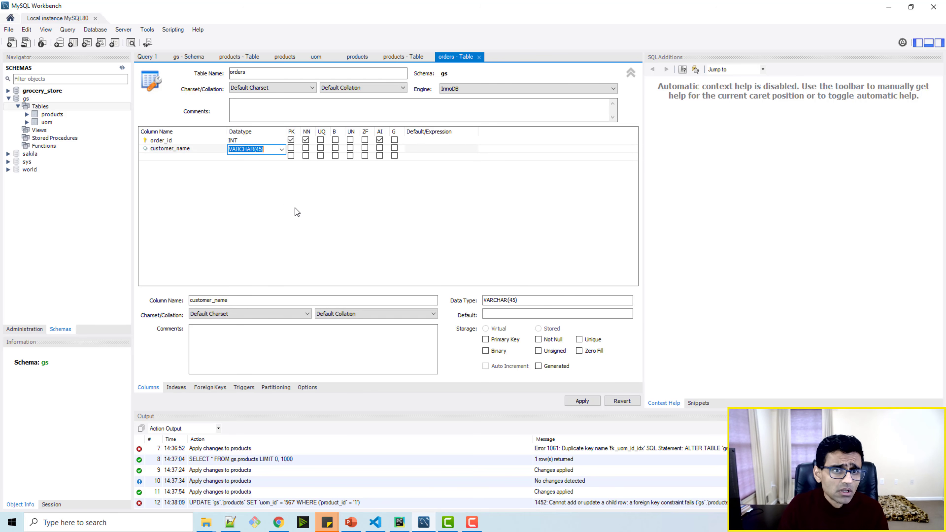
click(261, 150)
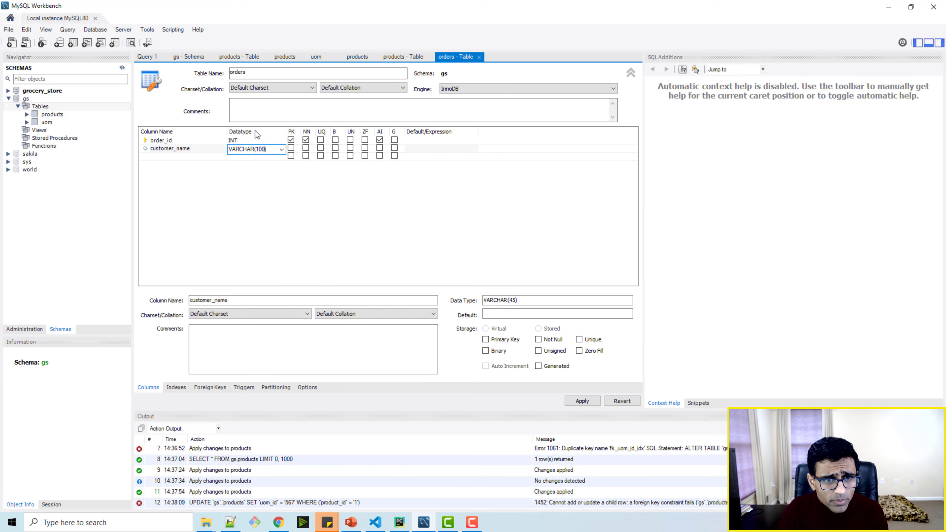
click(306, 148)
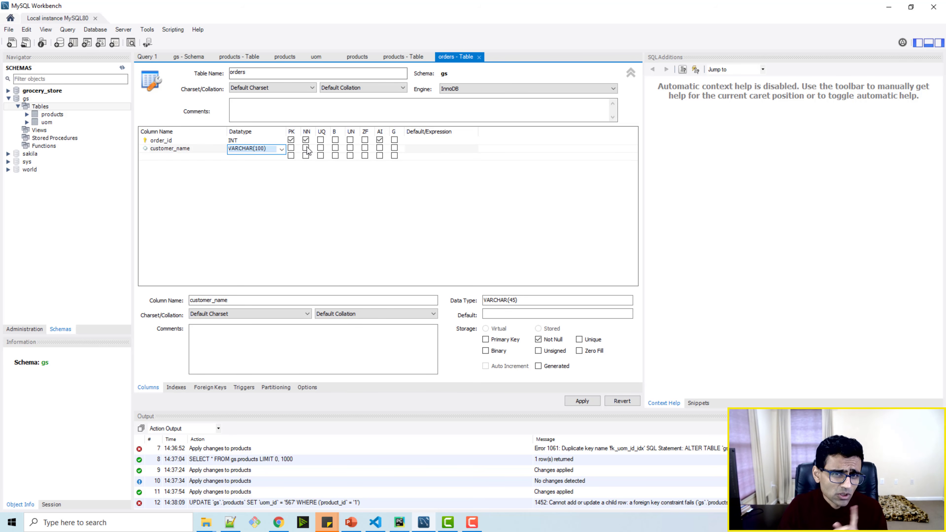
- Bring up the Notepad++ notes and move their window away from the orders table editor
double_click(183, 157)
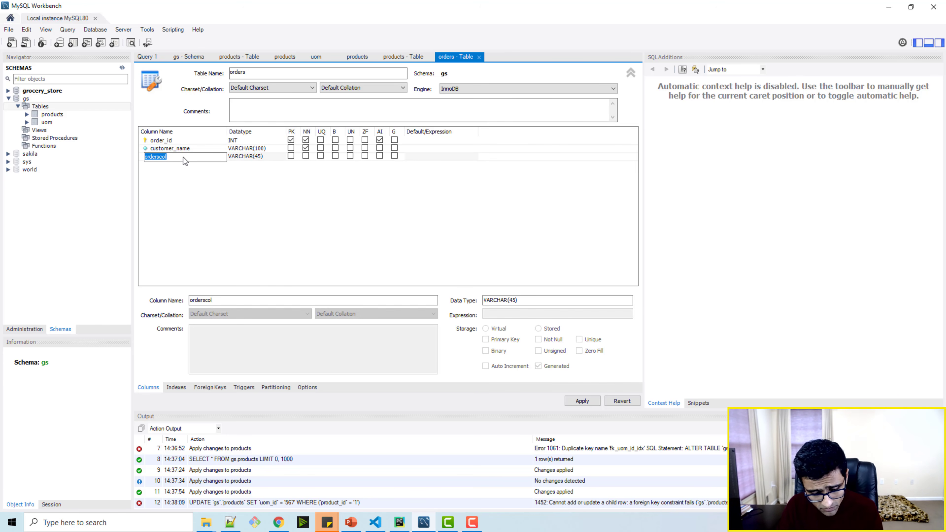
click(230, 522)
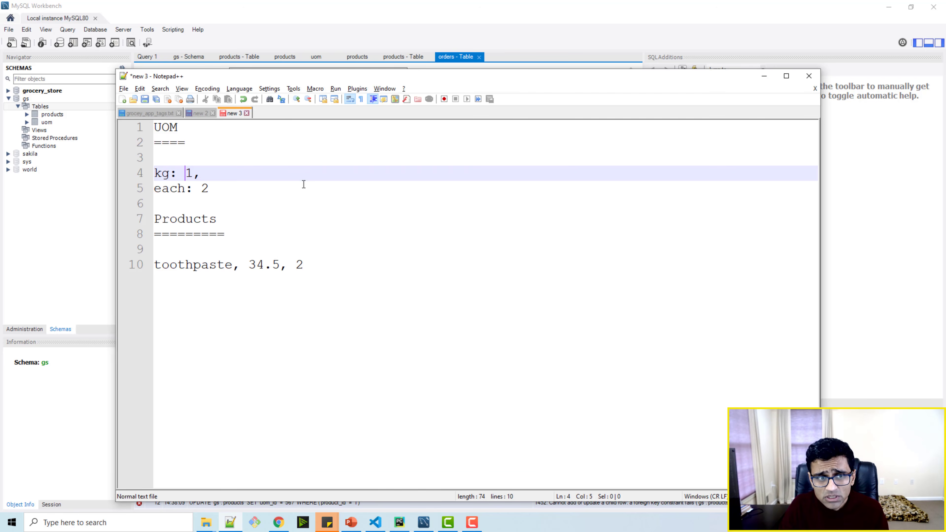
drag(310, 71, 945, 52)
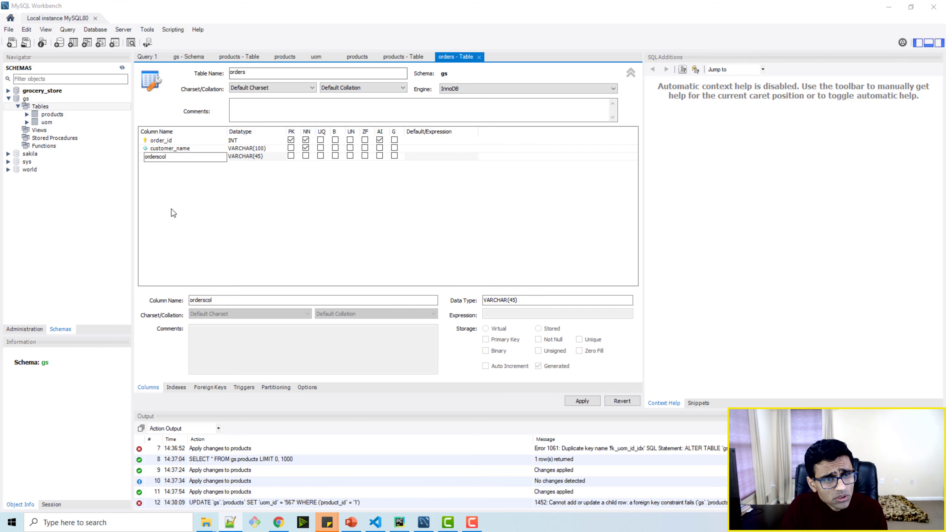
- Add a total column to the orders table with datatype DOUBLE and mark it Not Null
double_click(182, 158)
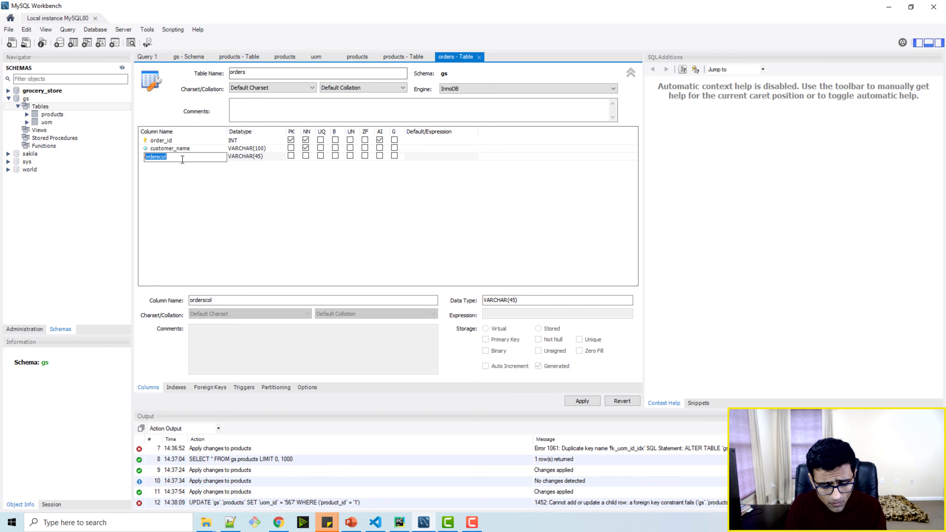
text(total)
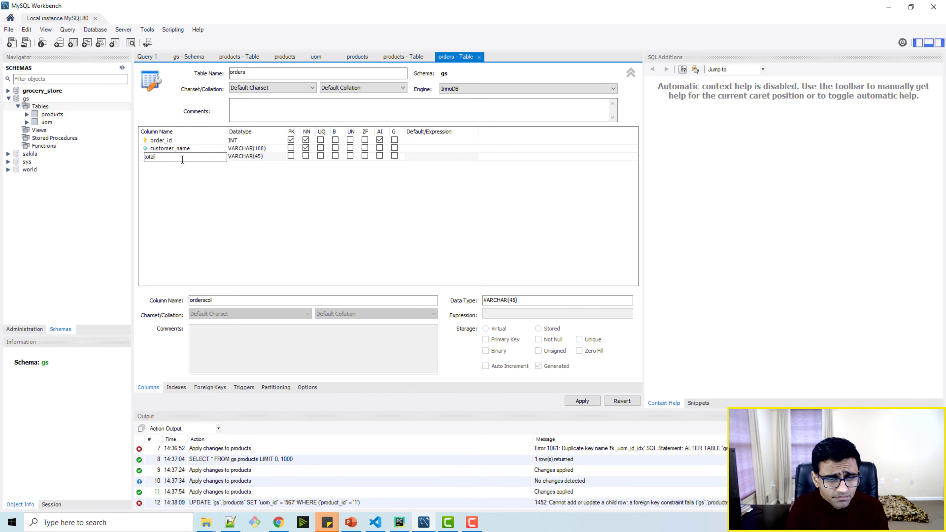
double_click(256, 149)
click(269, 159)
click(270, 159)
click(282, 156)
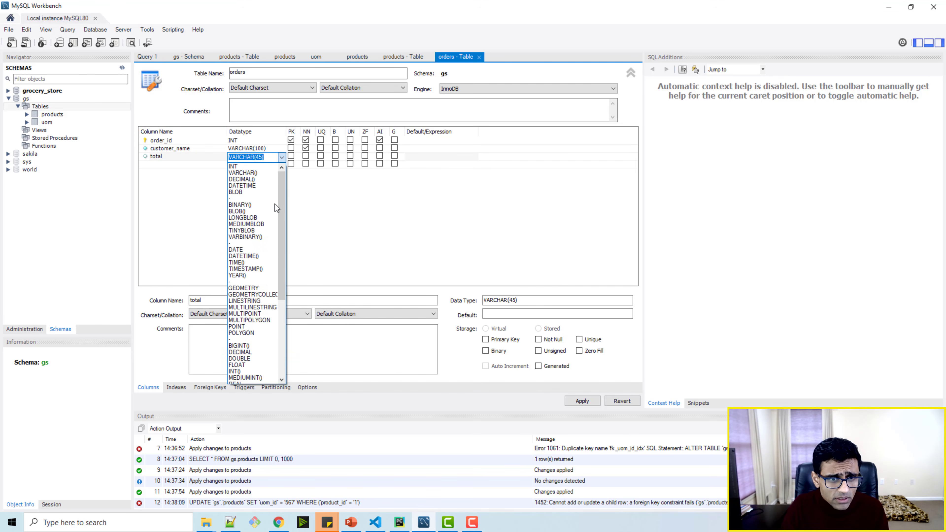
text(dou)
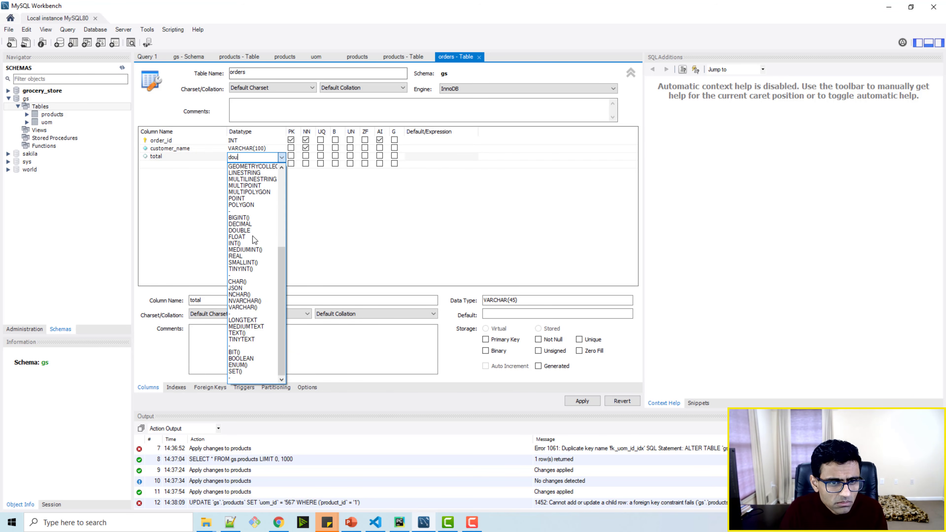
click(254, 231)
click(306, 157)
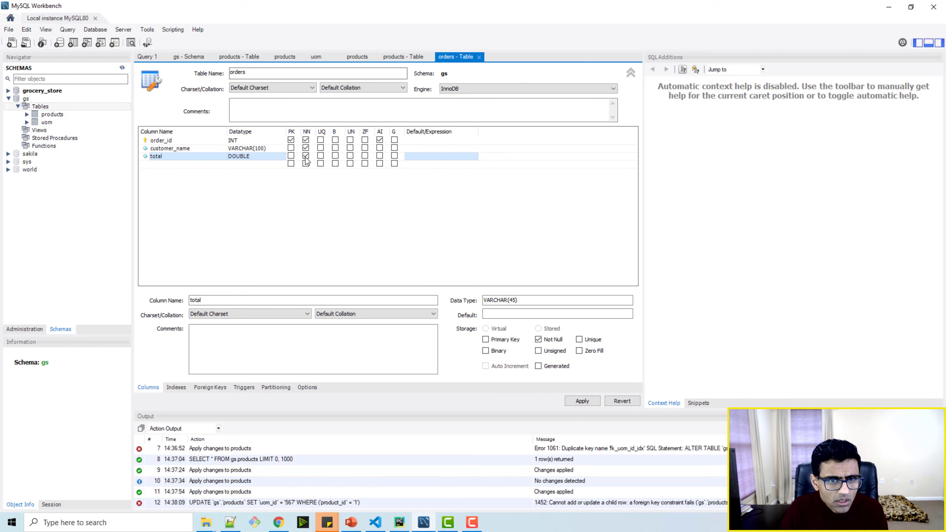
- Add a fourth orders column named datetime and check it against the orders mockup on PowerPoint slide 2
click(170, 165)
text(datetime)
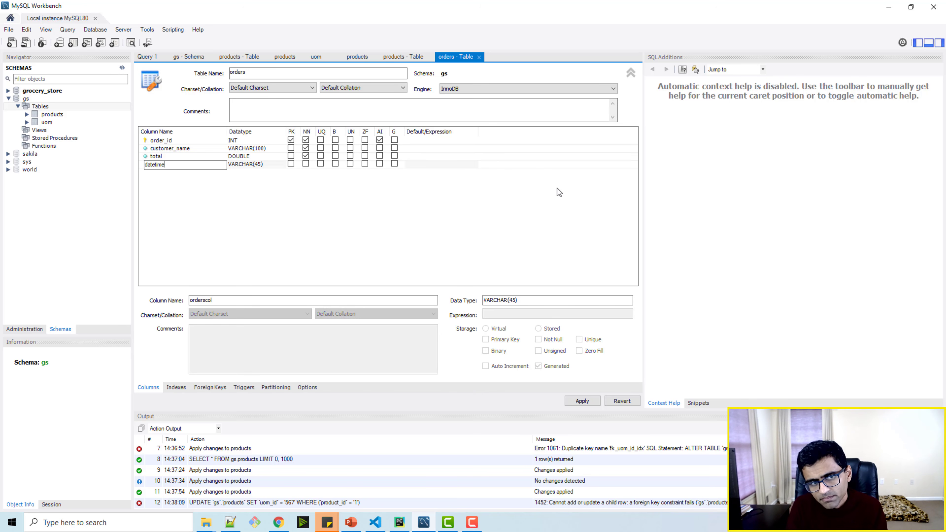
key(alt+Tab)
click(557, 188)
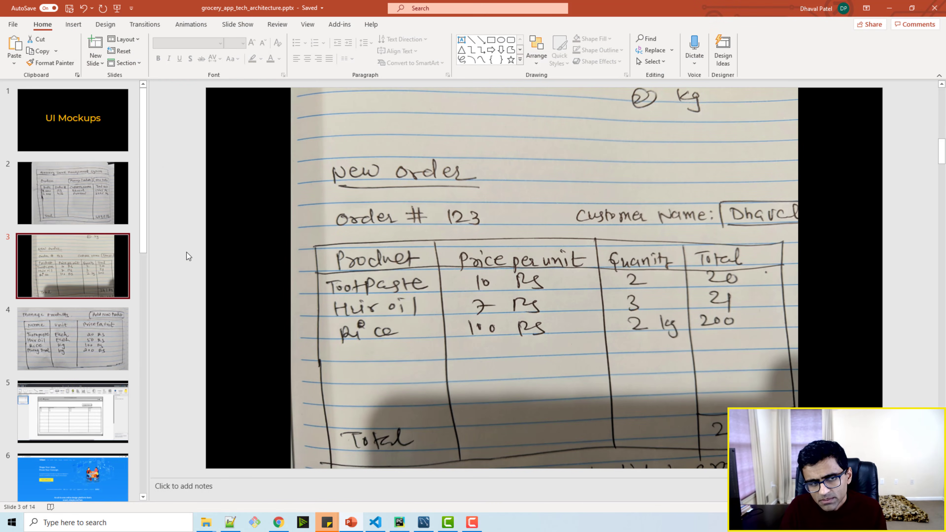
click(90, 211)
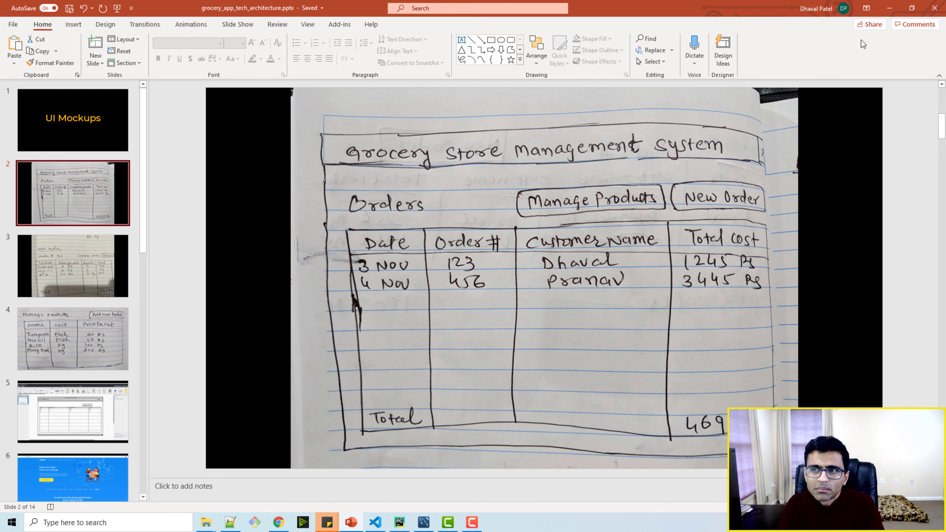
click(889, 8)
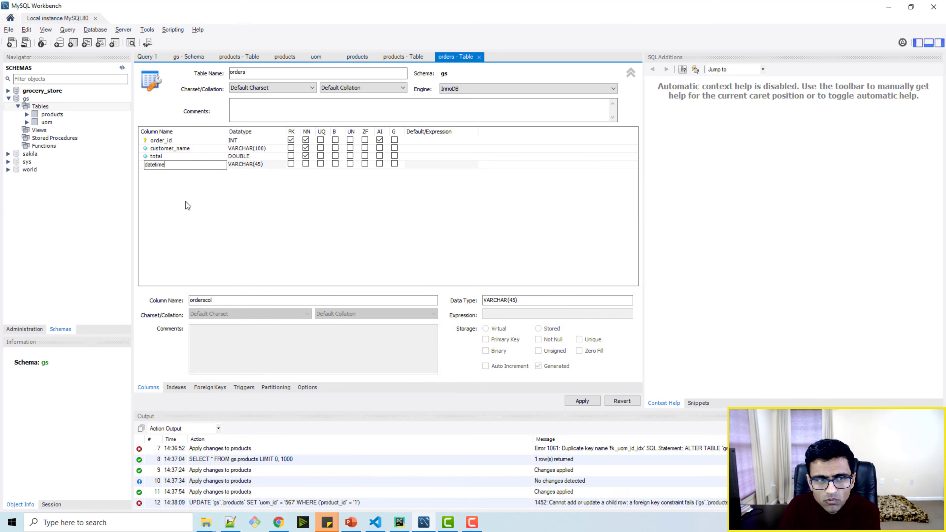
- Try to set the datetime column's datatype to DATETIME() and mark the column Not Null
click(269, 167)
click(282, 165)
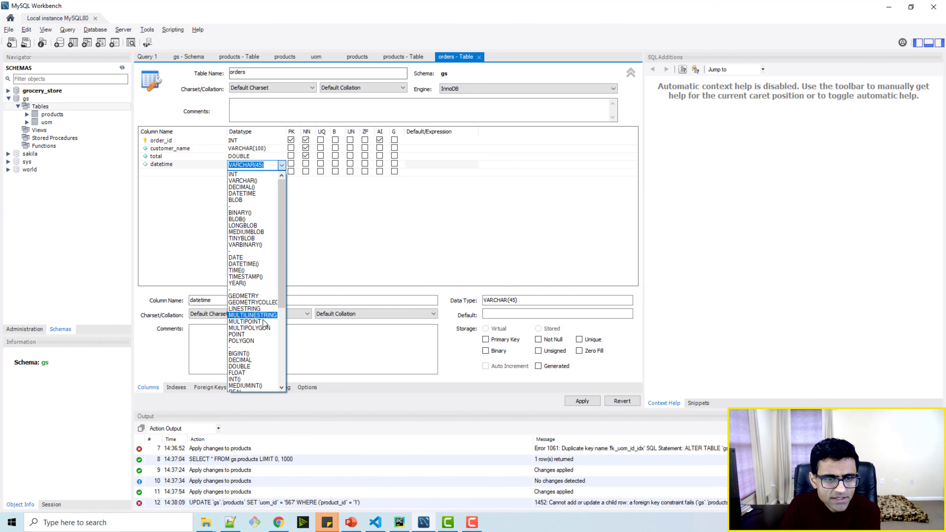
scroll(262, 319, down, 1)
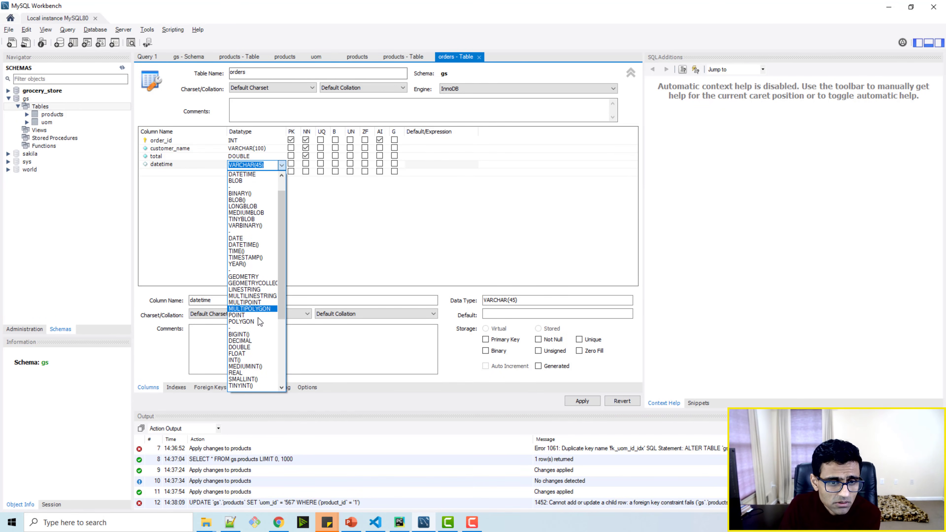
scroll(258, 332, up, 1)
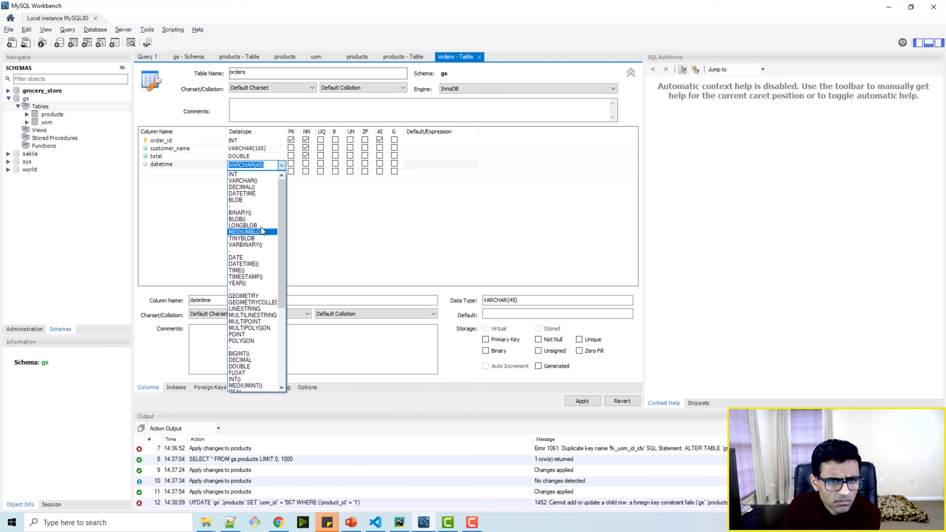
click(261, 264)
click(305, 164)
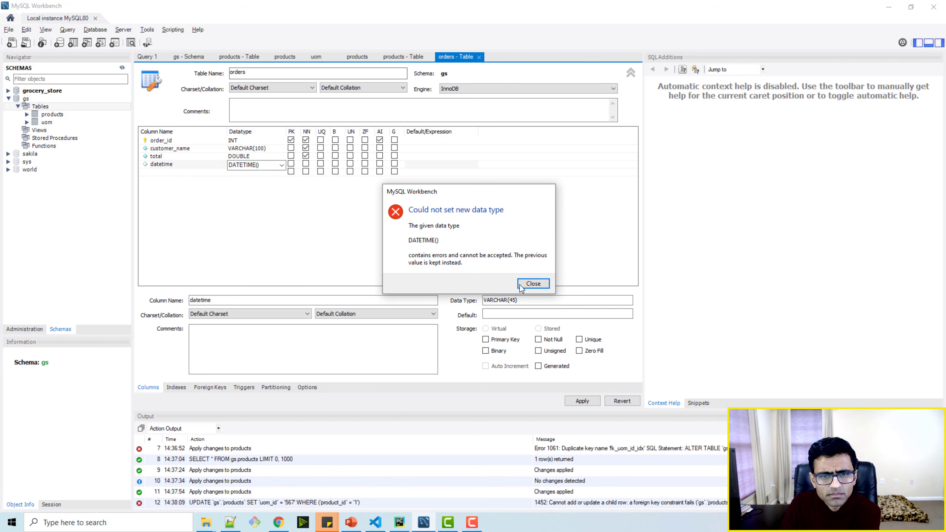
click(529, 281)
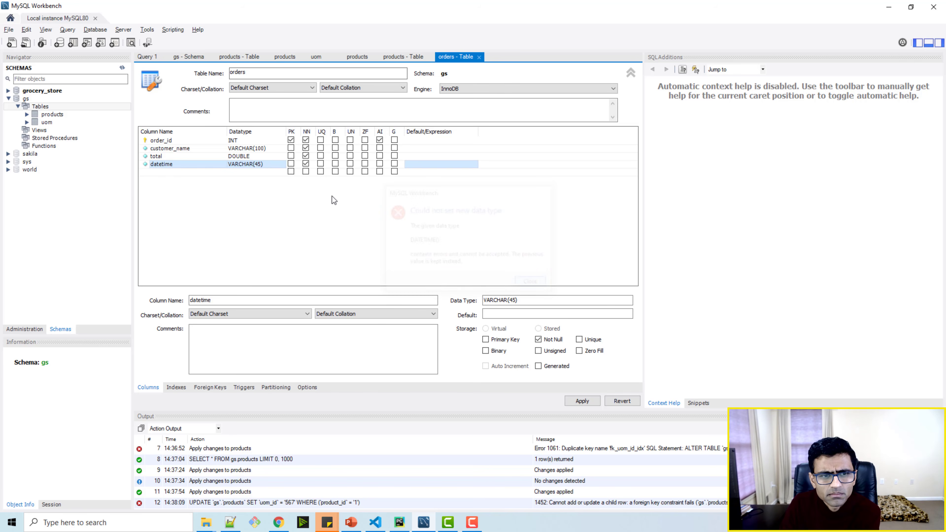
- Set the datetime column's datatype to DATETIME and apply the orders table's creation script to the gs database
click(283, 165)
click(281, 164)
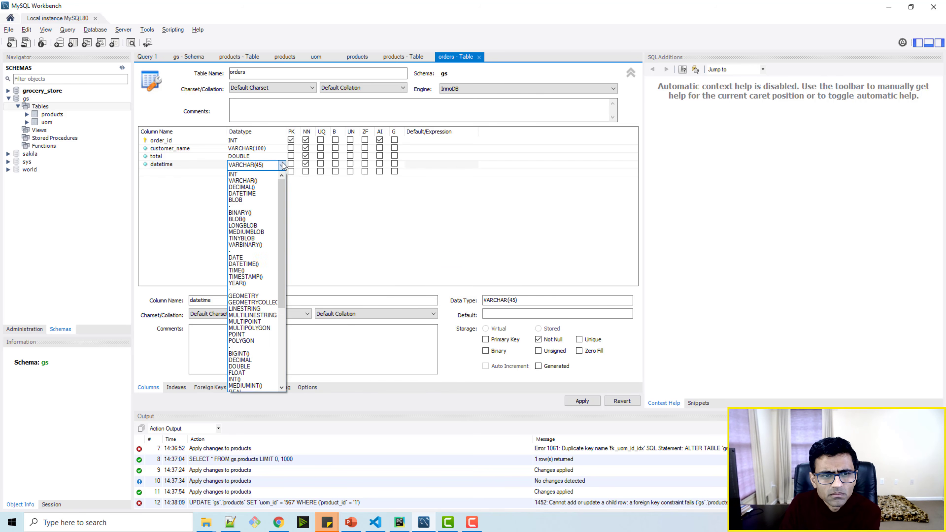
click(276, 191)
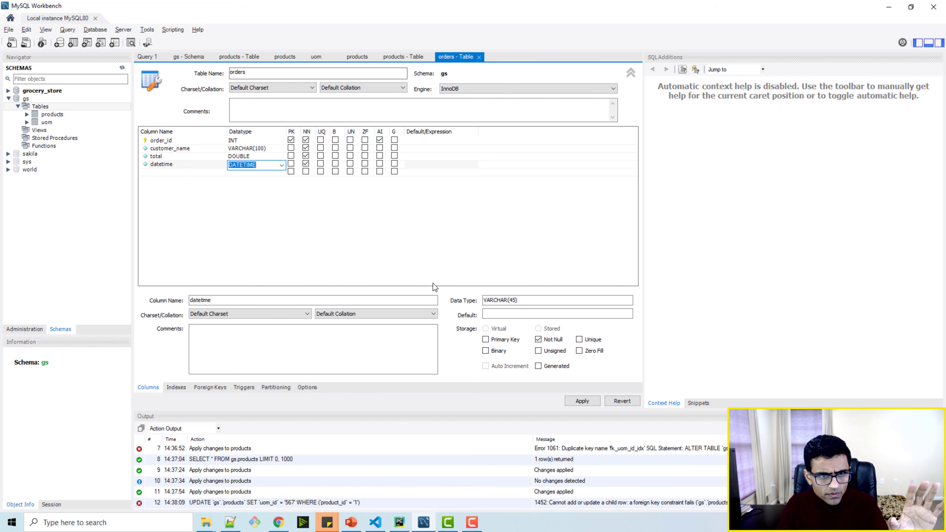
click(593, 401)
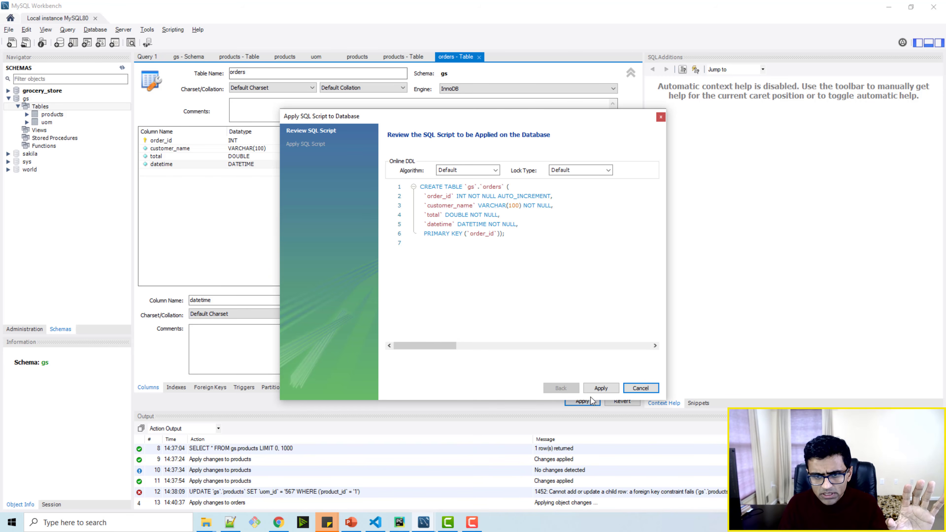
click(596, 389)
click(595, 388)
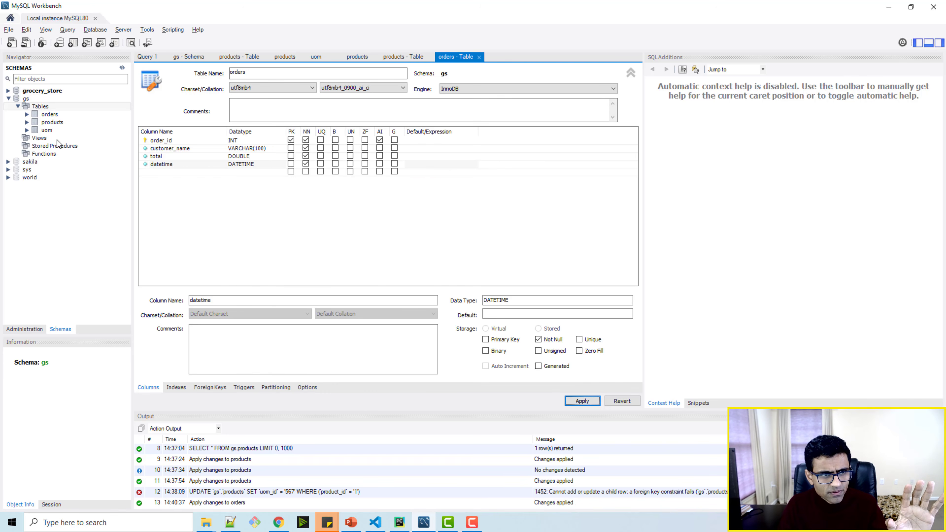
- Start a new table named order_details in the gs schema
right_click(46, 108)
click(76, 118)
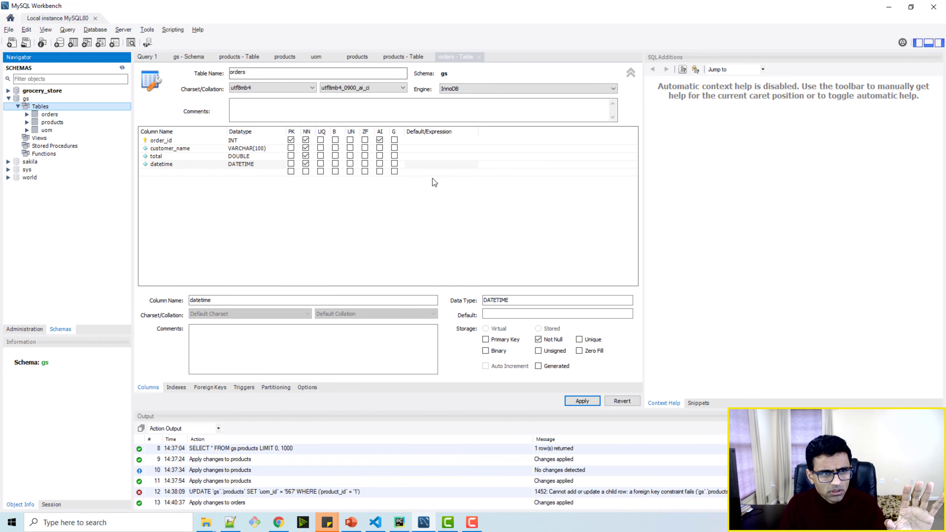
text(order)
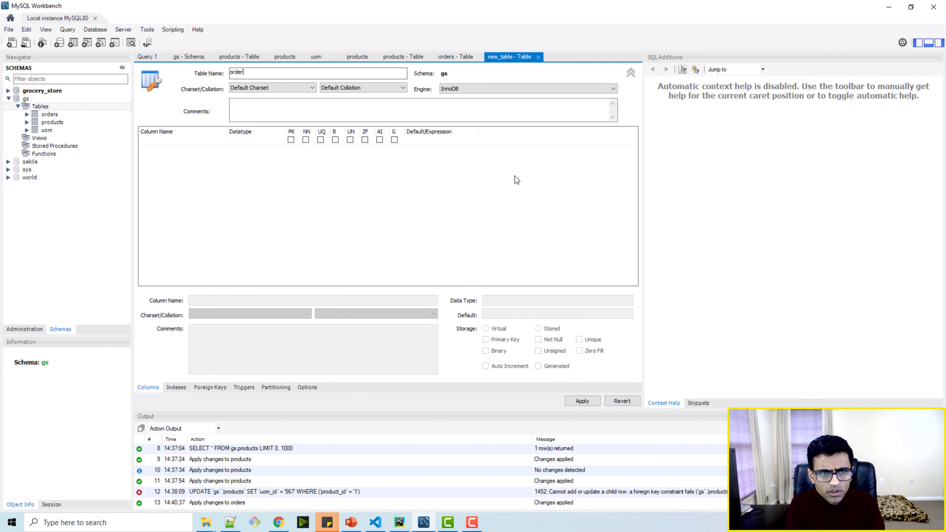
text(_Deetails)
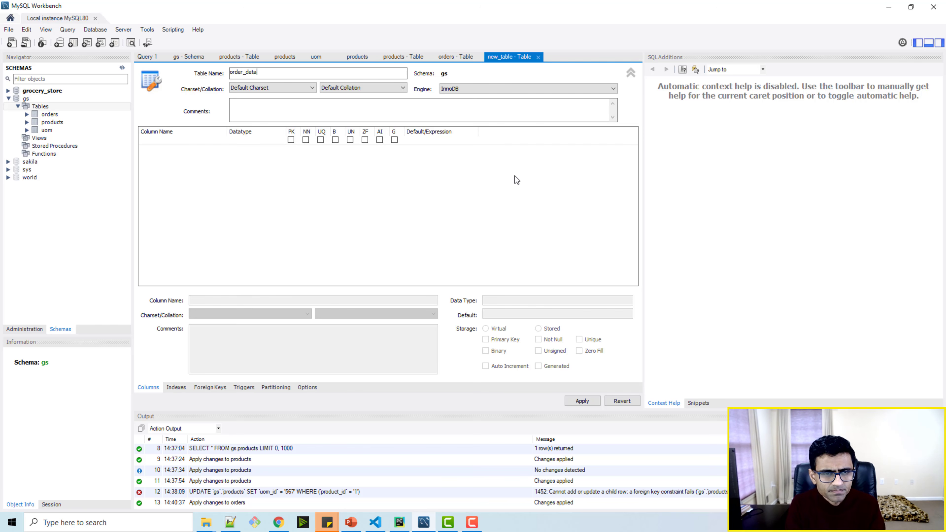
- Add an order_id column of datatype INT to order_details and mark it Primary Key and Not Null
double_click(153, 140)
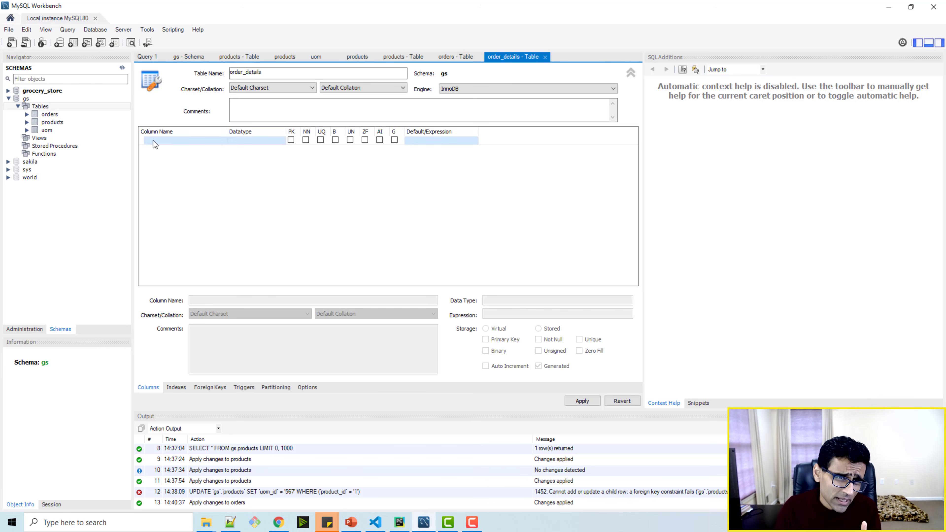
text(order_id)
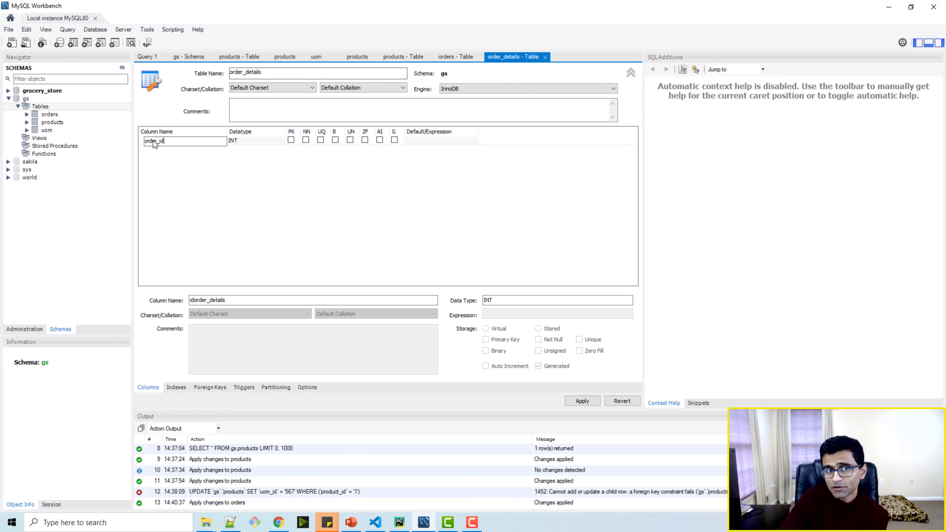
click(291, 140)
click(306, 140)
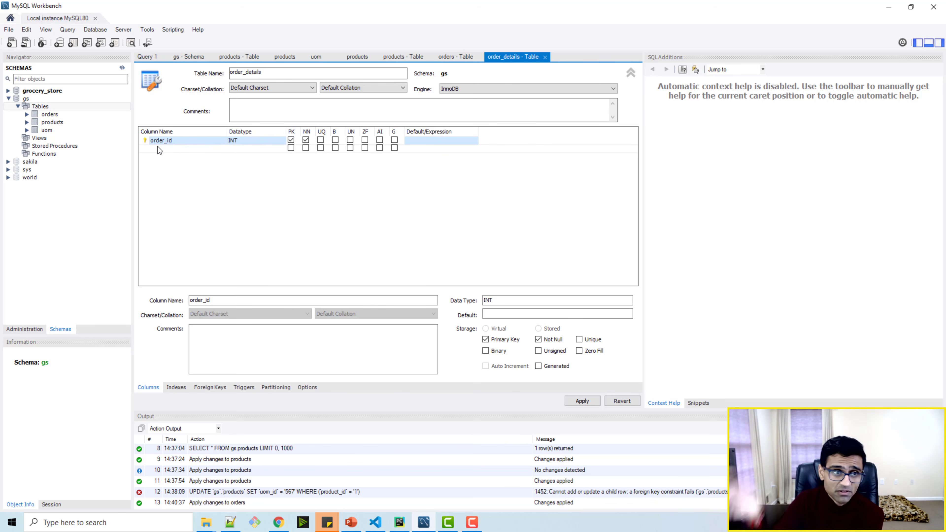
- Add a product_id column to order_details and review the New Order mockup on PowerPoint slide 3 before returning to the table editor
double_click(169, 149)
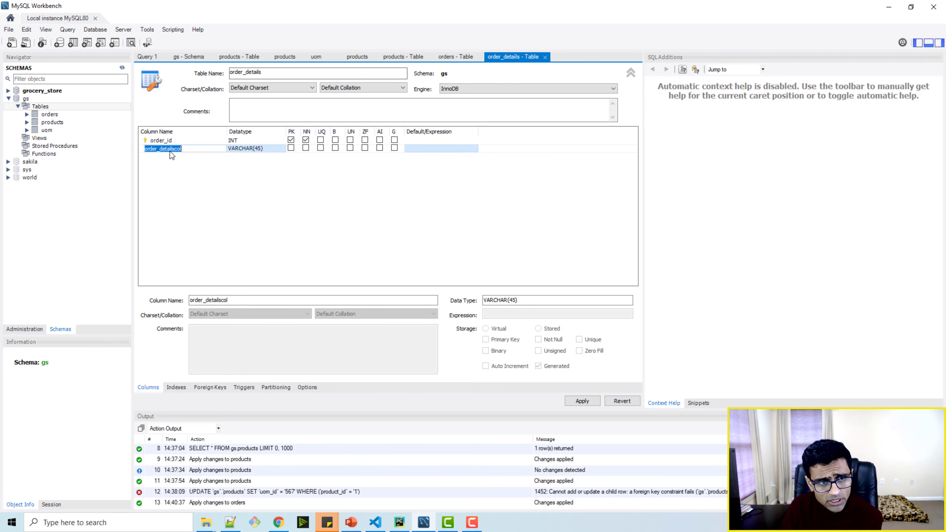
text(pro)
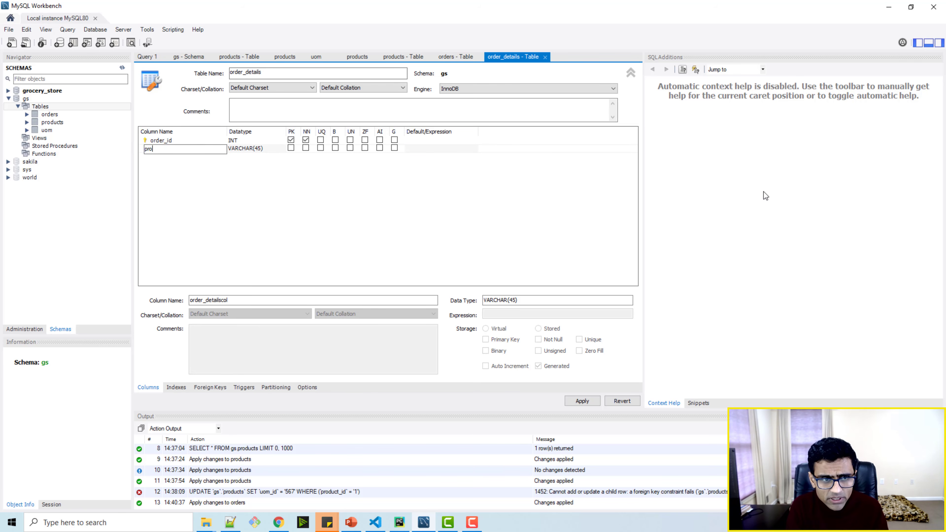
text(duct_id)
key(alt+Tab)
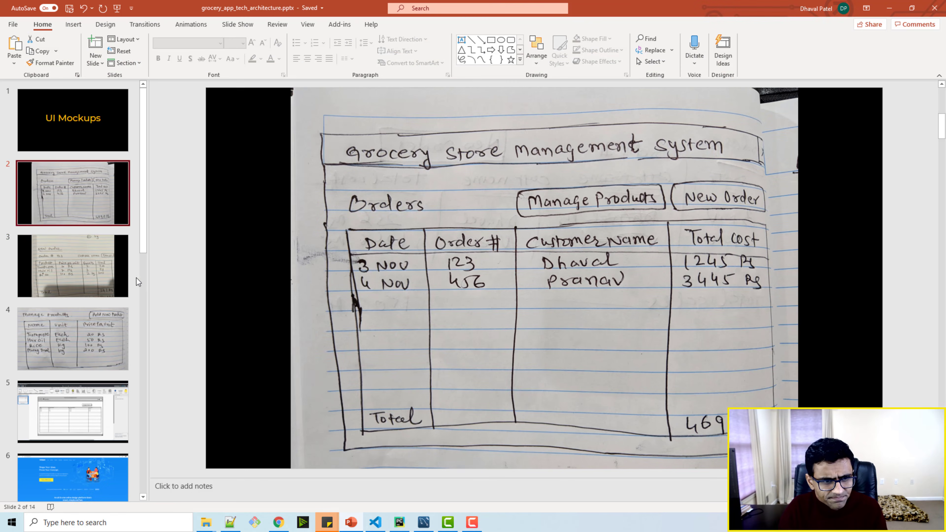
click(89, 272)
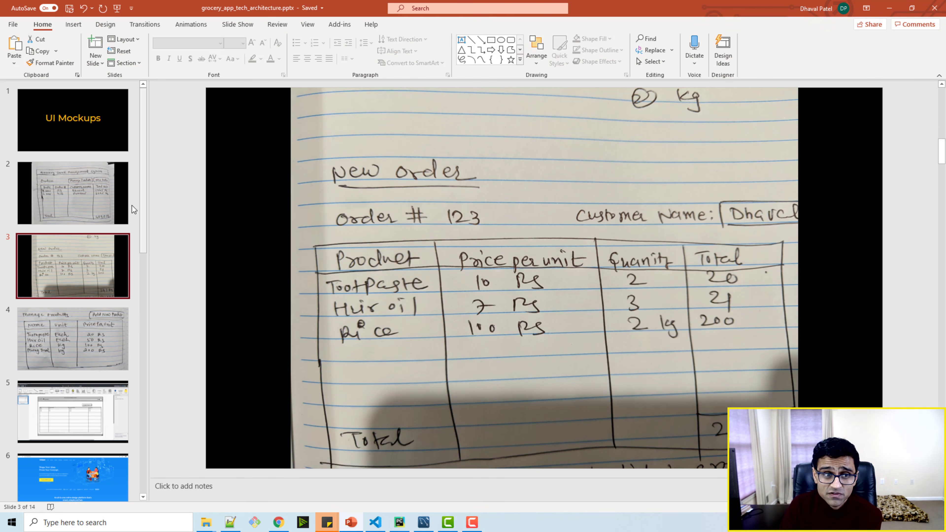
click(93, 205)
click(100, 254)
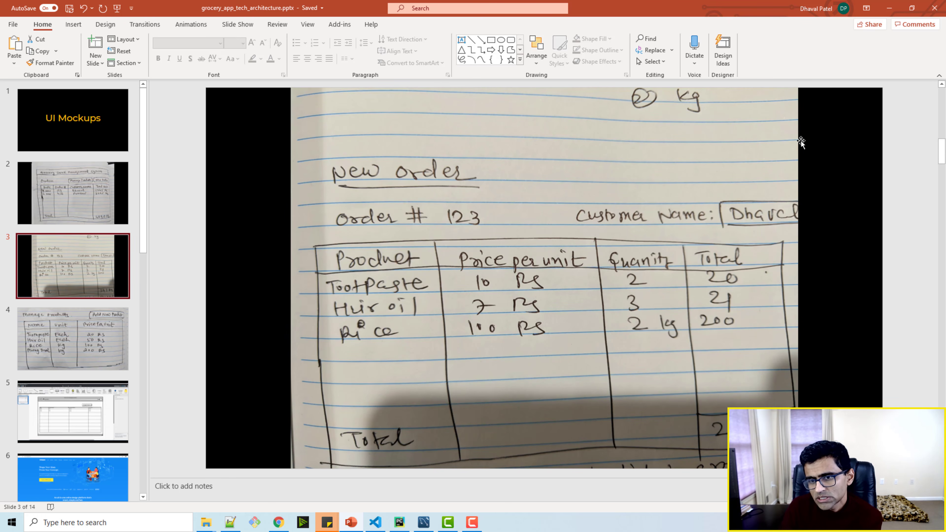
click(887, 13)
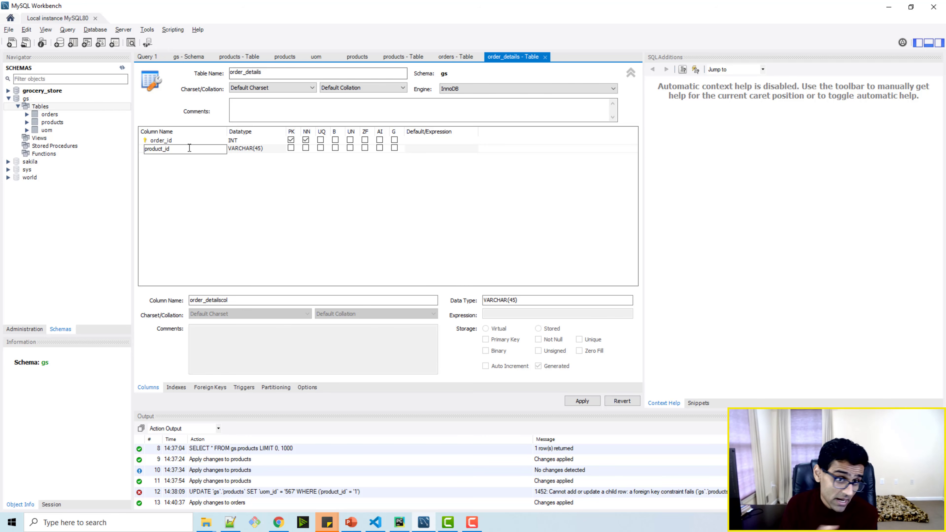
click(267, 148)
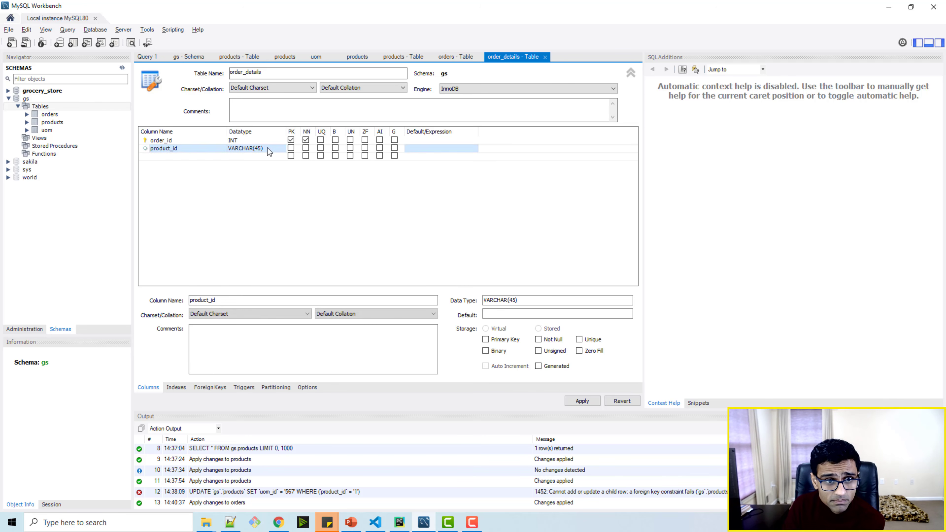
click(267, 148)
click(281, 150)
click(275, 157)
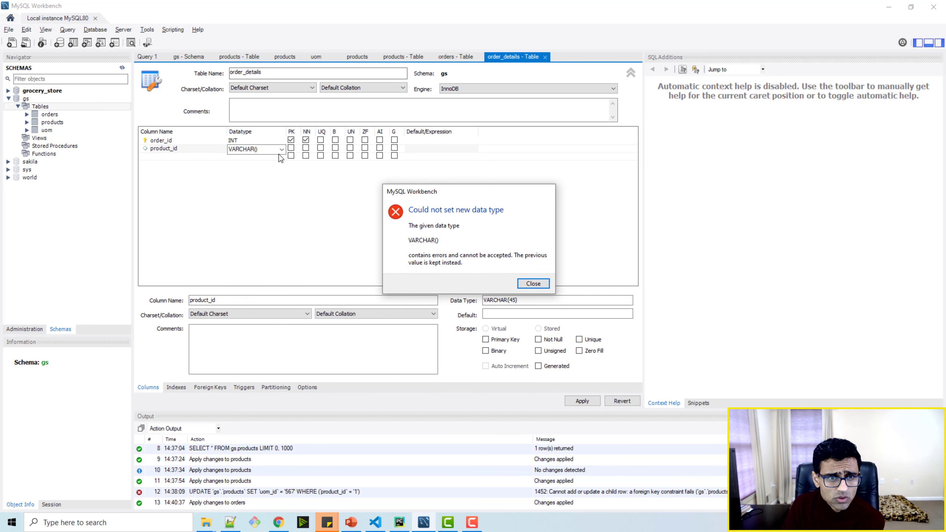
click(538, 286)
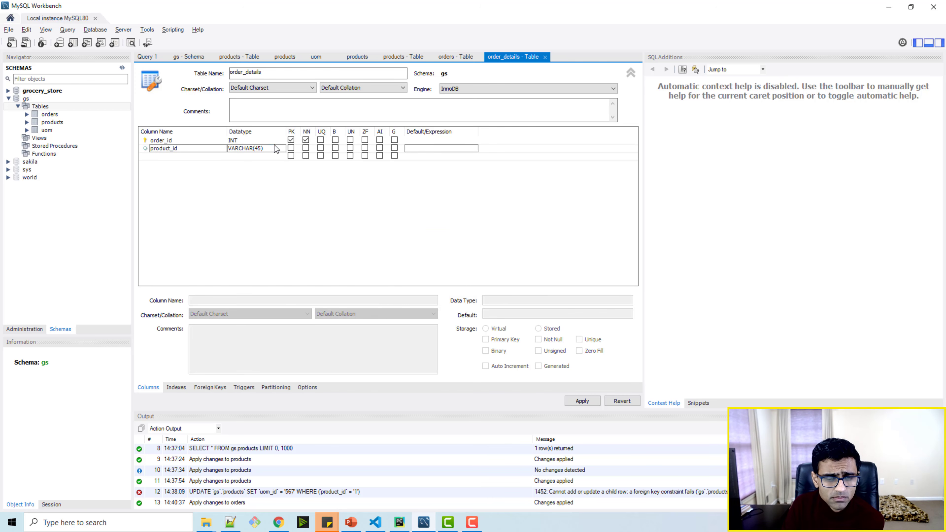
- Set the product_id column's datatype to INT and mark it Not Null
click(274, 147)
click(281, 149)
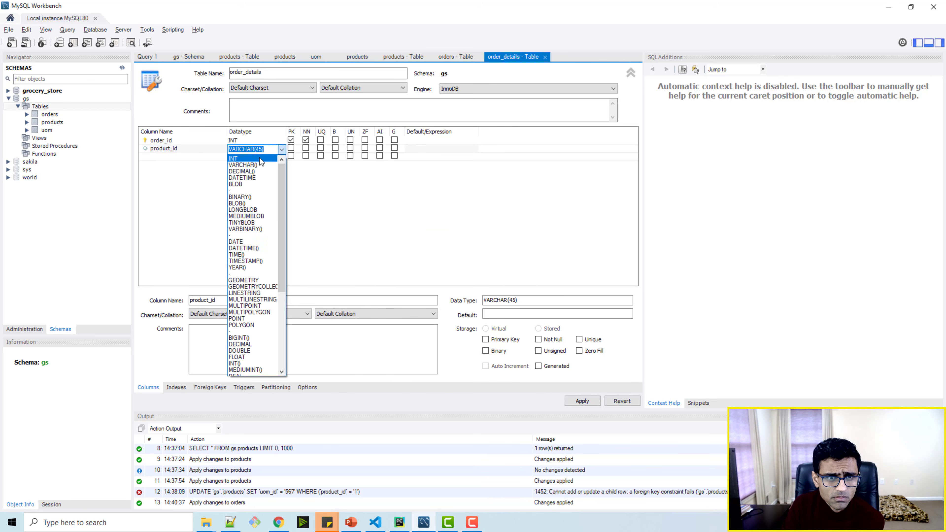
click(260, 158)
click(305, 148)
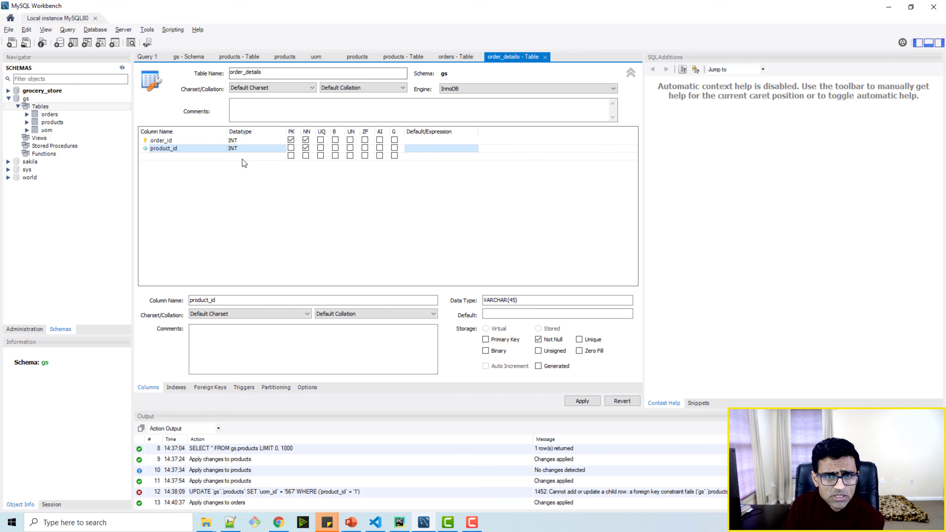
- Add a quantity column to order_details with datatype DOUBLE and mark it Not Null
click(186, 158)
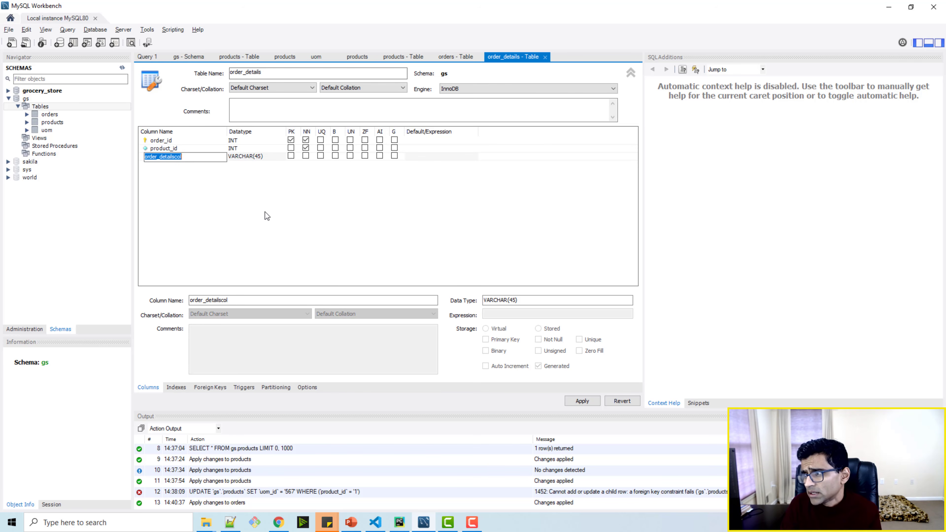
text(qua)
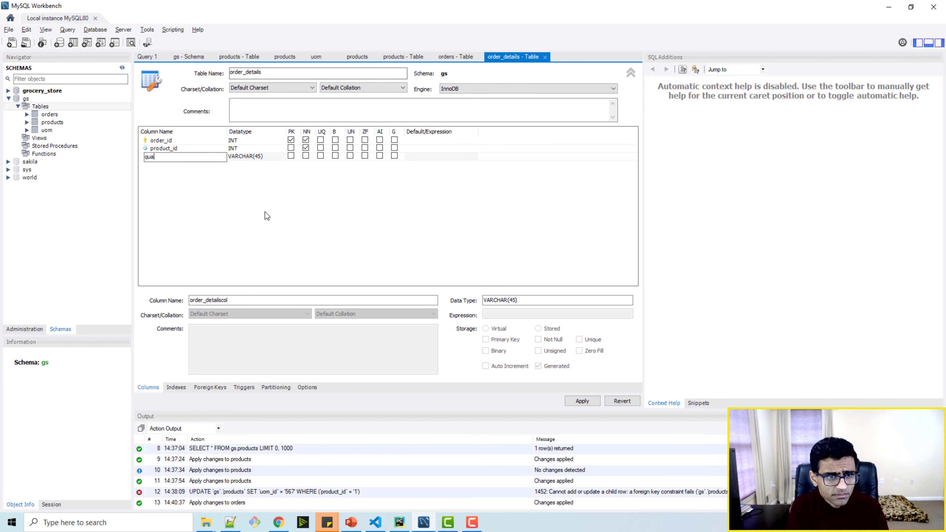
text(ntity)
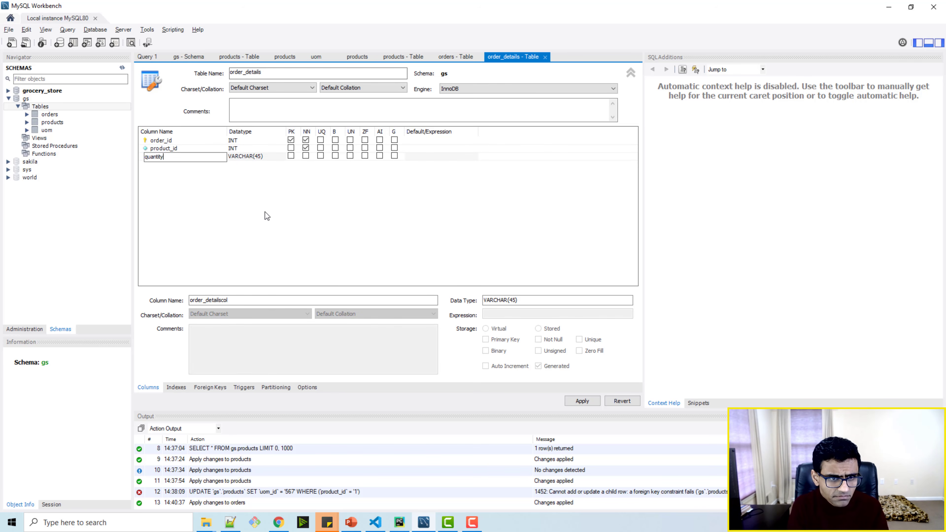
click(260, 157)
click(281, 157)
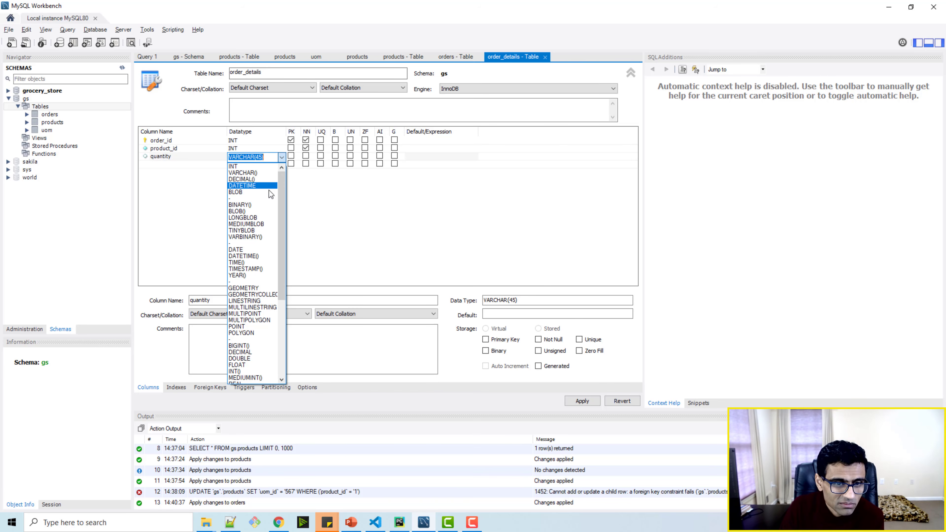
click(239, 358)
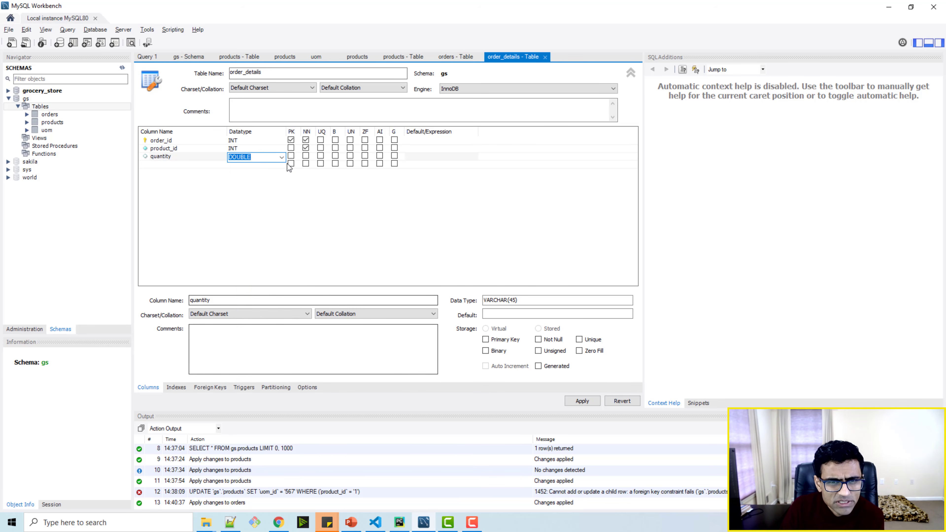
click(306, 155)
- Add a Not Null total_price column of datatype DOUBLE to order_details, checking it against the New Order mockup in PowerPoint
click(193, 164)
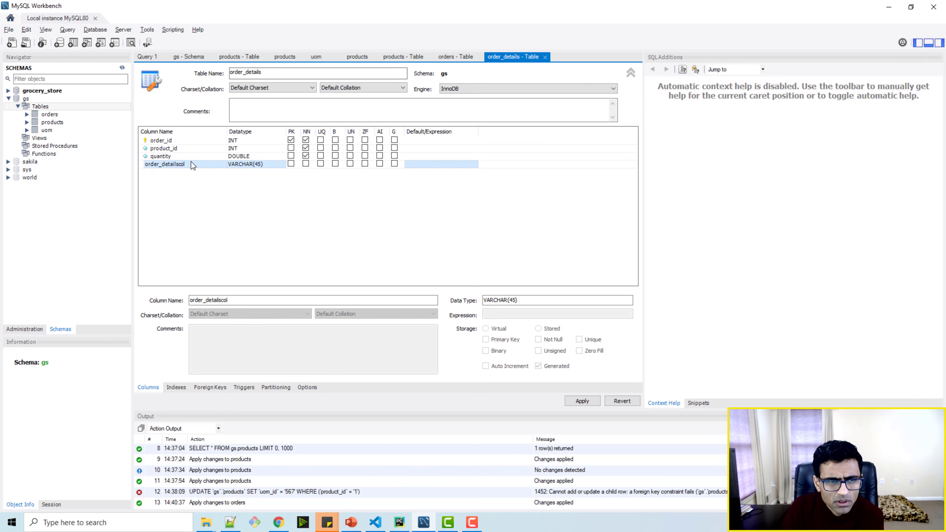
click(193, 164)
text(total_price)
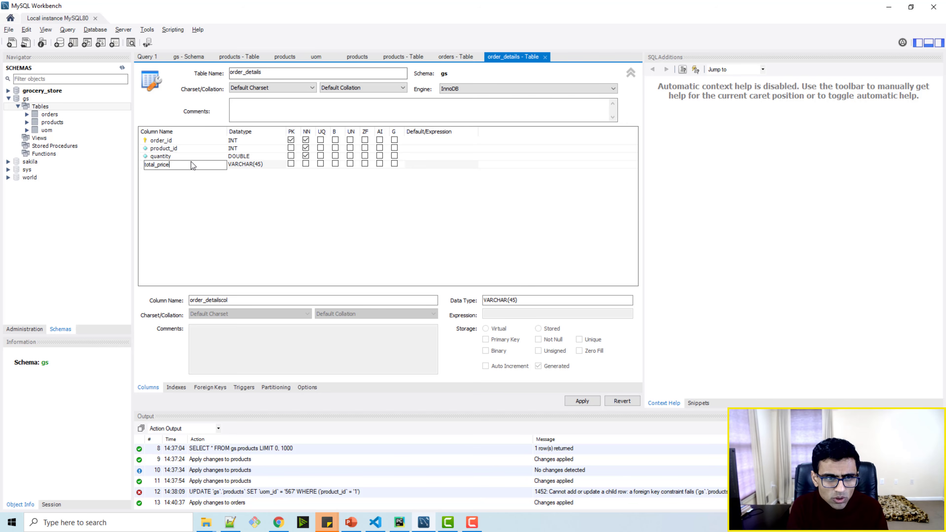
key(alt+Tab)
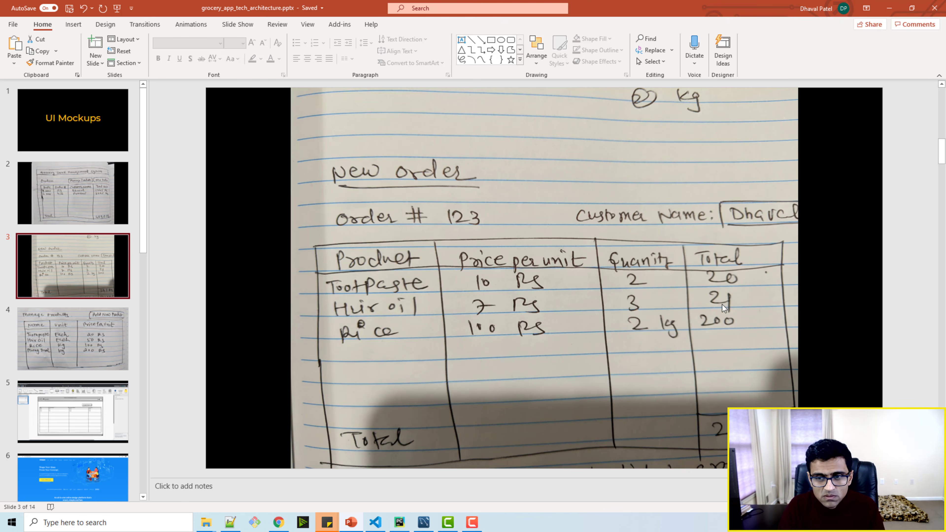
key(alt+Tab)
click(305, 163)
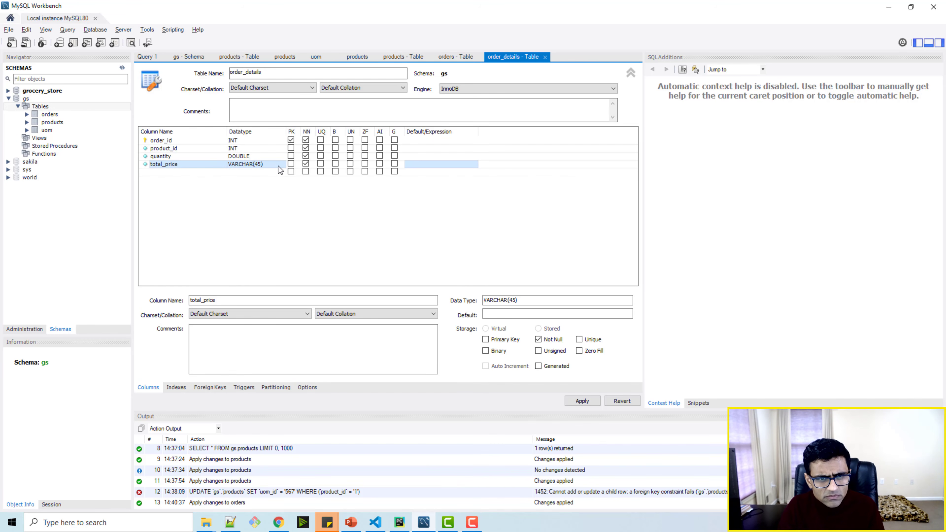
click(257, 165)
click(280, 165)
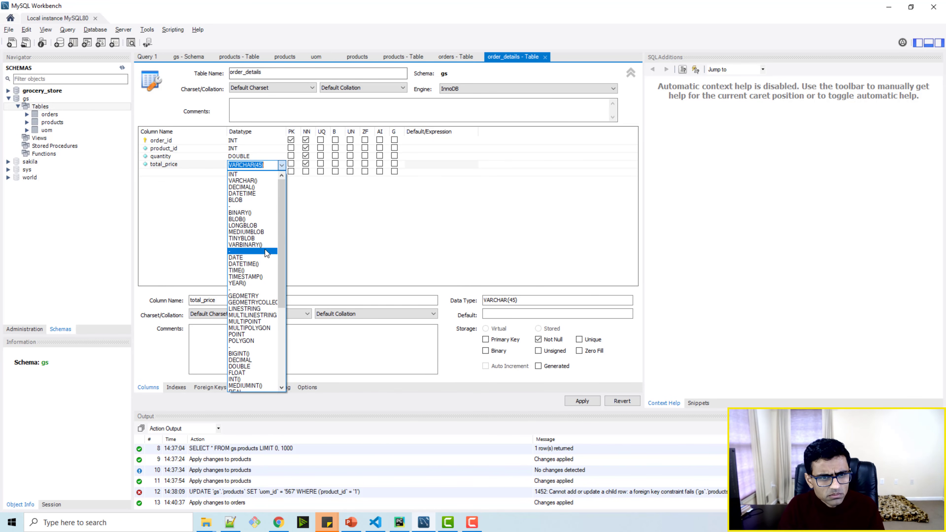
click(253, 366)
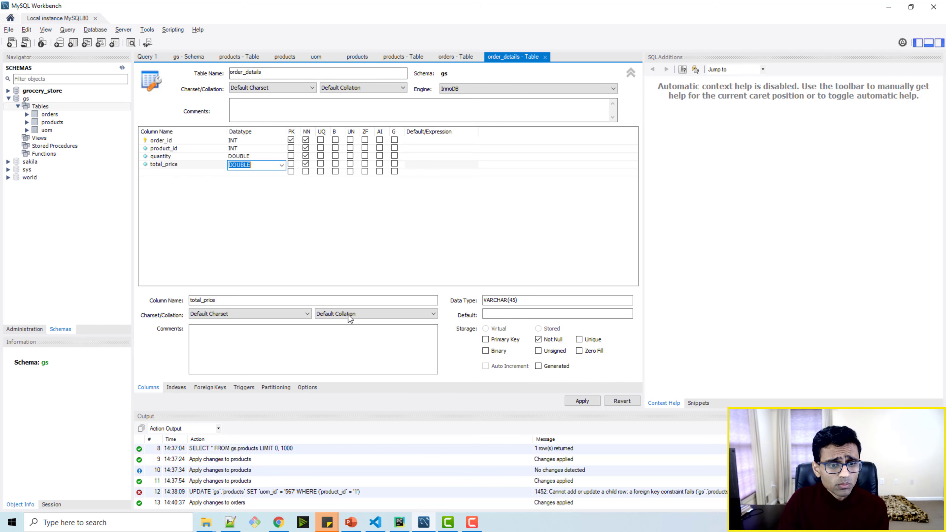
- Create a foreign key named fk_order_id on order_details that references the gs.orders table
click(208, 388)
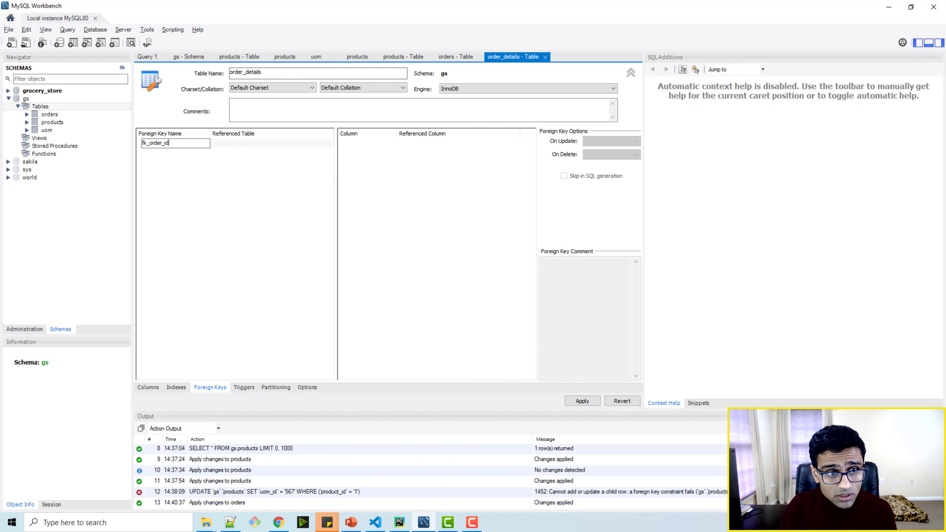
click(279, 75)
drag(279, 75, 228, 73)
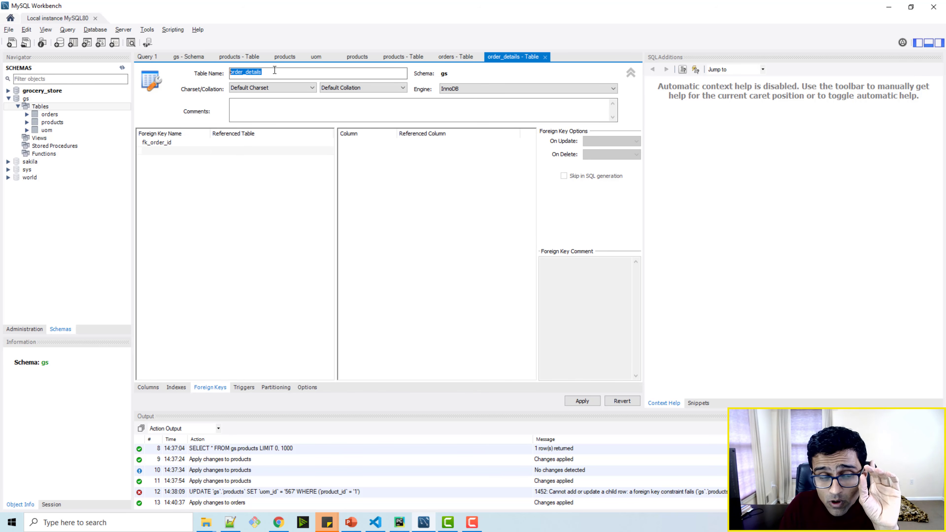
click(228, 142)
click(229, 140)
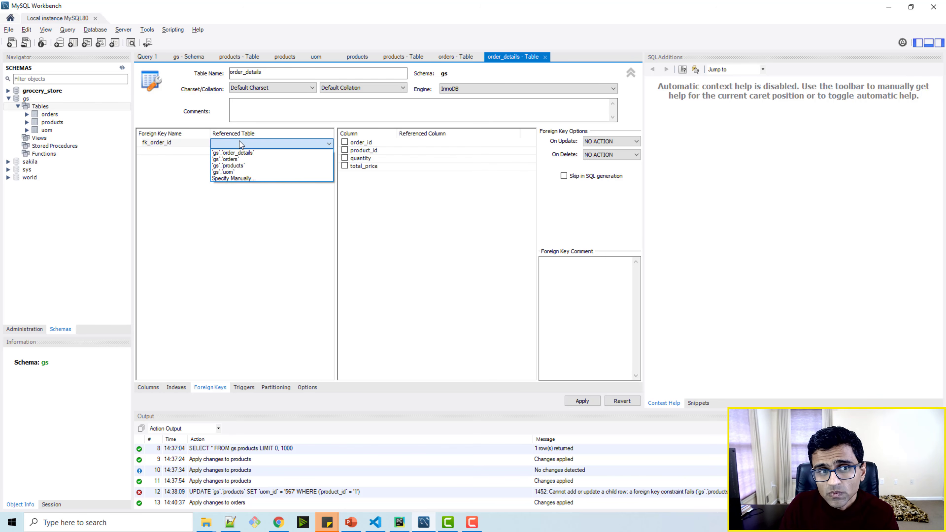
click(243, 160)
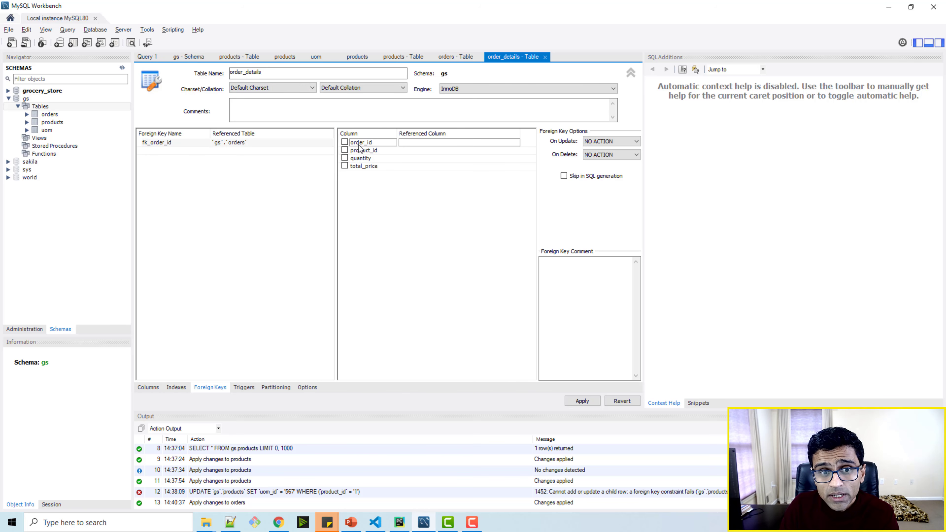
- Map fk_order_id's order_id column to order_id in orders and set its On Update option to RESTRICT
drag(262, 72, 210, 68)
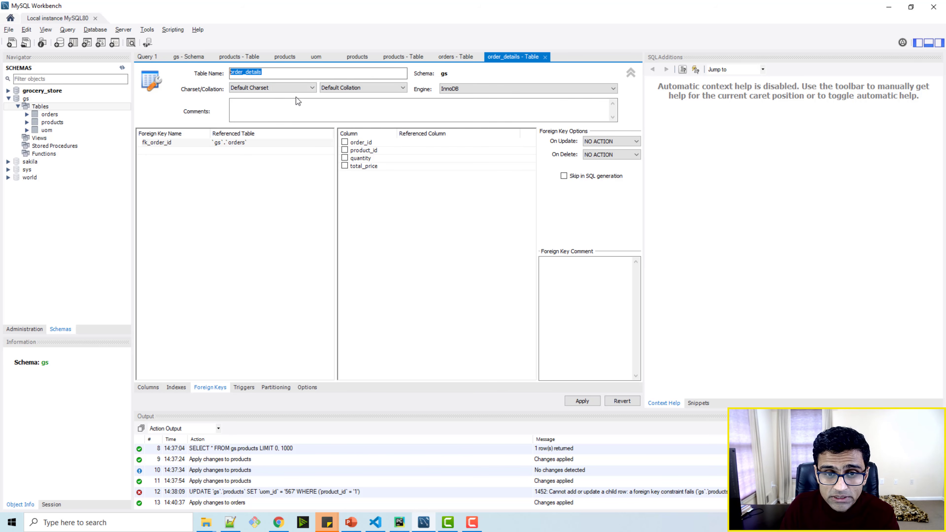
click(345, 142)
click(404, 144)
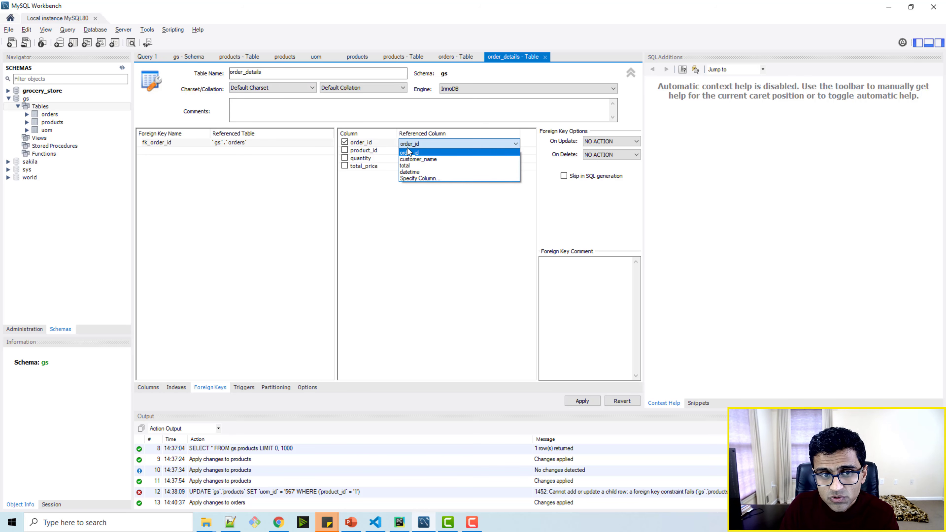
click(418, 152)
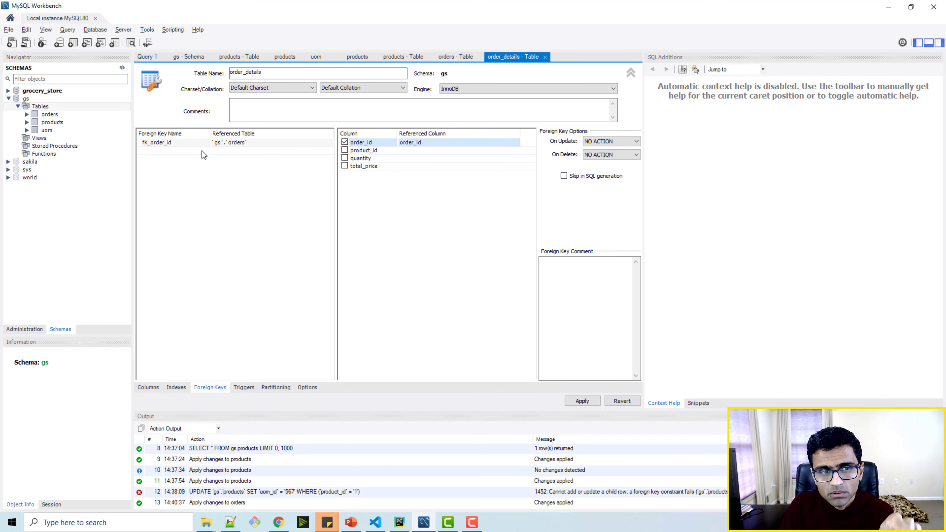
click(167, 149)
click(244, 145)
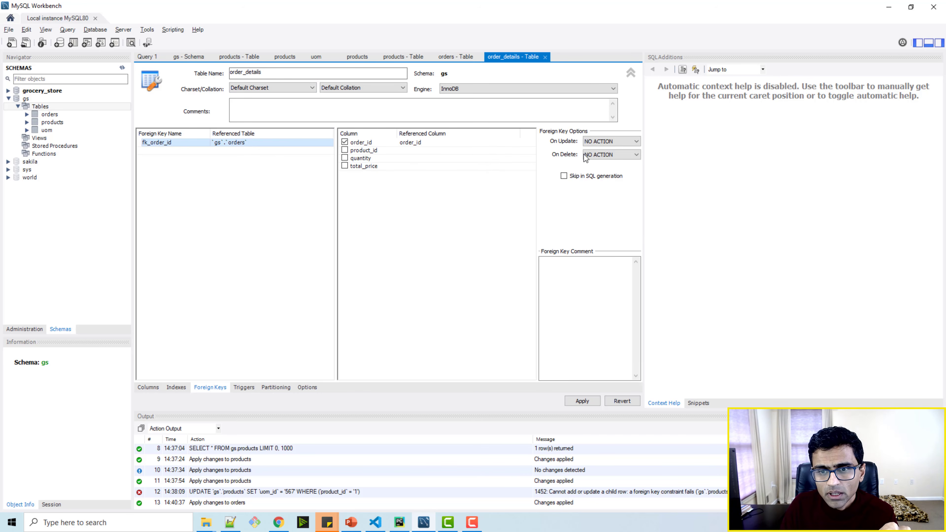
click(600, 141)
click(600, 155)
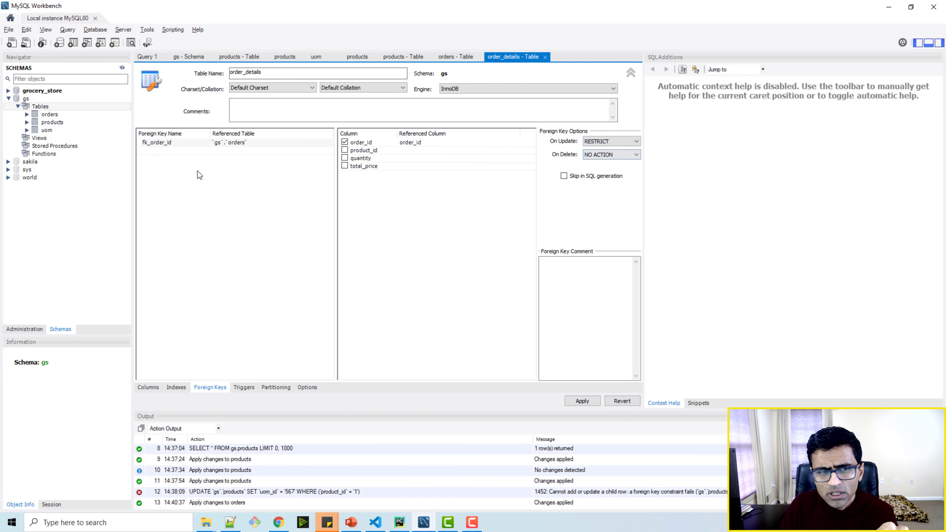
- Add a second foreign key named fk_product_id to order_details, referencing the gs.products table
click(165, 153)
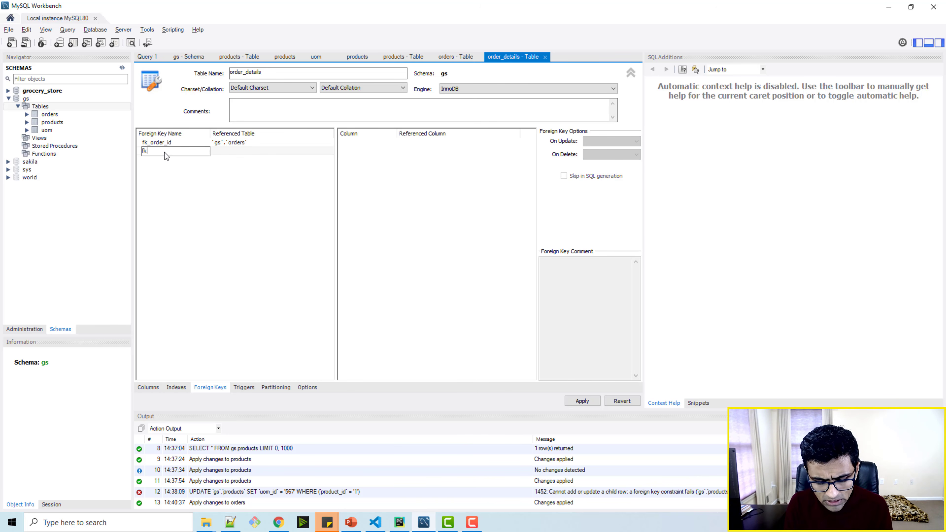
text(fk_pro)
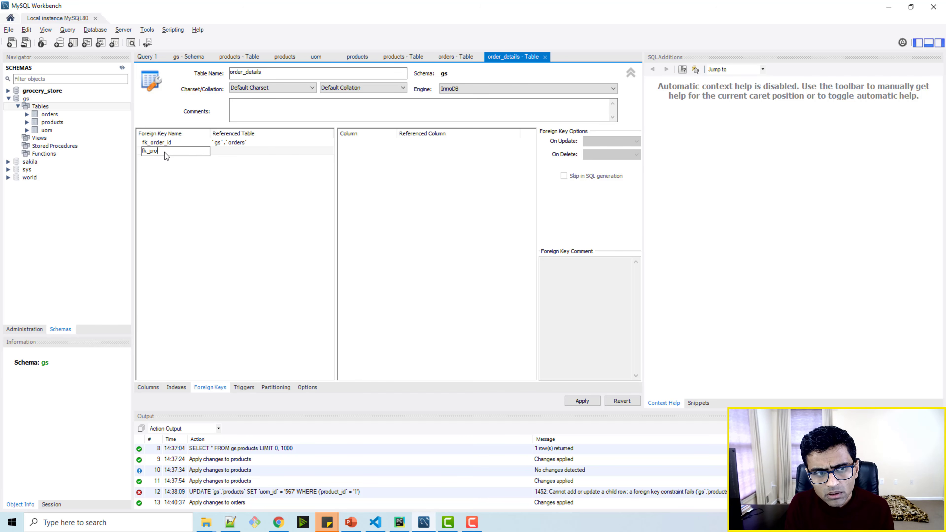
text(duct_id)
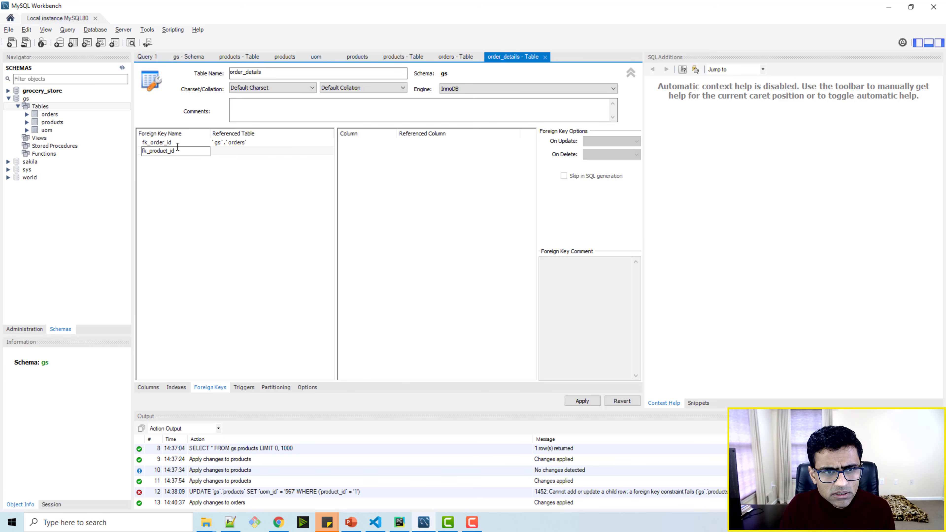
click(220, 152)
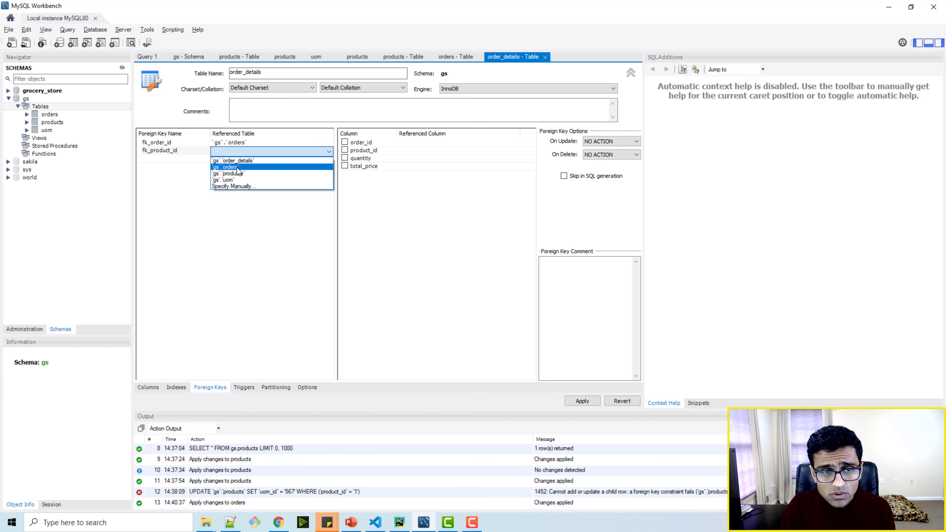
click(244, 173)
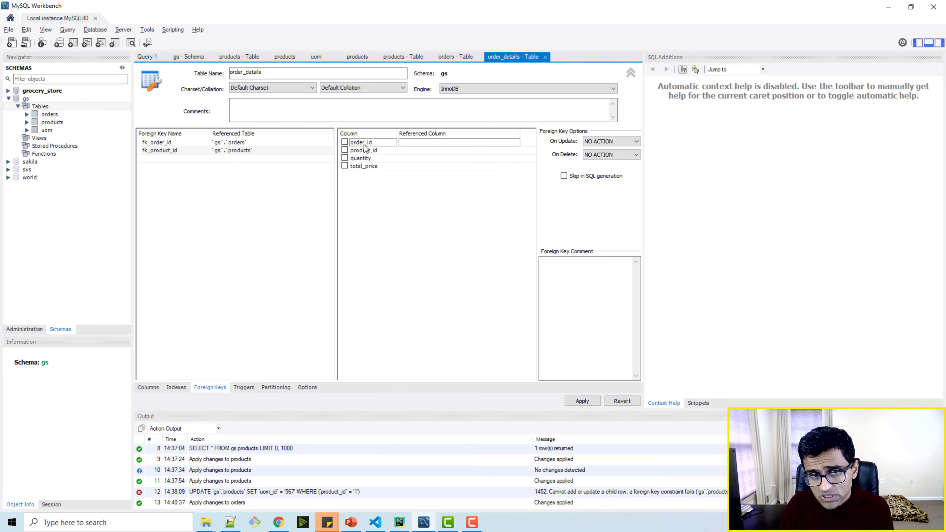
- Map fk_product_id's product_id column to product_id in products and set its On Update option to RESTRICT
click(347, 151)
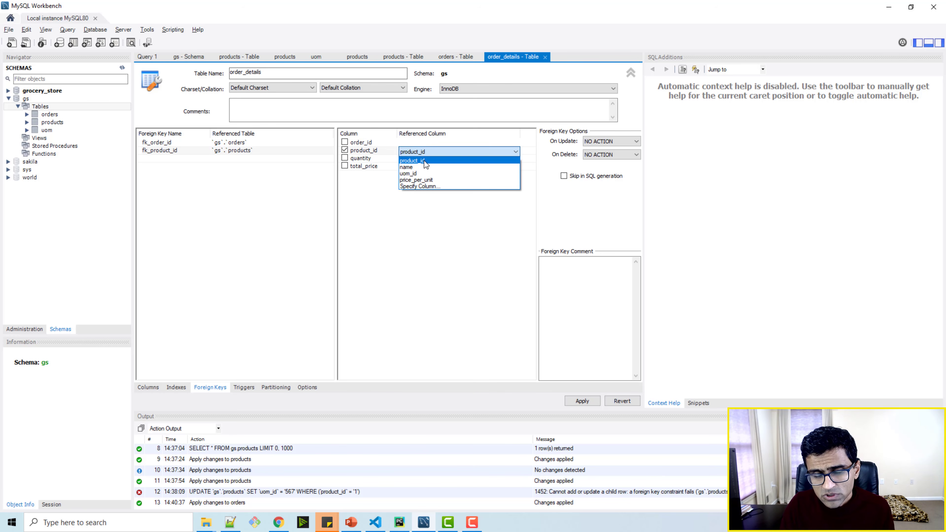
click(425, 160)
click(609, 142)
click(603, 149)
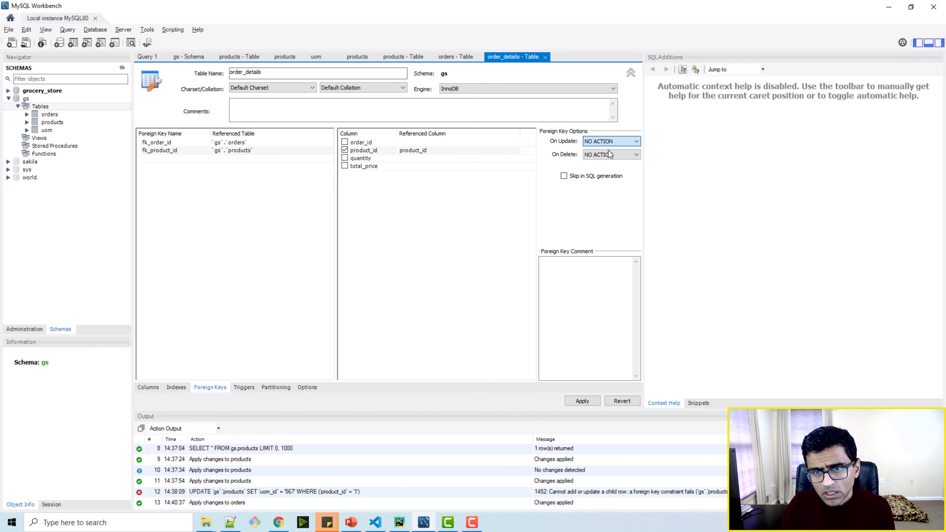
- Apply the SQL script that creates the order_details table with its two foreign keys
click(582, 400)
click(607, 390)
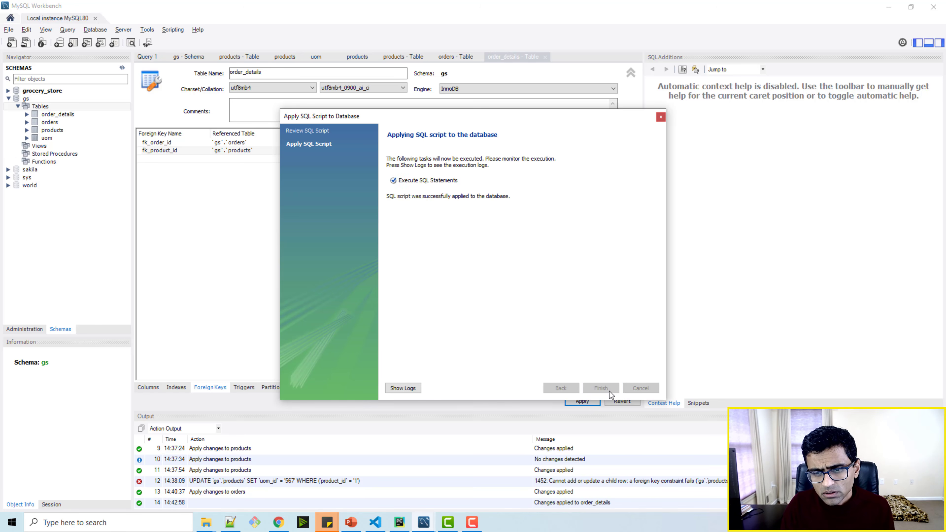
click(609, 389)
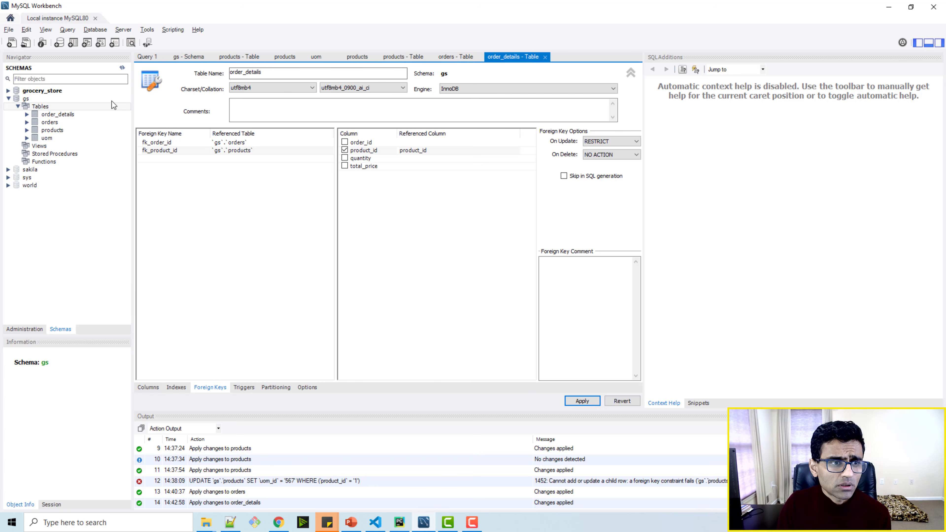
- Close the table editors for orders and order_details and the most recently opened one for products
click(475, 56)
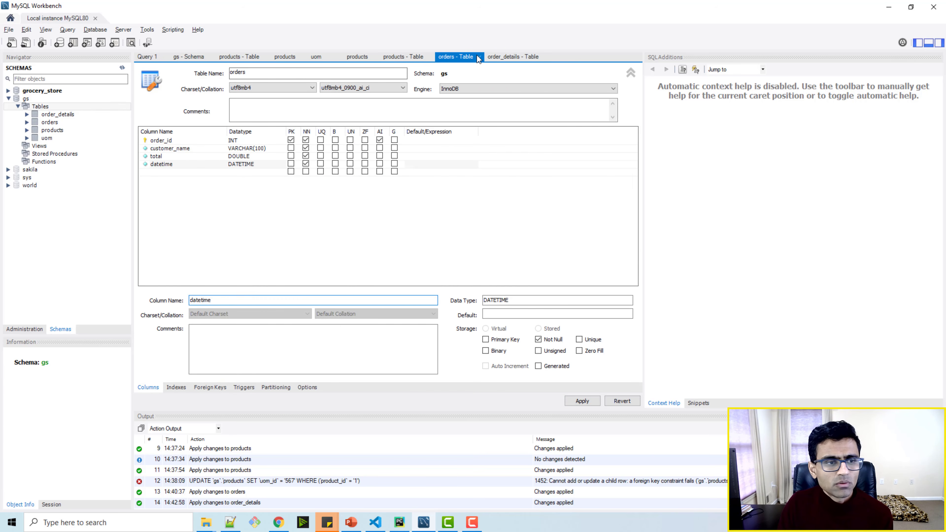
click(478, 57)
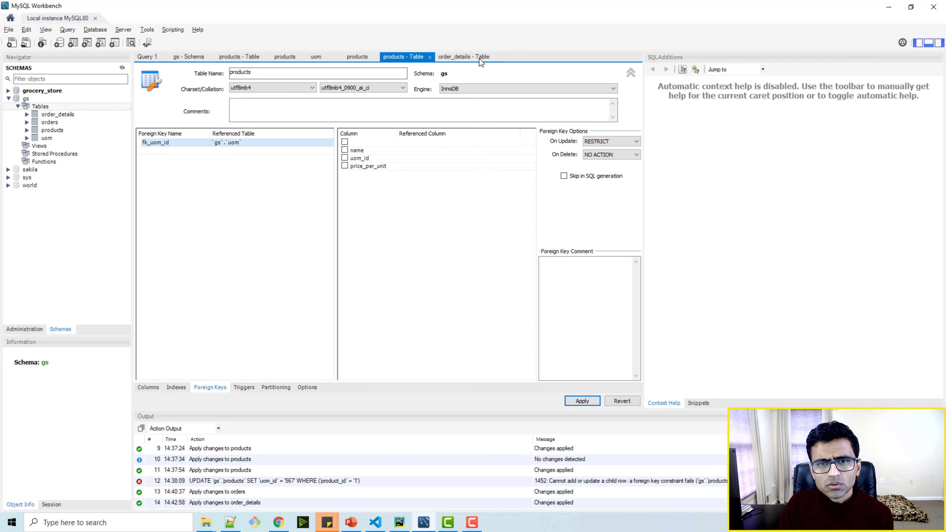
click(480, 58)
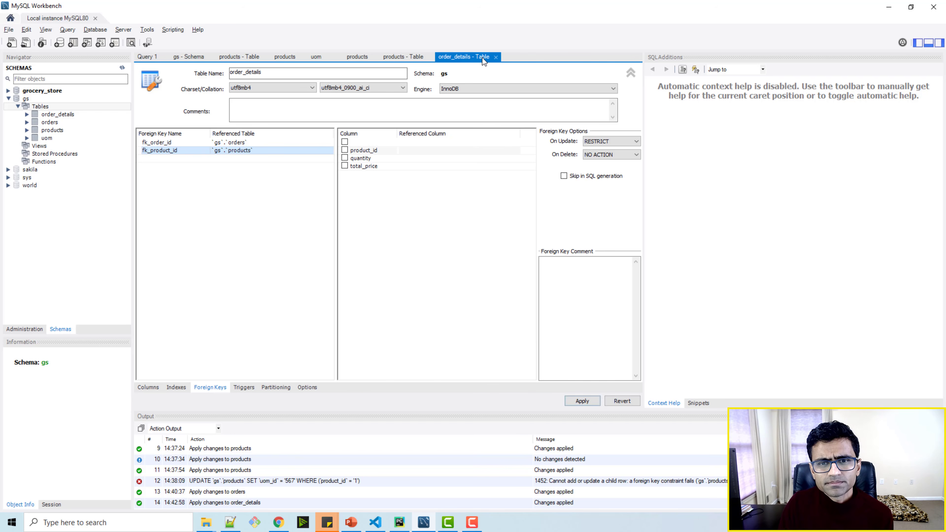
click(495, 57)
click(433, 57)
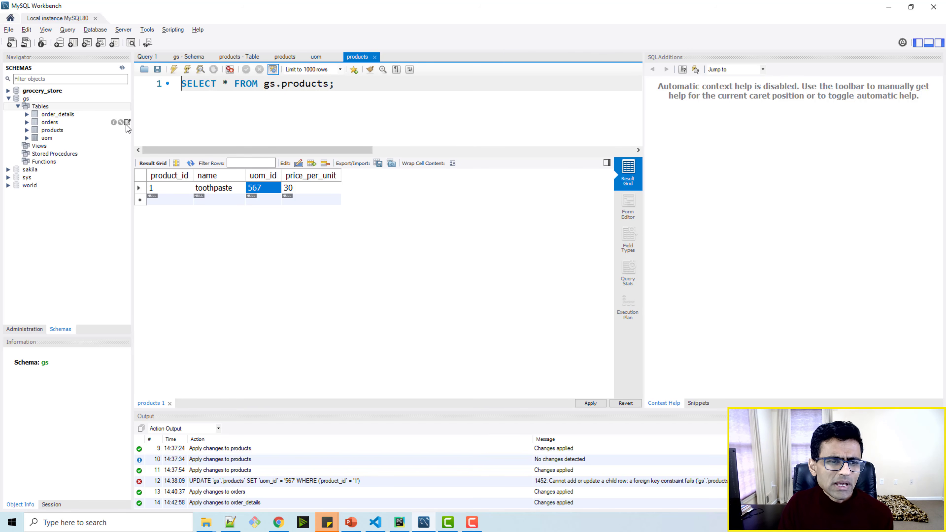
- Open the orders table's rows and enter an order with order_id 1, the customer's name, total 3000 and datetime 20201115
click(126, 123)
click(175, 187)
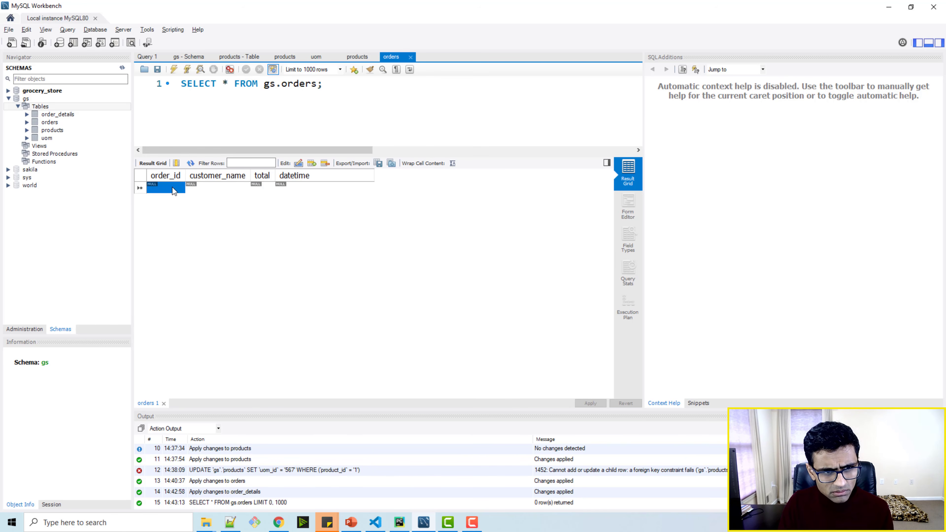
text(1)
key(Tab)
text(dhaval)
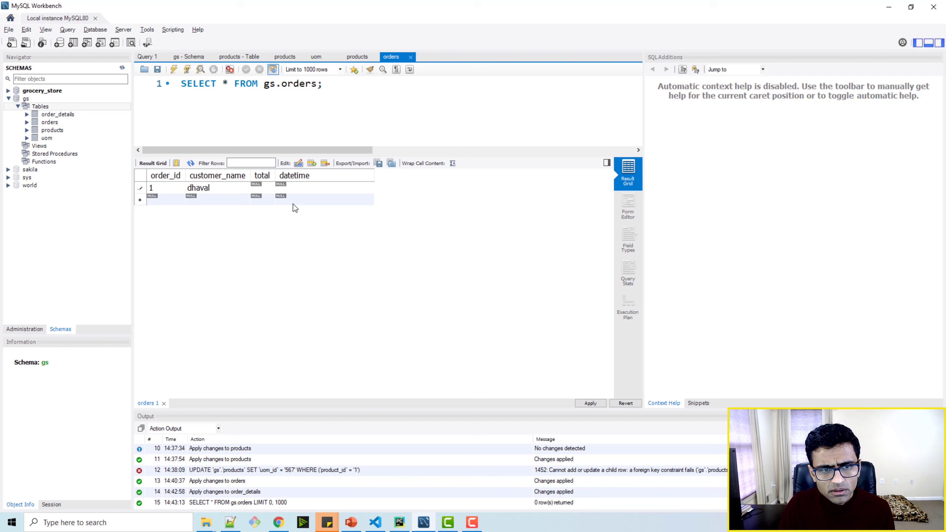
click(265, 190)
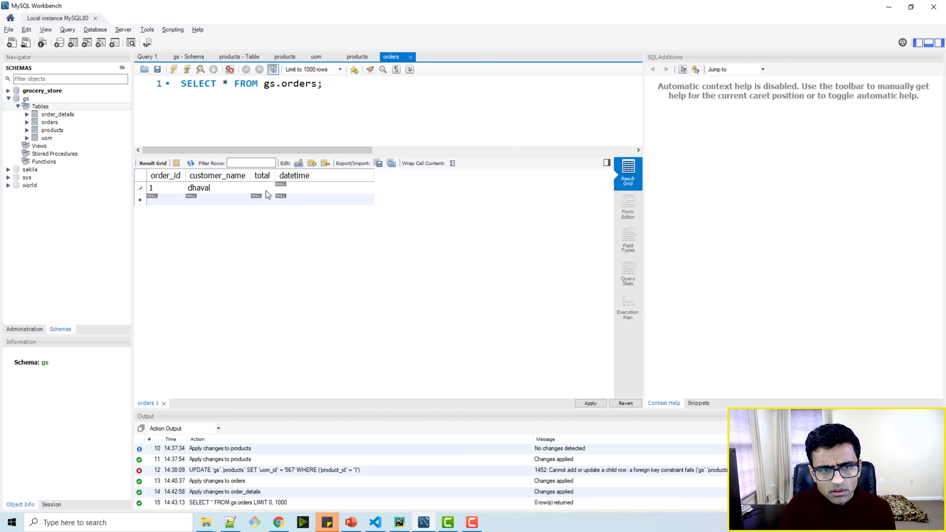
text(3000)
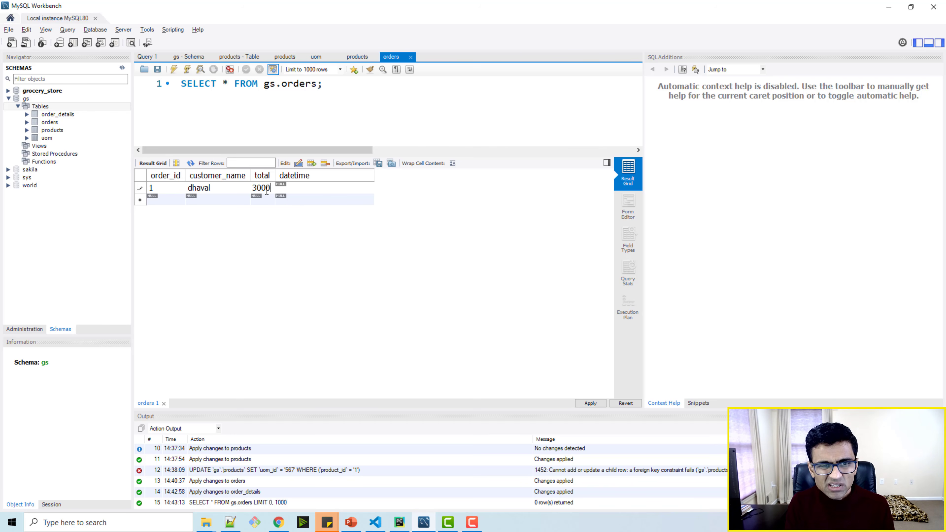
click(310, 189)
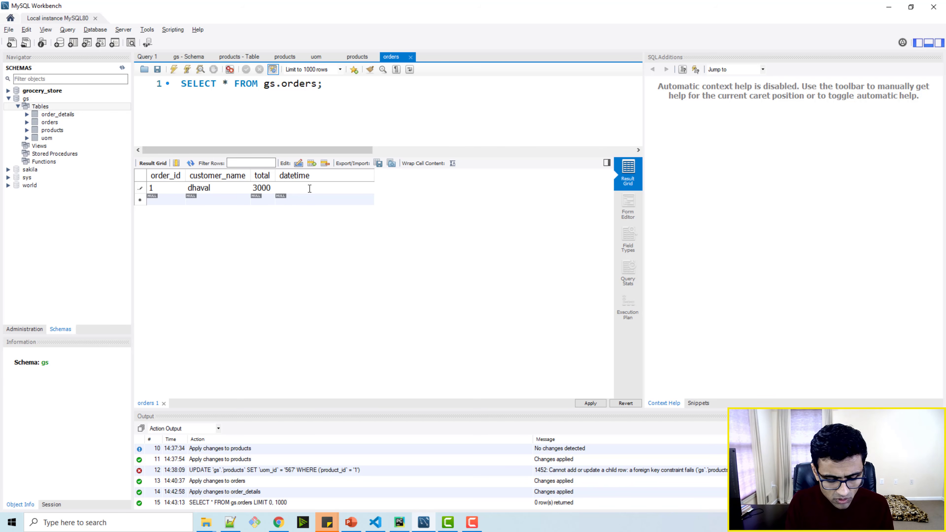
text(20201115)
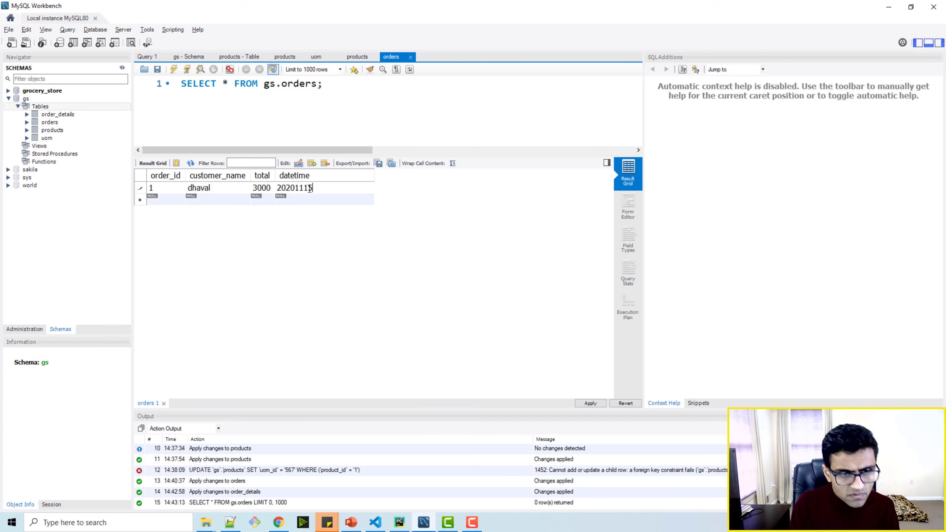
key(Return)
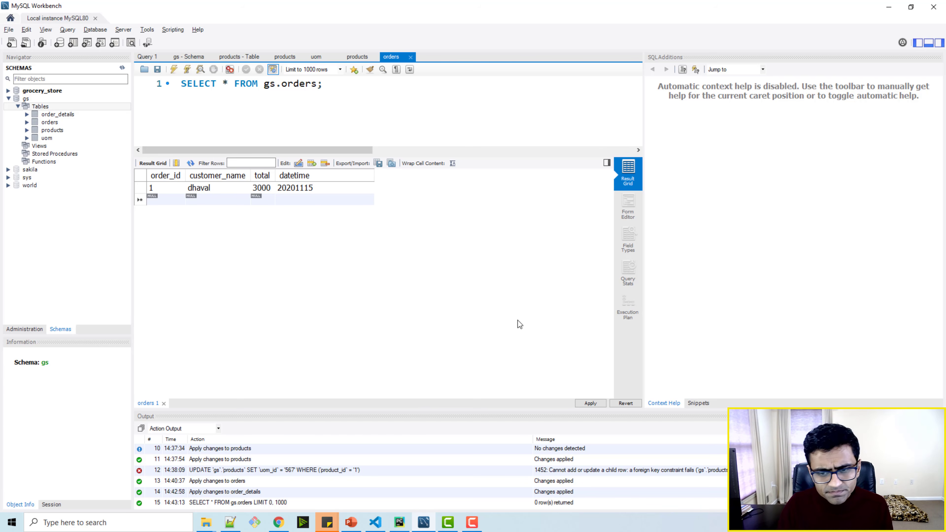
- Apply the new orders row to the database
click(588, 403)
click(604, 388)
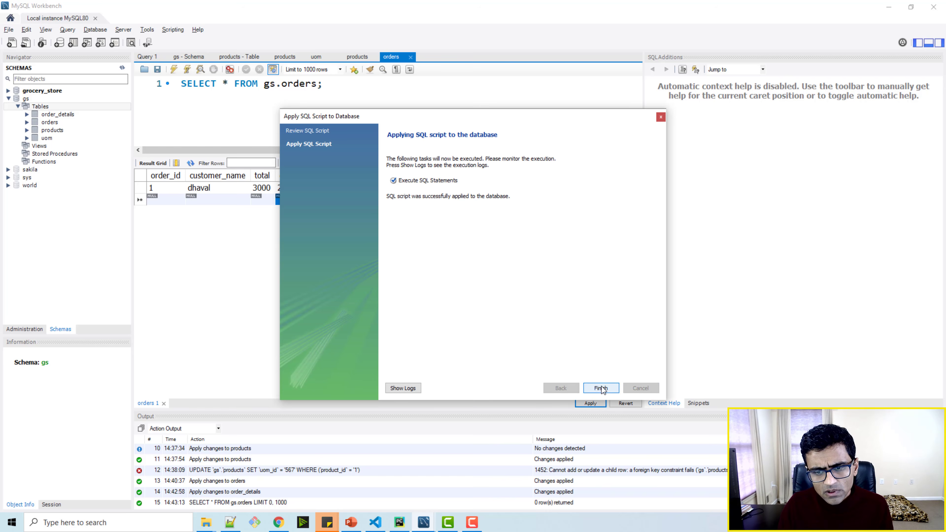
click(604, 387)
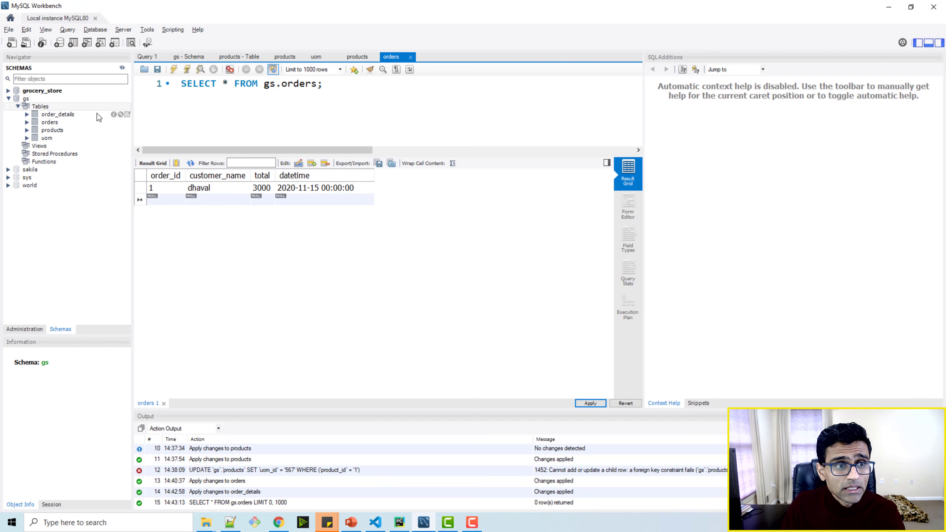
- Open the order_details table's rows and enter a row with order_id 1 and product_id 1, checking the id in the products table
click(127, 115)
double_click(176, 191)
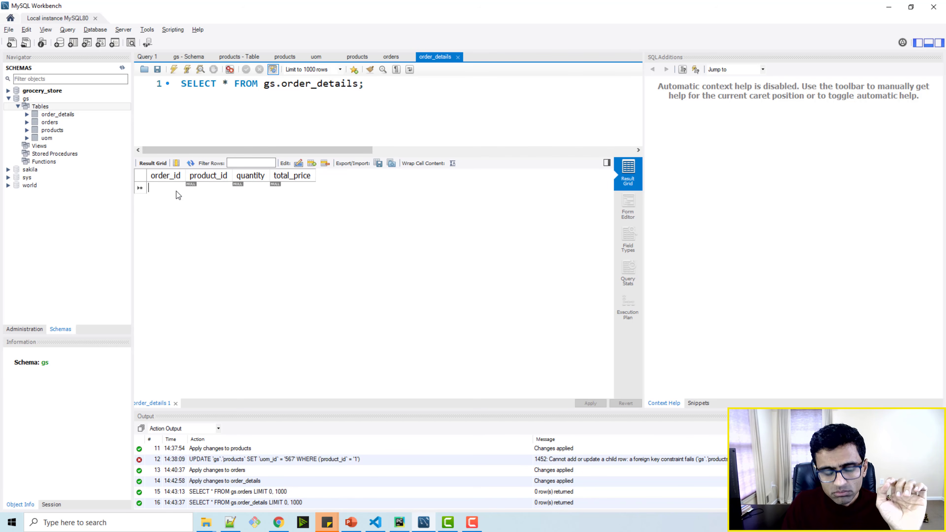
text(1)
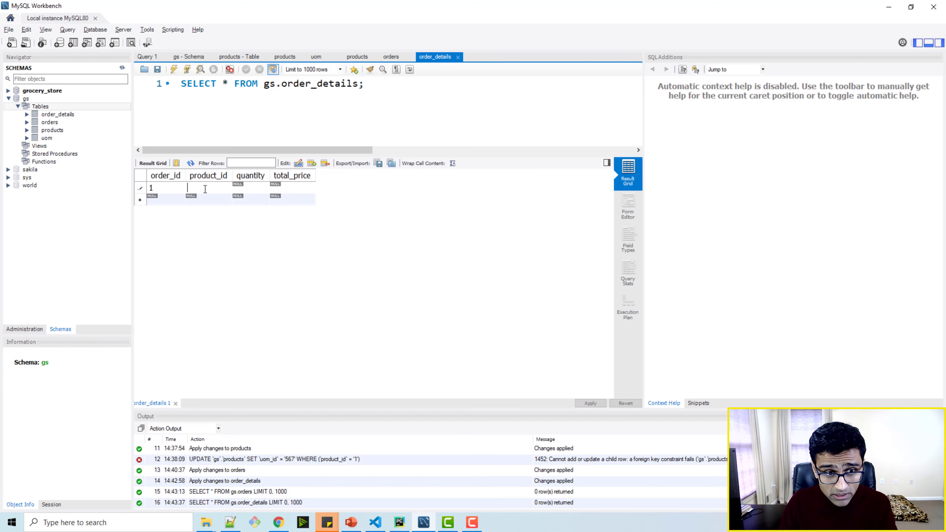
double_click(205, 189)
click(363, 59)
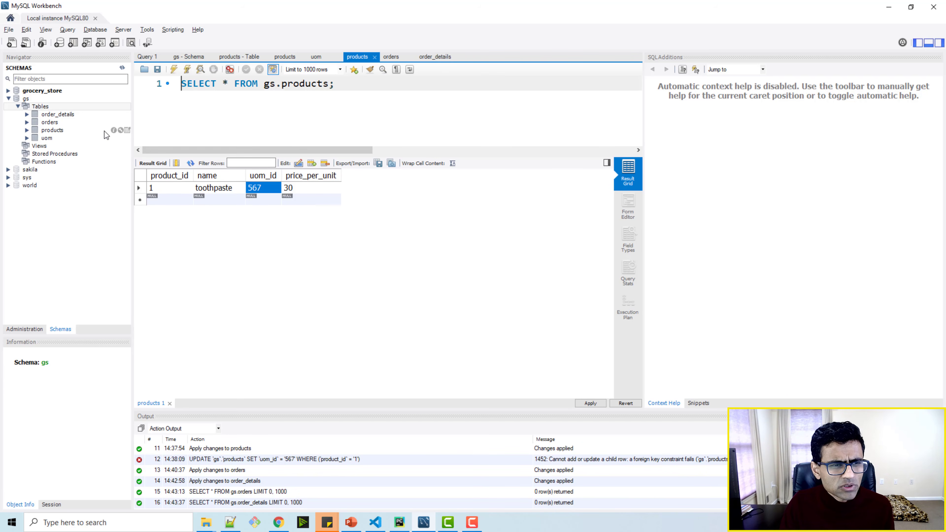
click(127, 130)
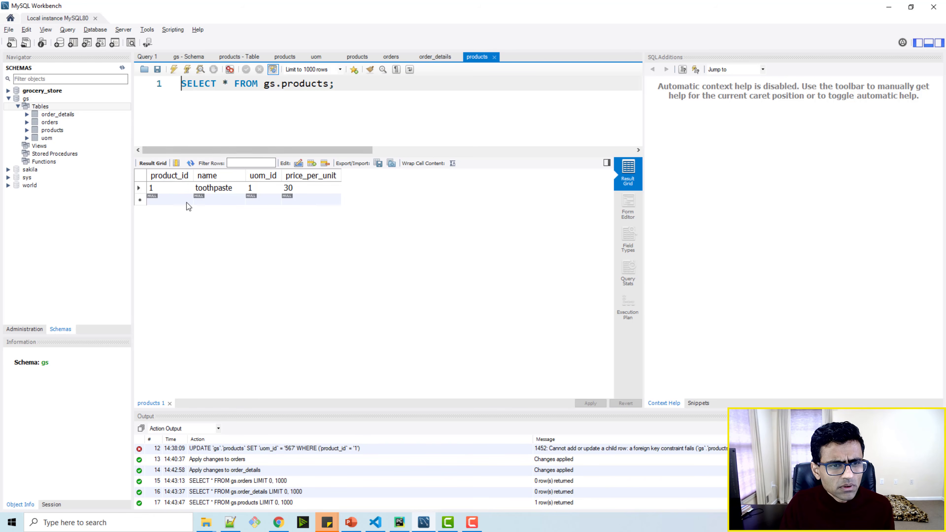
click(434, 60)
double_click(214, 184)
text(1)
- Enter quantity 2 and total_price 60 in the order_details row, consulting the price per unit in the products table
double_click(252, 187)
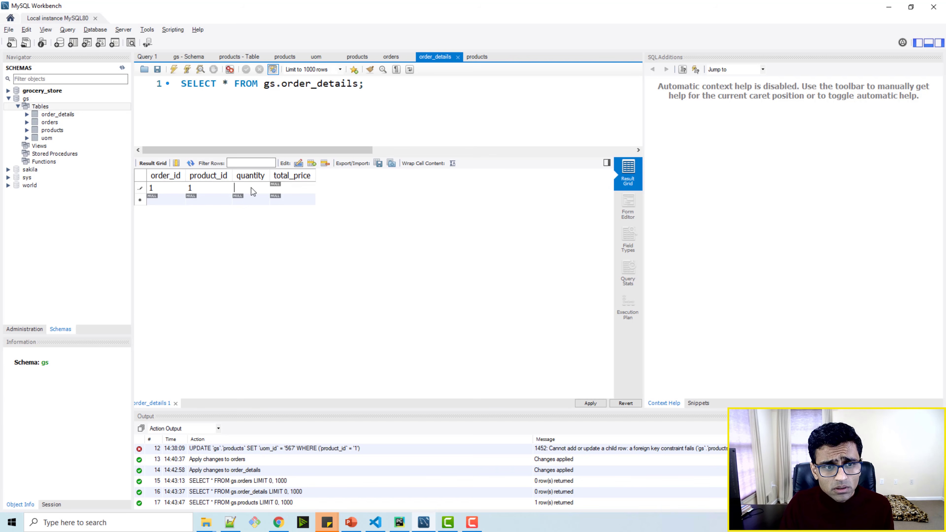
click(476, 58)
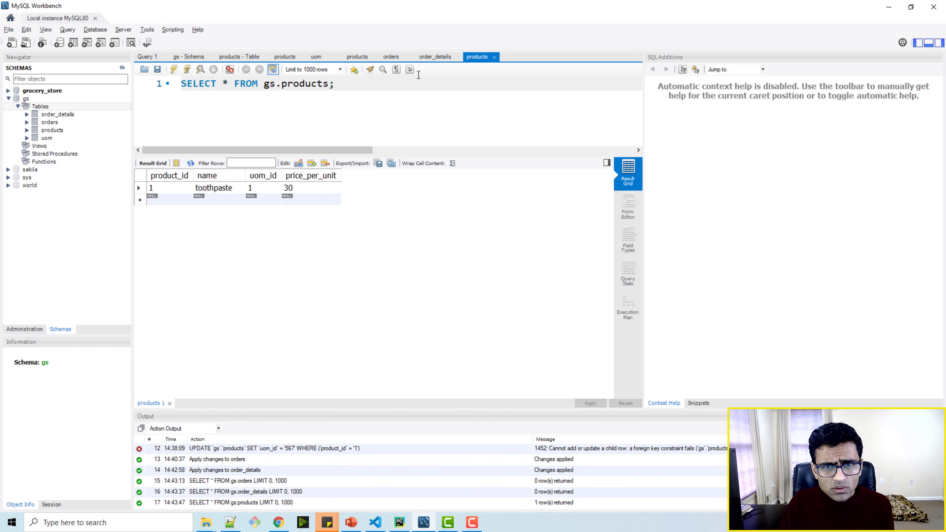
click(430, 57)
double_click(250, 187)
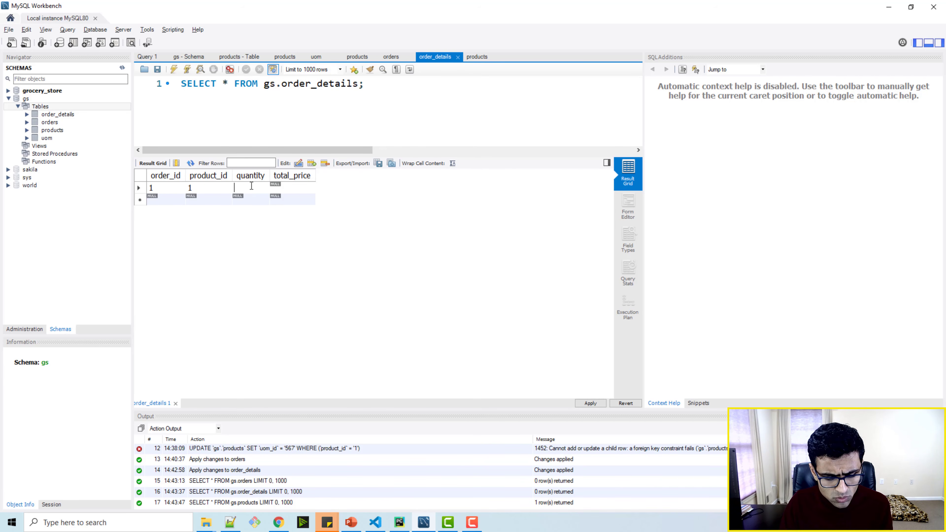
text(2)
double_click(282, 188)
click(477, 58)
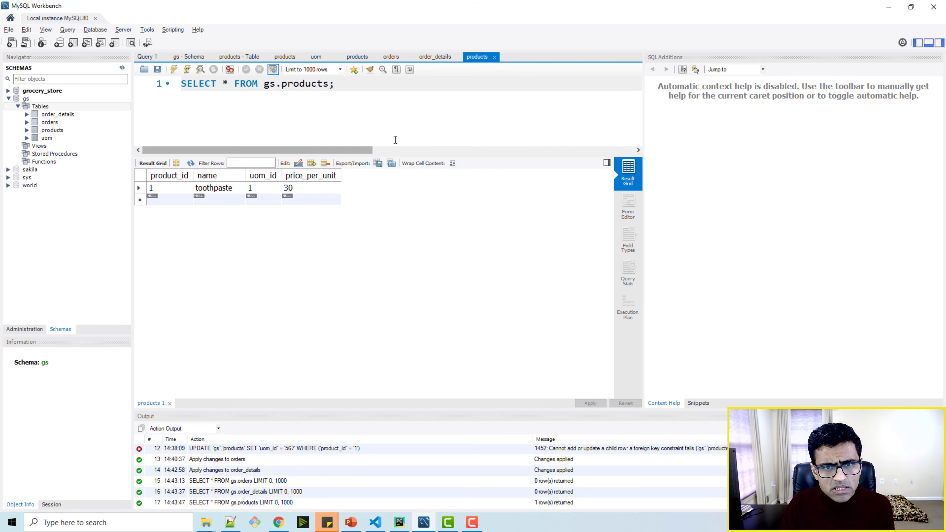
click(438, 56)
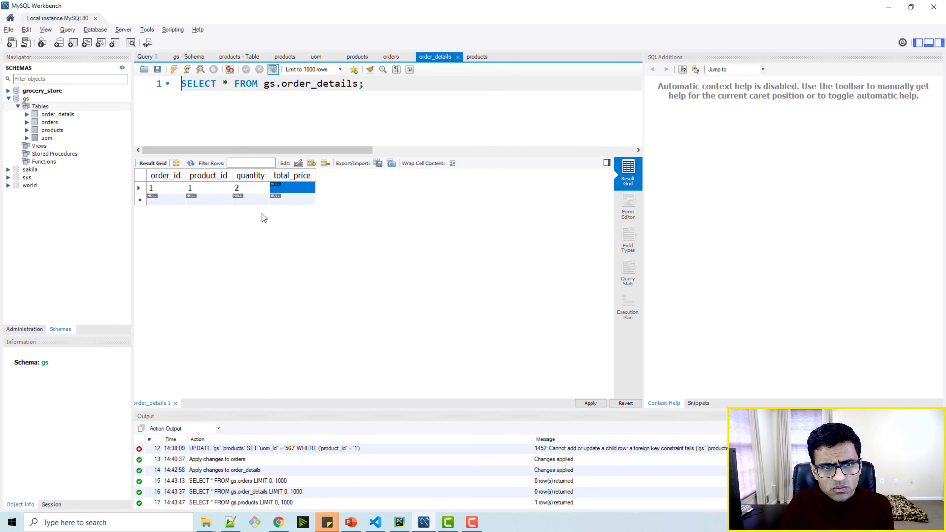
double_click(286, 186)
text(60)
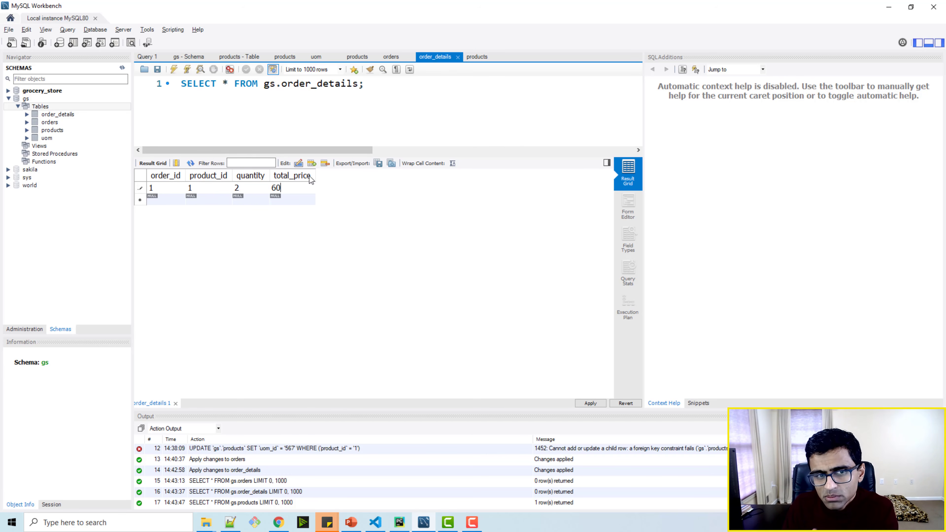
- Apply the new order_details row to the database
click(584, 403)
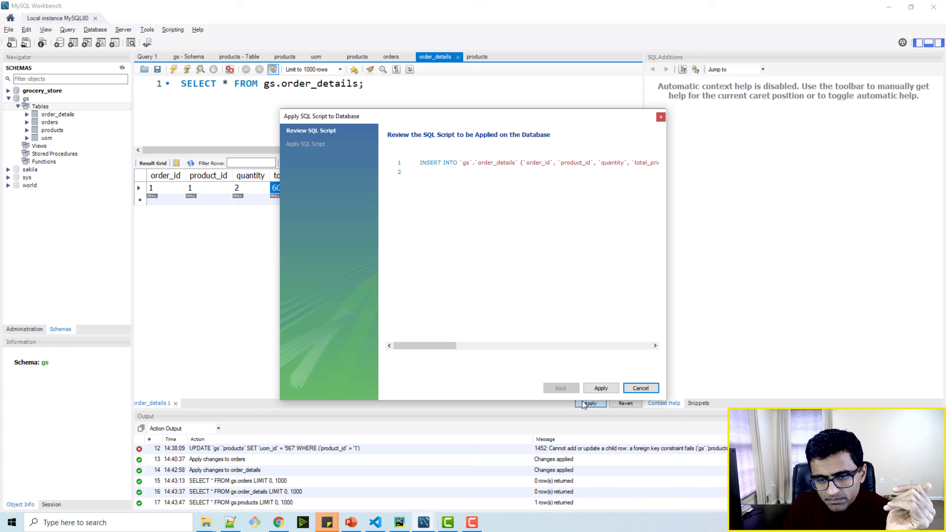
click(601, 388)
click(601, 388)
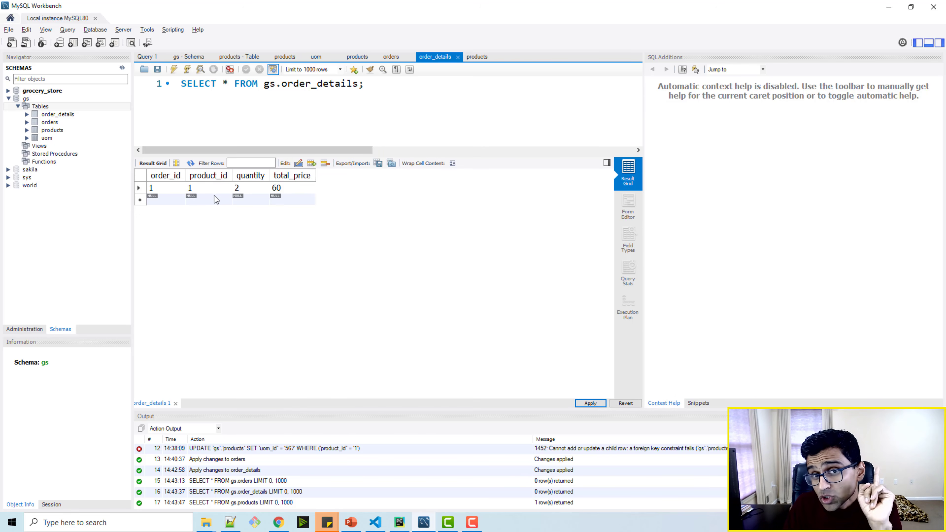
- Try to change the order_details row's product_id to 5, an id missing from products, to test the product foreign key
click(473, 57)
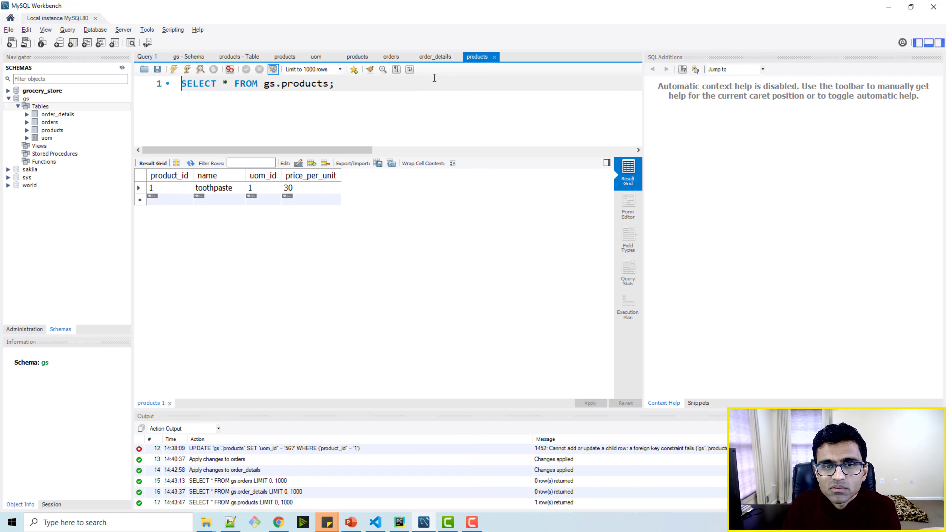
click(435, 57)
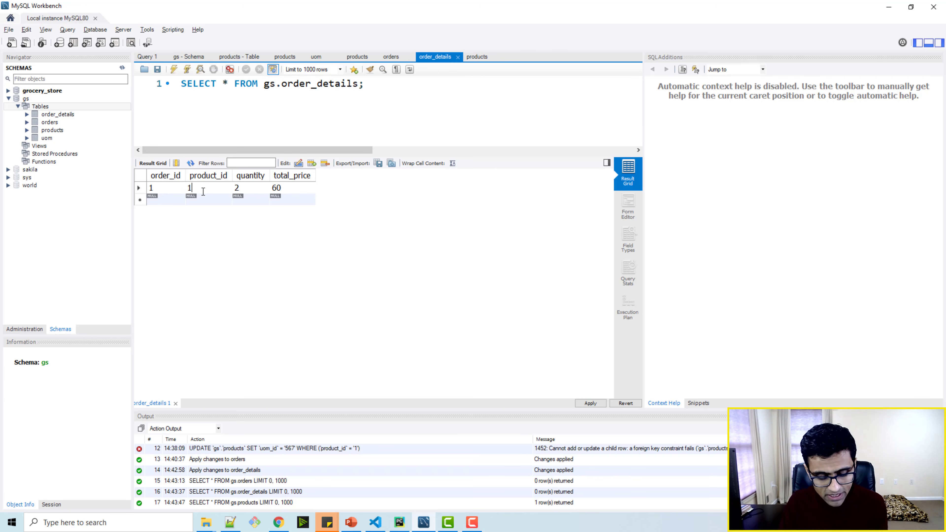
key(BackSpace)
text(5)
click(583, 404)
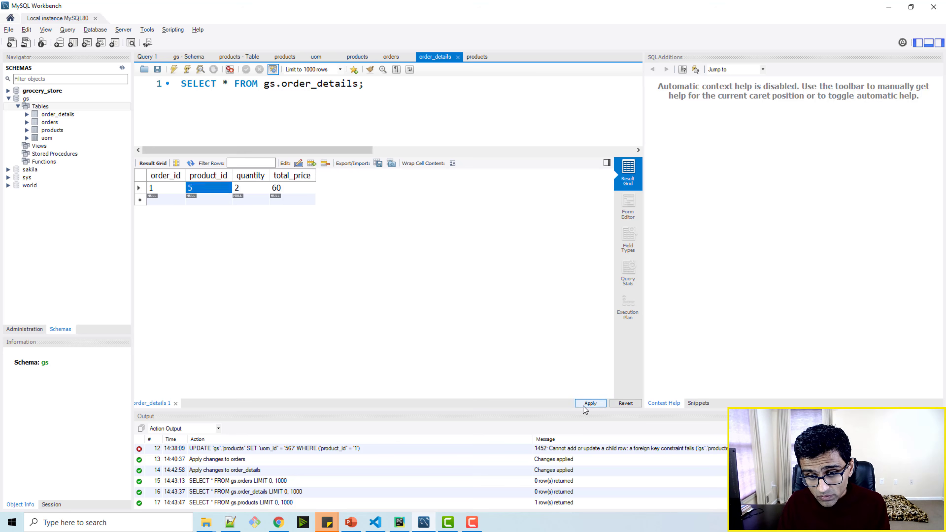
click(600, 388)
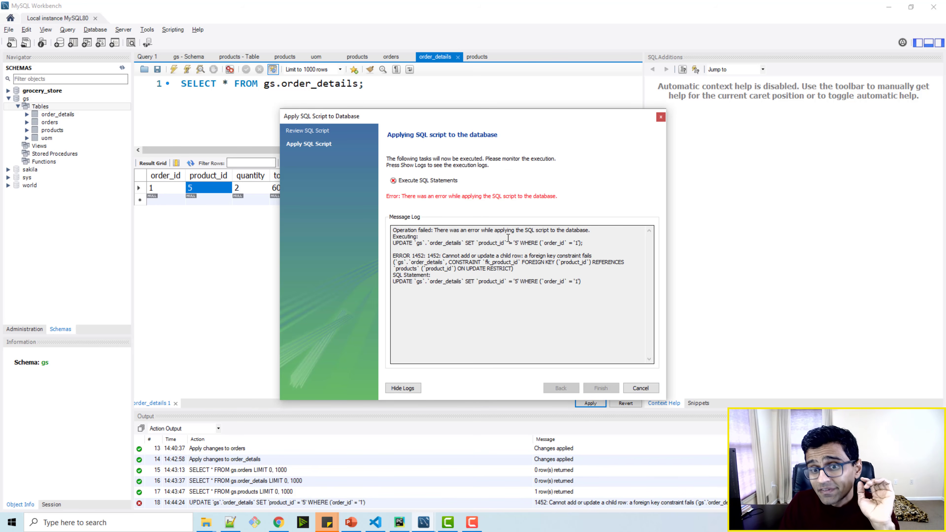
drag(505, 249, 557, 272)
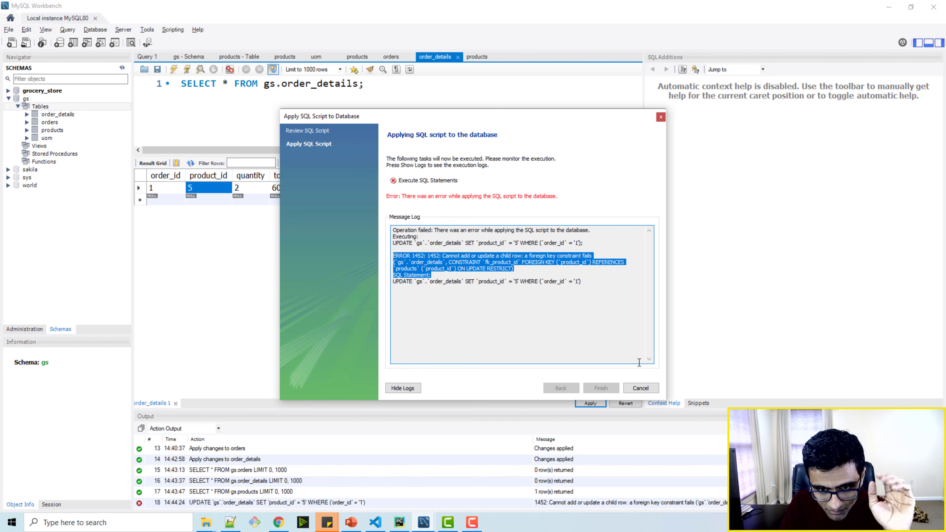
click(641, 387)
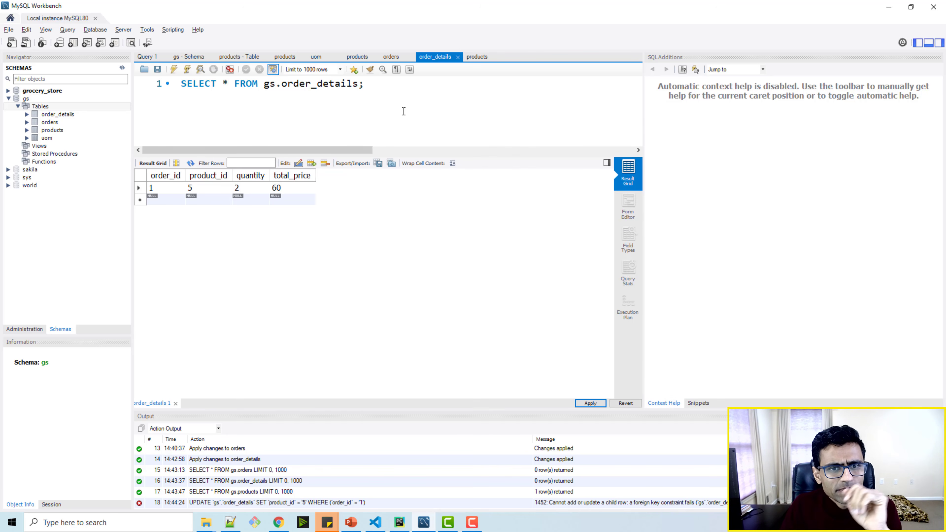
- Start reverse engineering the database through the stored connection Local instance MySQL80 and fetch its list of schemas
click(367, 84)
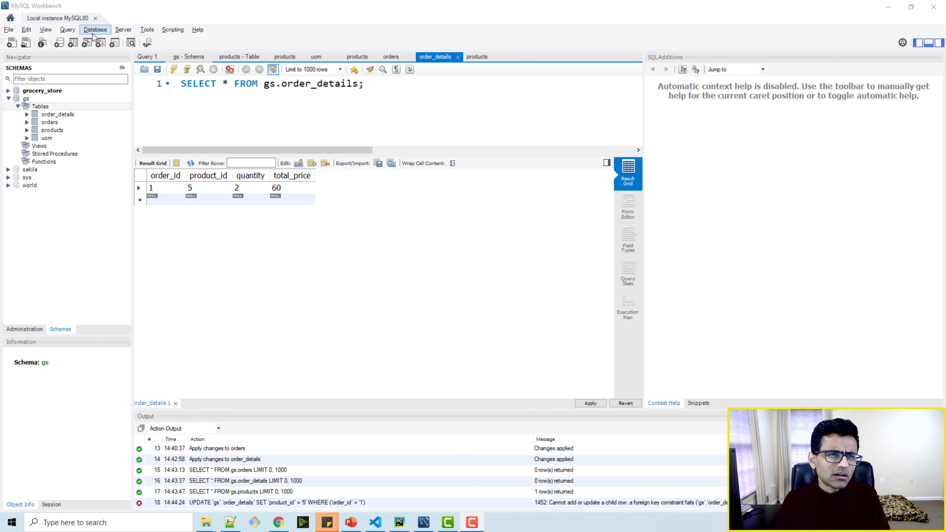
click(29, 99)
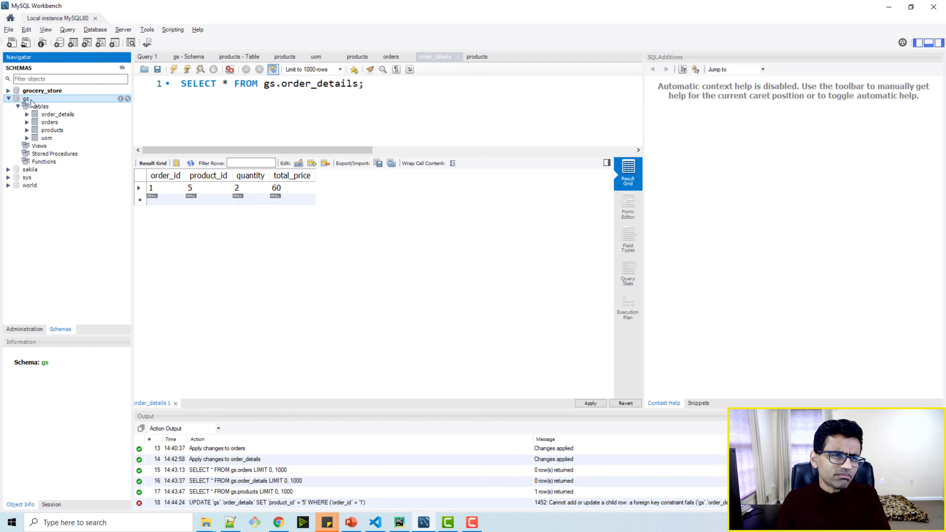
click(93, 33)
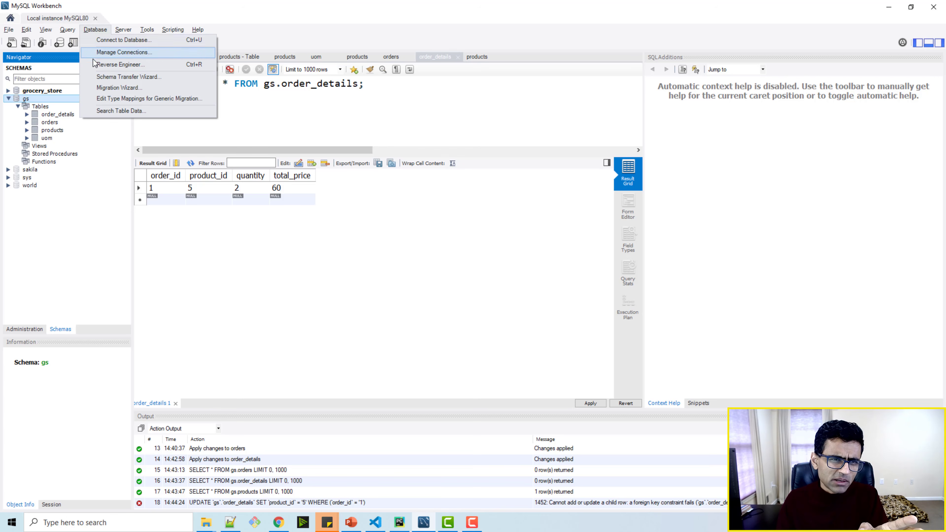
click(95, 65)
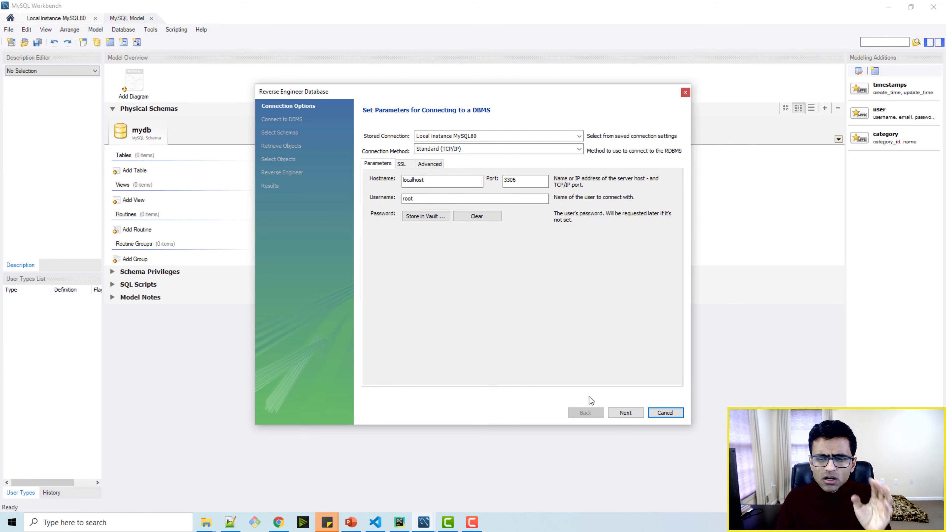
click(623, 415)
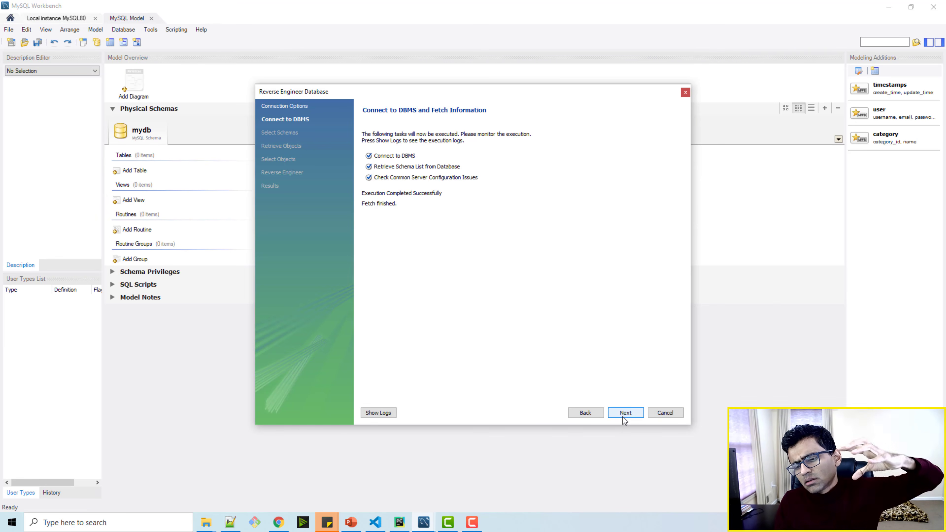
click(626, 413)
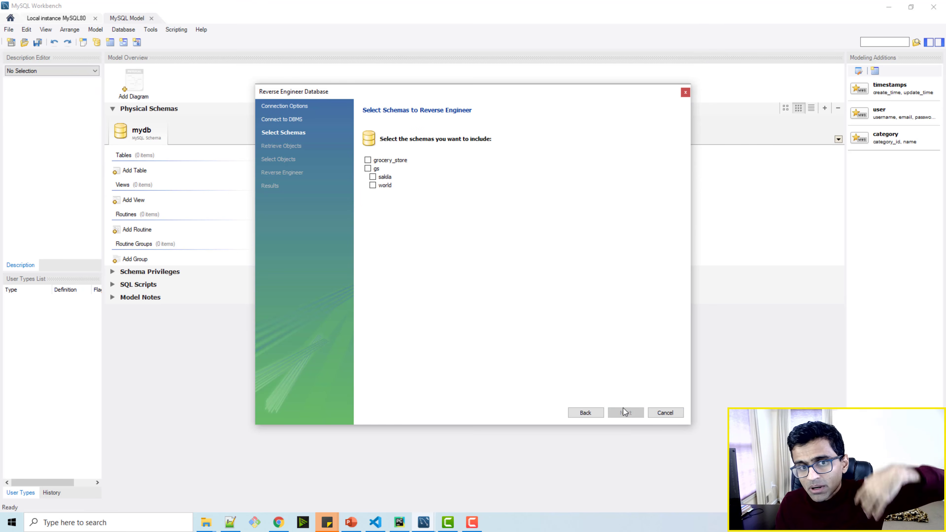
- Reverse engineer only the gs schema, importing its table objects and placing them on an EER diagram
click(367, 169)
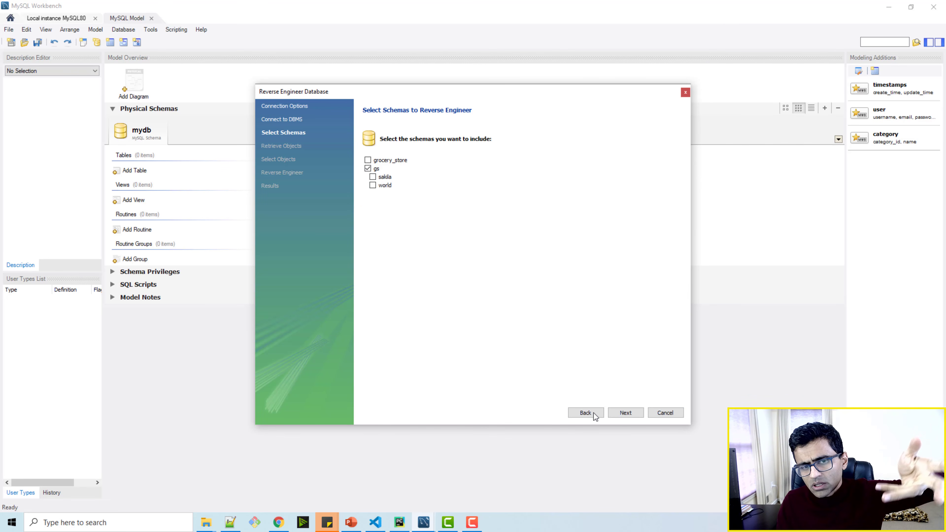
click(624, 412)
click(625, 413)
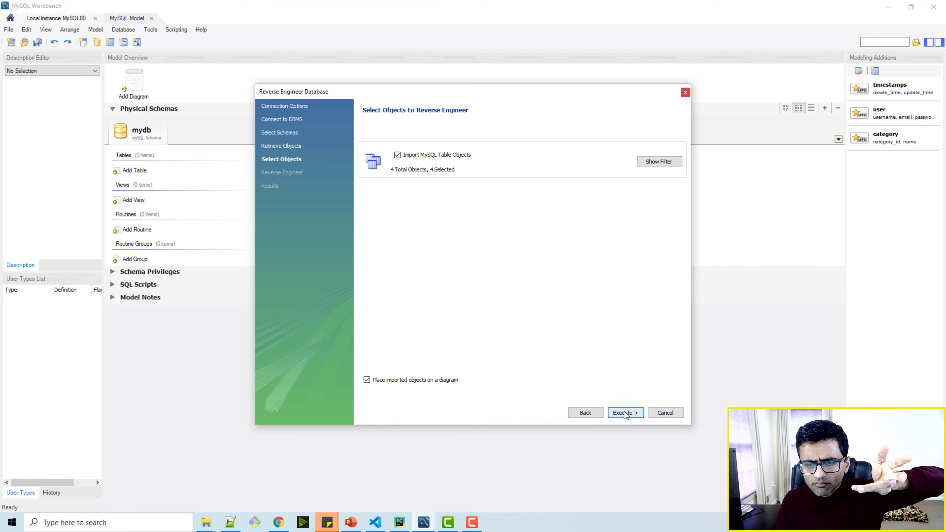
click(624, 413)
click(626, 414)
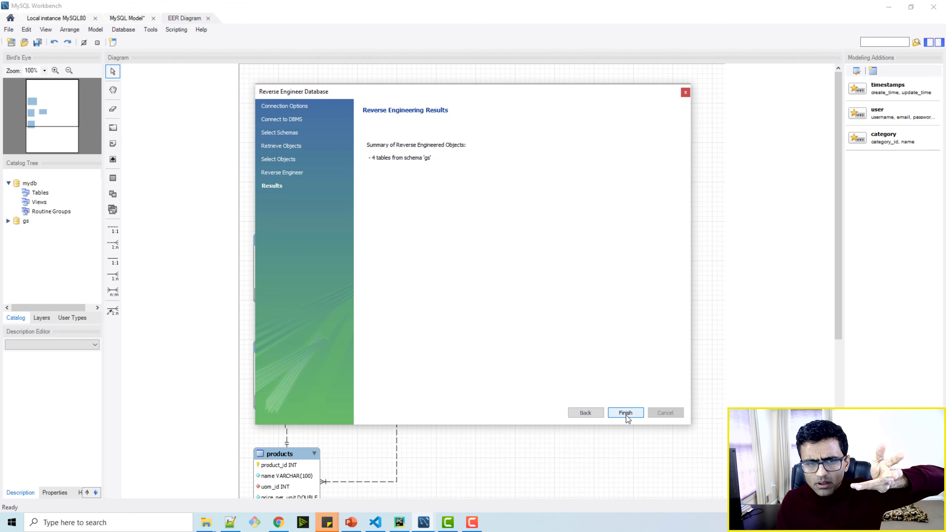
click(626, 413)
scroll(517, 310, down, 3)
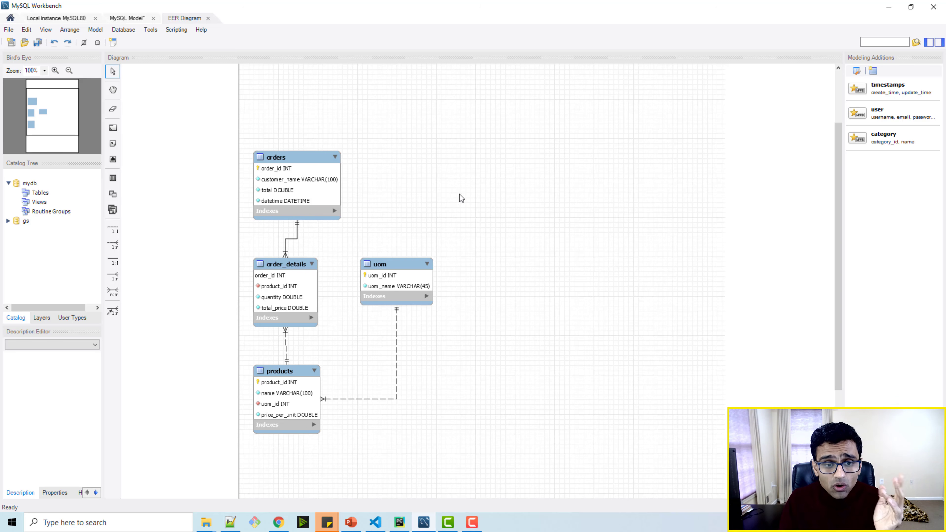
- View the dbdesigner.net page in Chrome and, back in MySQL Workbench, highlight the diagram's relationship between orders and order_details
click(278, 521)
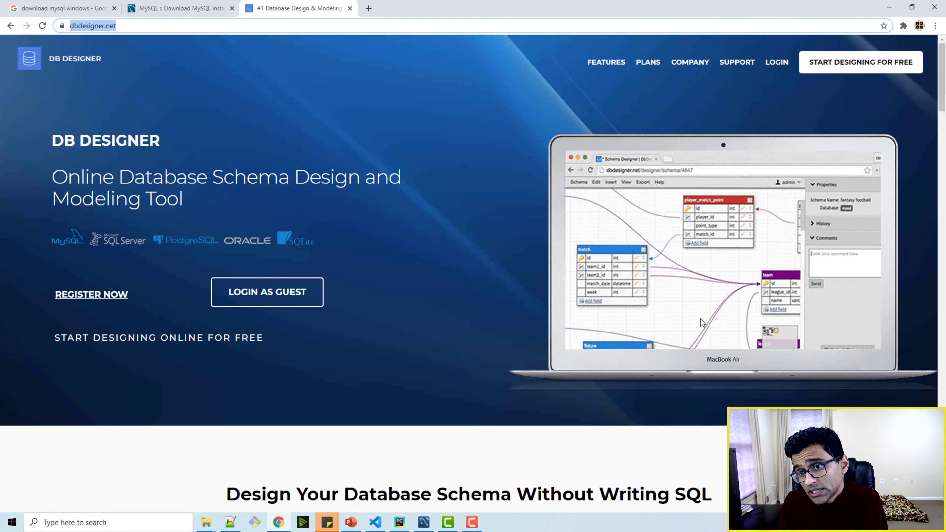
click(889, 6)
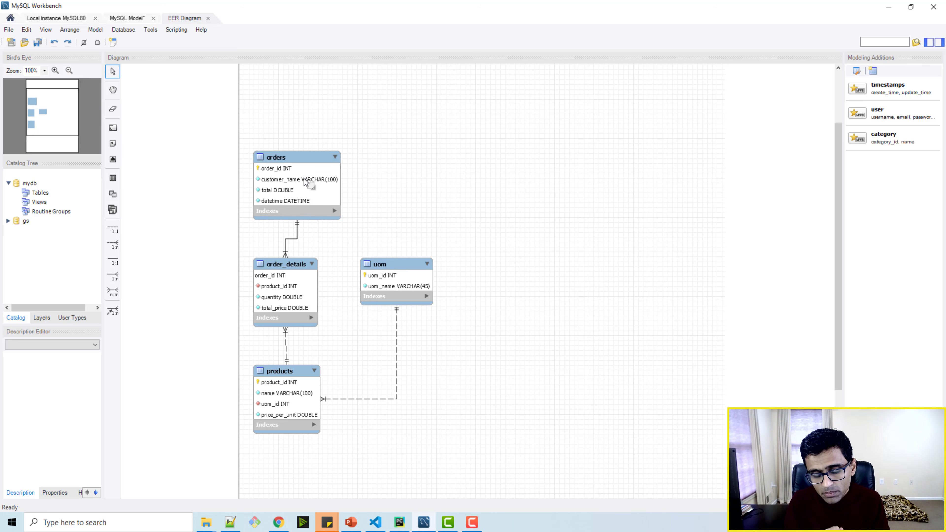
click(296, 234)
click(297, 241)
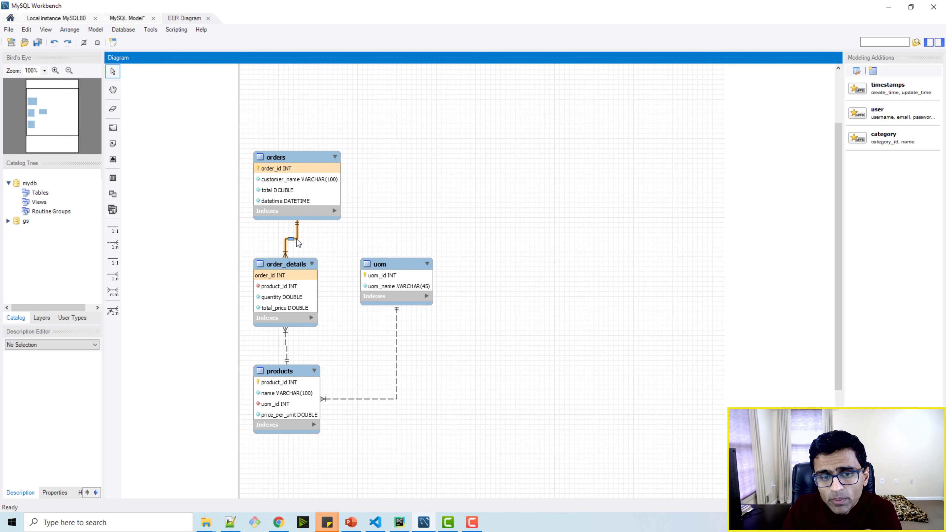